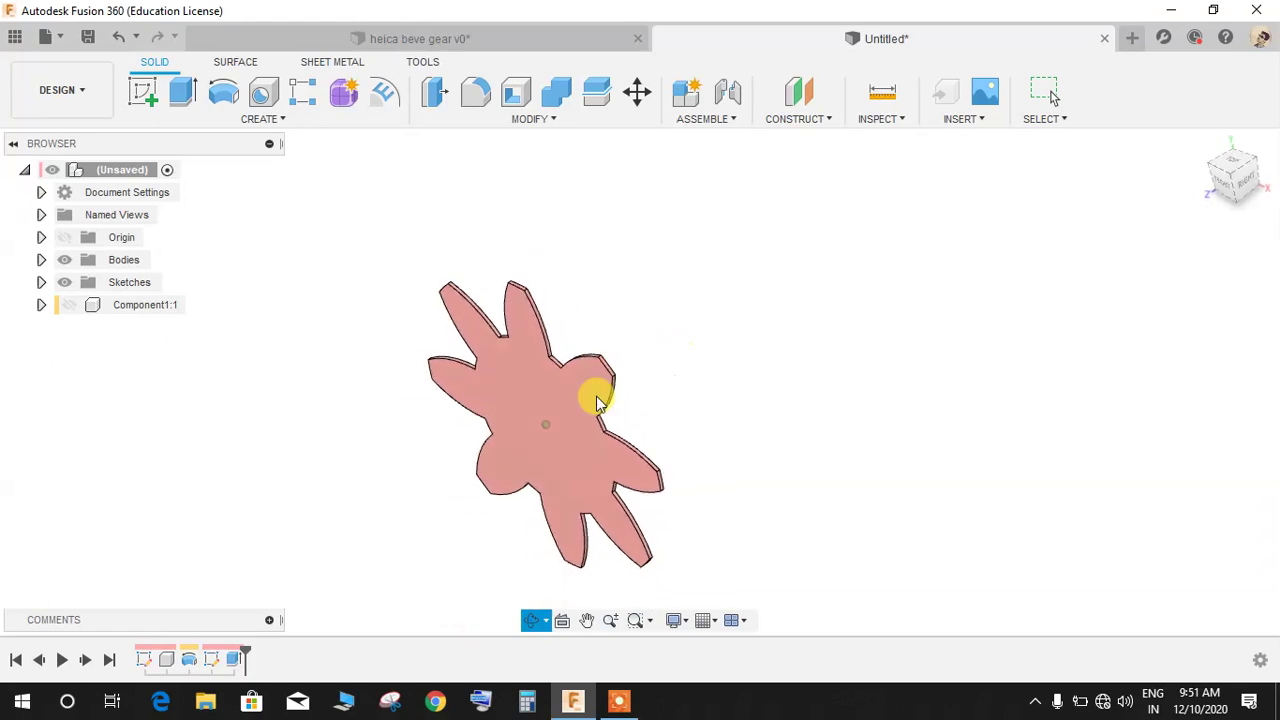
# Hide Body1, the gear body, and show Component1
pyautogui.press('Escape')
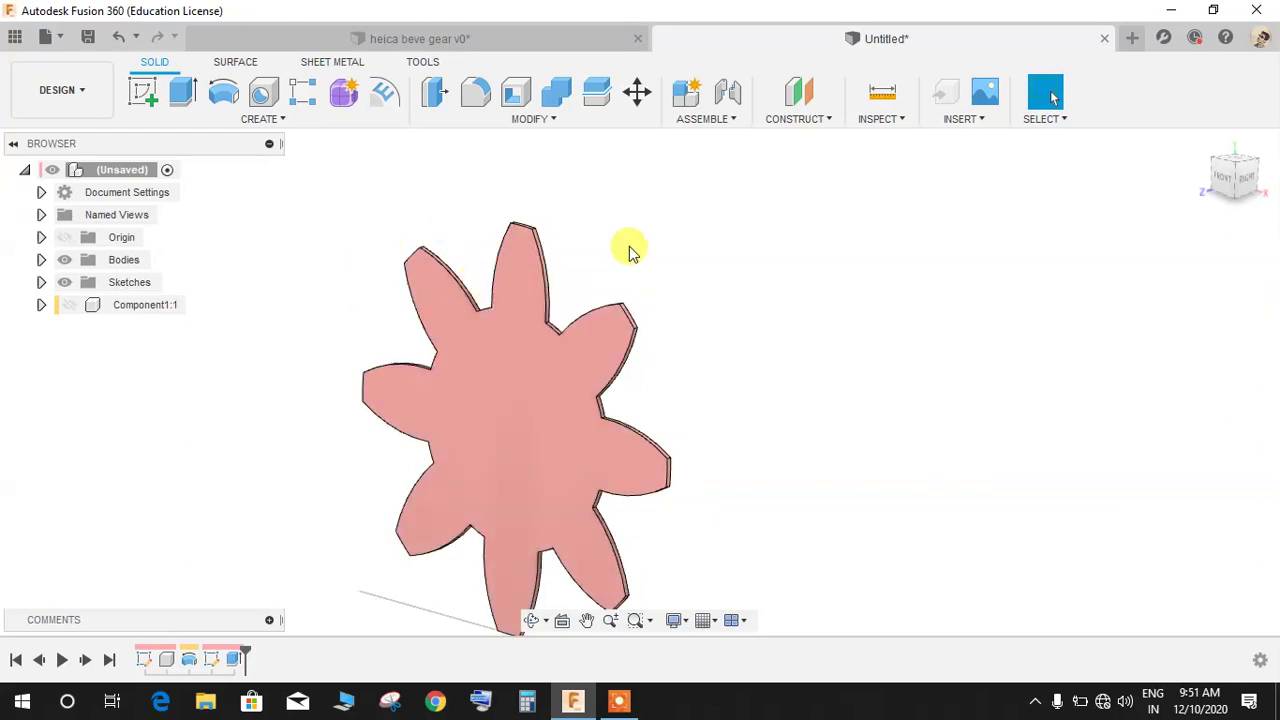
pyautogui.keyDown('shift'); pyautogui.moveTo(714, 271); pyautogui.dragTo(446, 306, button='middle'); pyautogui.keyUp('shift')
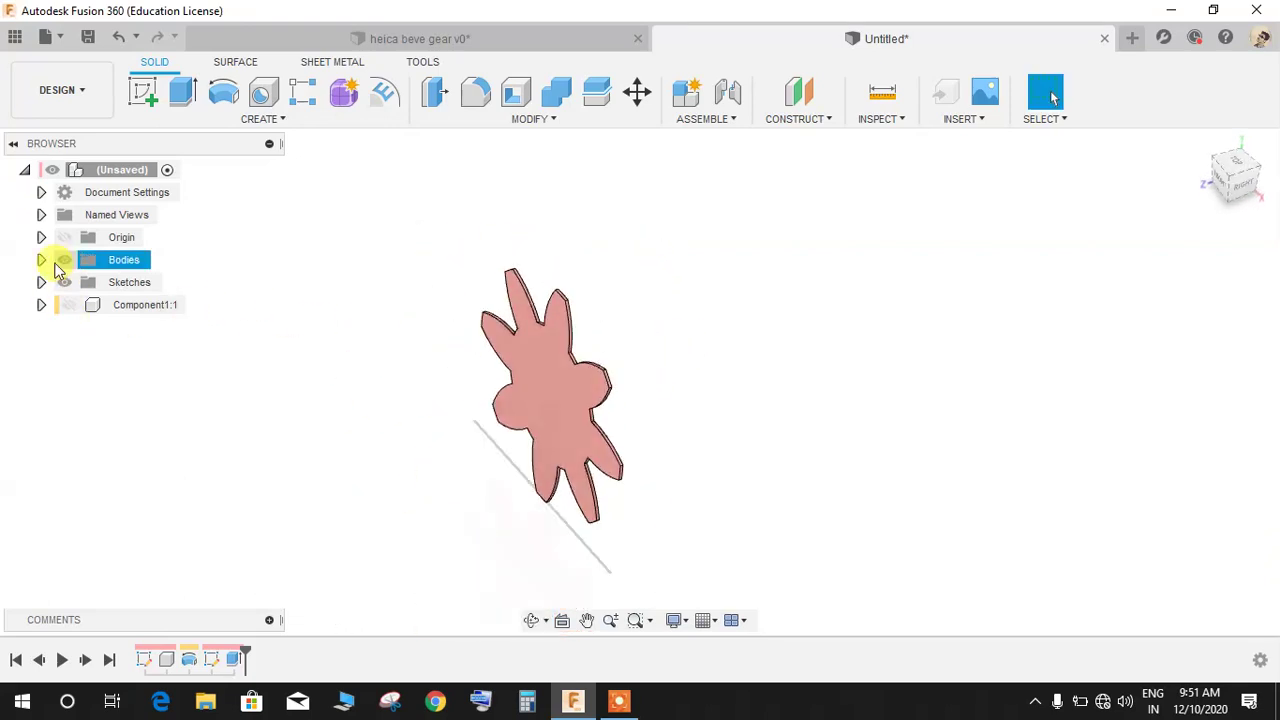
pyautogui.click(41, 259)
pyautogui.click(79, 282)
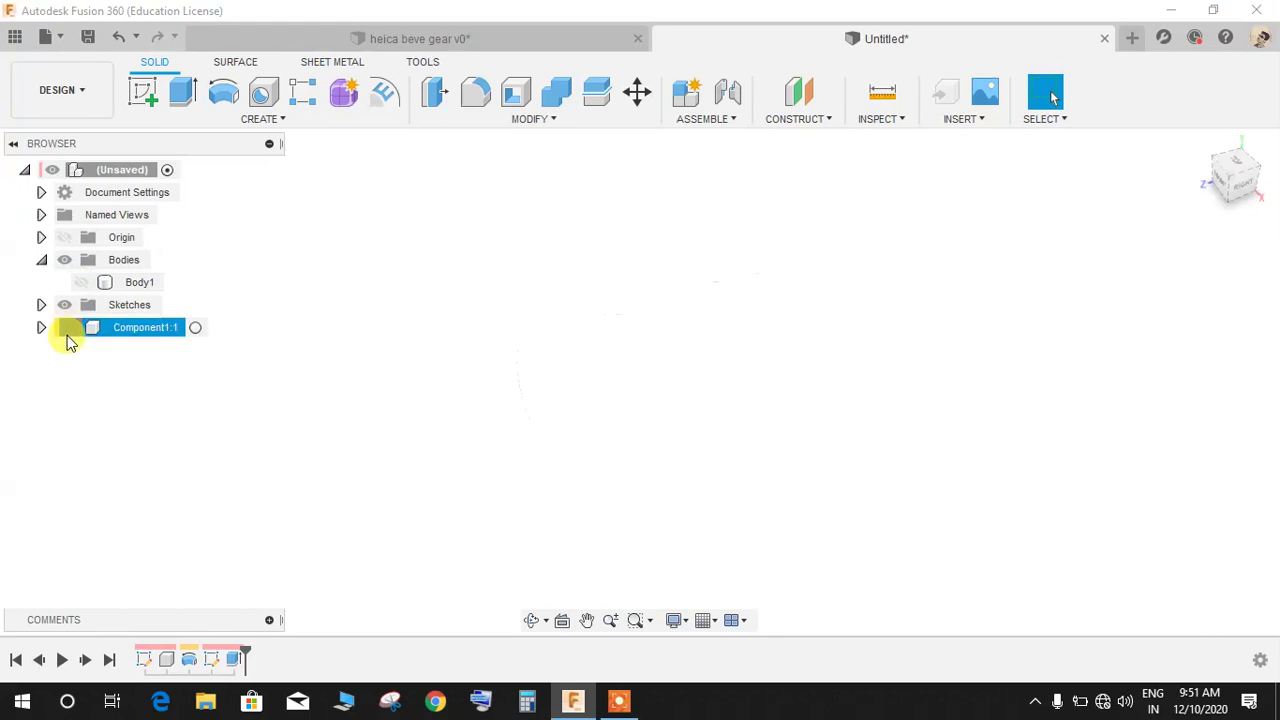
pyautogui.click(68, 327)
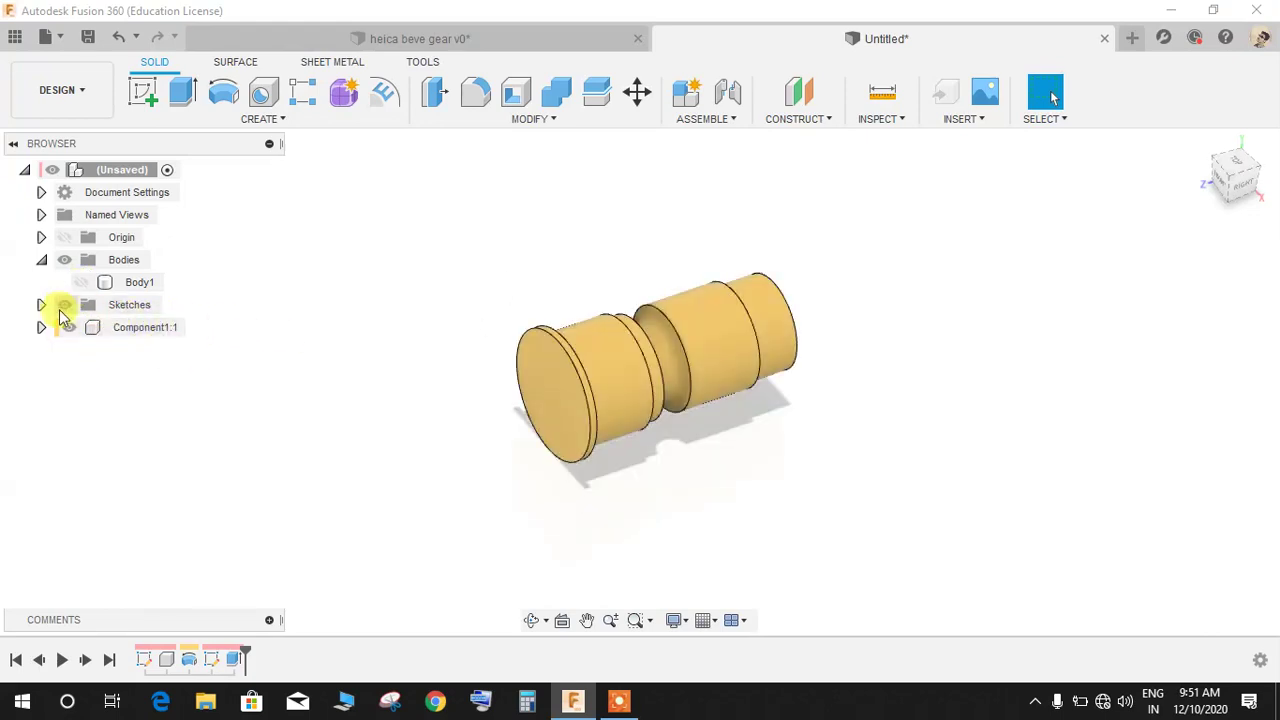
# Make Sketch2 with the gear profile visible and keep Sketch1 hidden
pyautogui.click(41, 305)
pyautogui.click(88, 327)
pyautogui.click(81, 349)
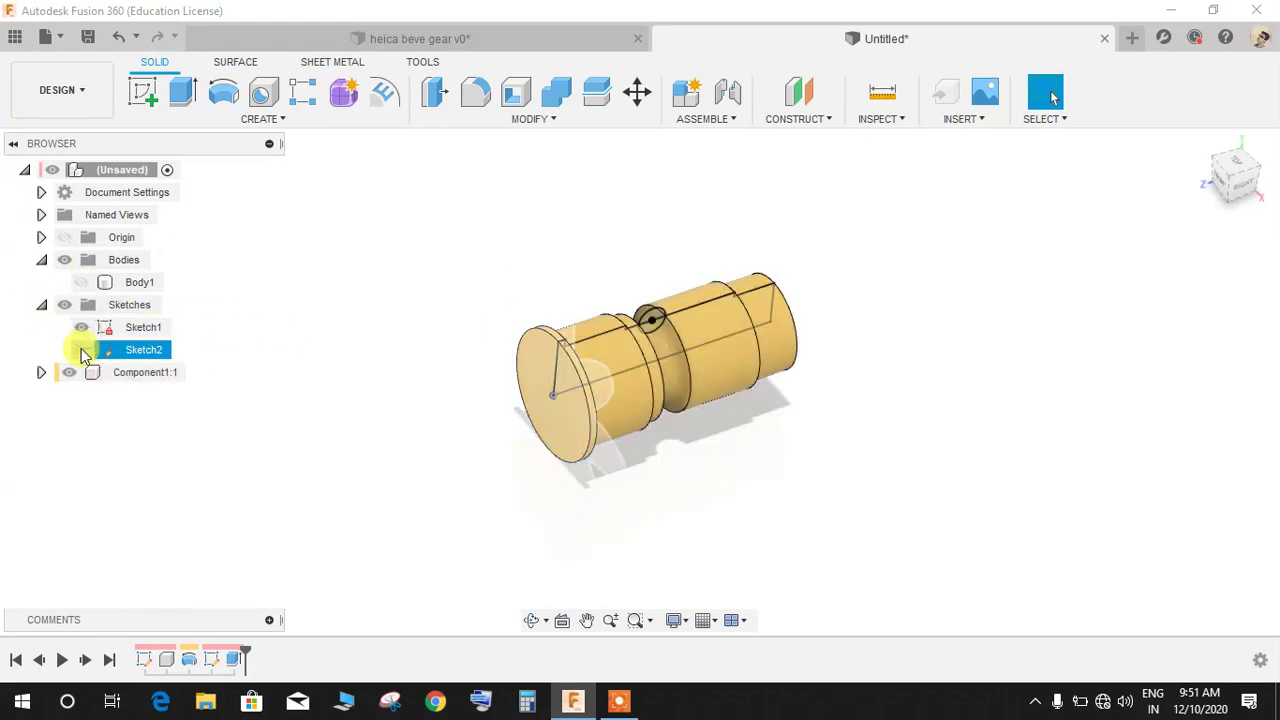
pyautogui.click(84, 329)
pyautogui.moveTo(709, 409)
pyautogui.keyDown('shift'); pyautogui.mouseDown(button='middle')
pyautogui.moveTo(709, 386)
pyautogui.moveTo(690, 375)
pyautogui.mouseUp(button='middle'); pyautogui.keyUp('shift')
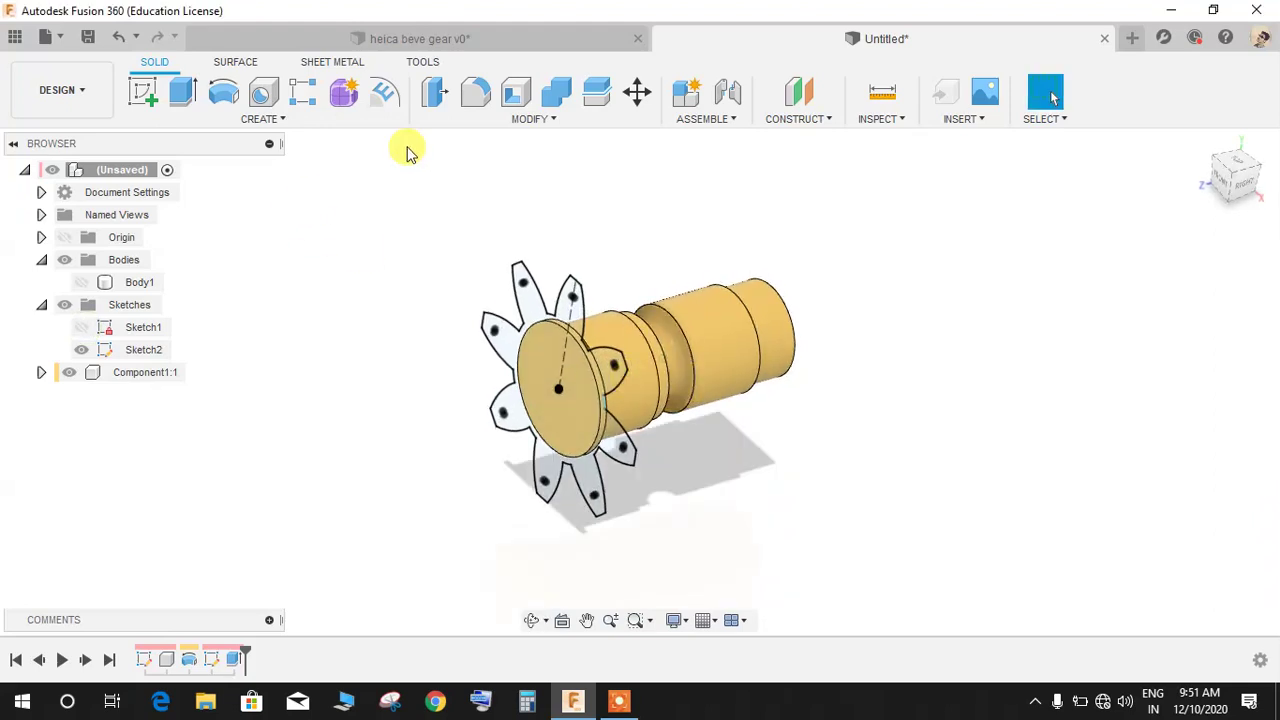
# Create a construction plane offset 45 mm outward from the circular profile at the gear end of the shaft
pyautogui.click(805, 95)
pyautogui.moveTo(586, 386)
pyautogui.keyDown('shift'); pyautogui.mouseDown(button='middle')
pyautogui.moveTo(565, 375)
pyautogui.moveTo(571, 449)
pyautogui.mouseUp(button='middle'); pyautogui.keyUp('shift')
pyautogui.click(571, 437)
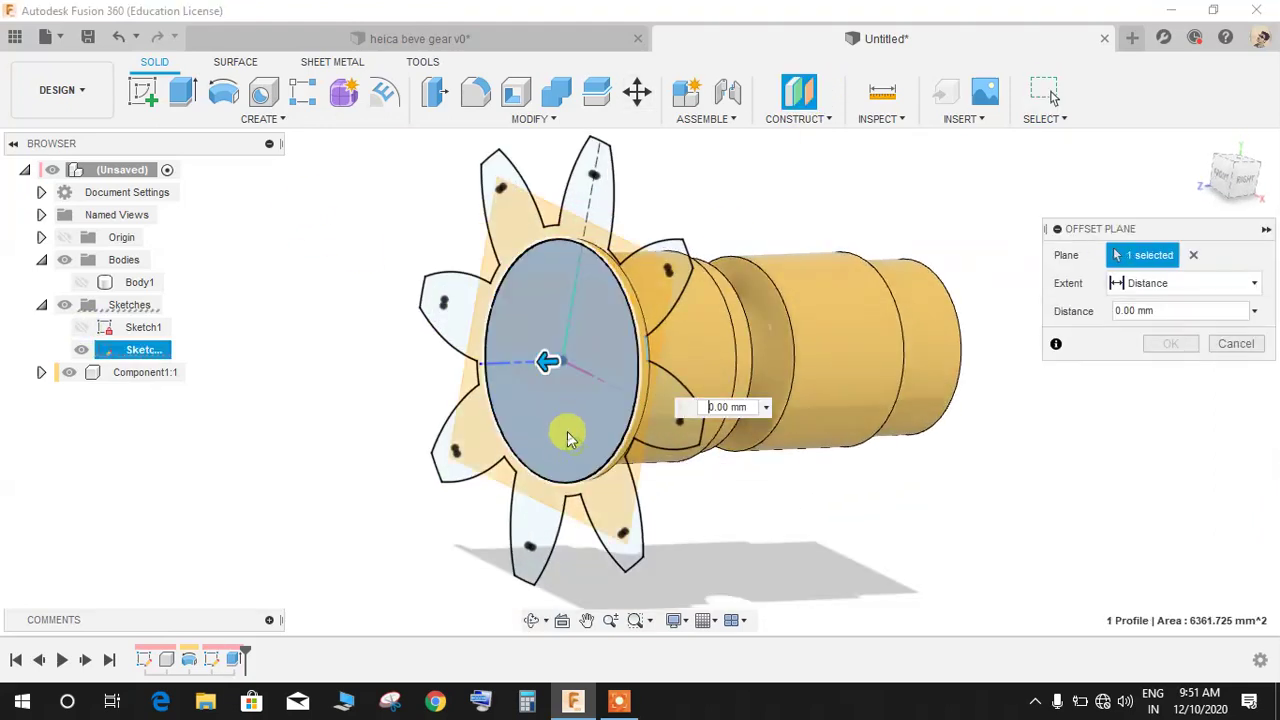
pyautogui.moveTo(526, 370); pyautogui.dragTo(421, 368)
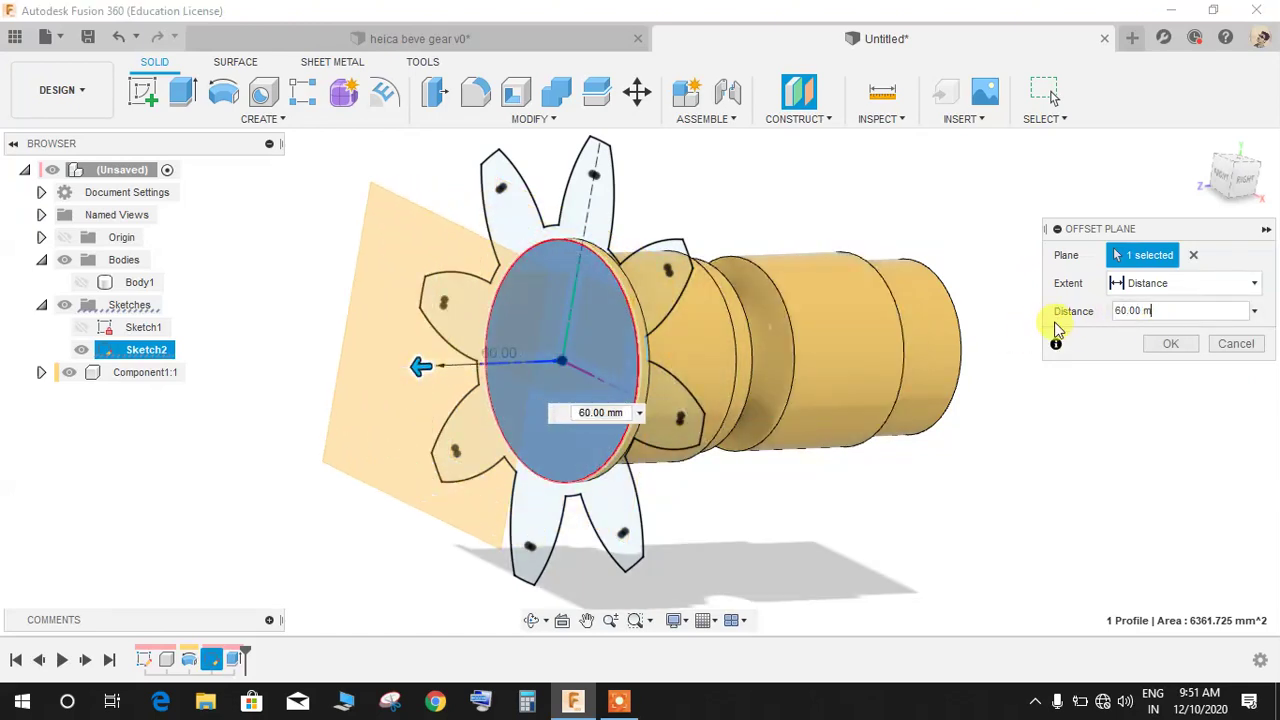
pyautogui.hotkey('ctrl', 'a')
pyautogui.press('BackSpace')
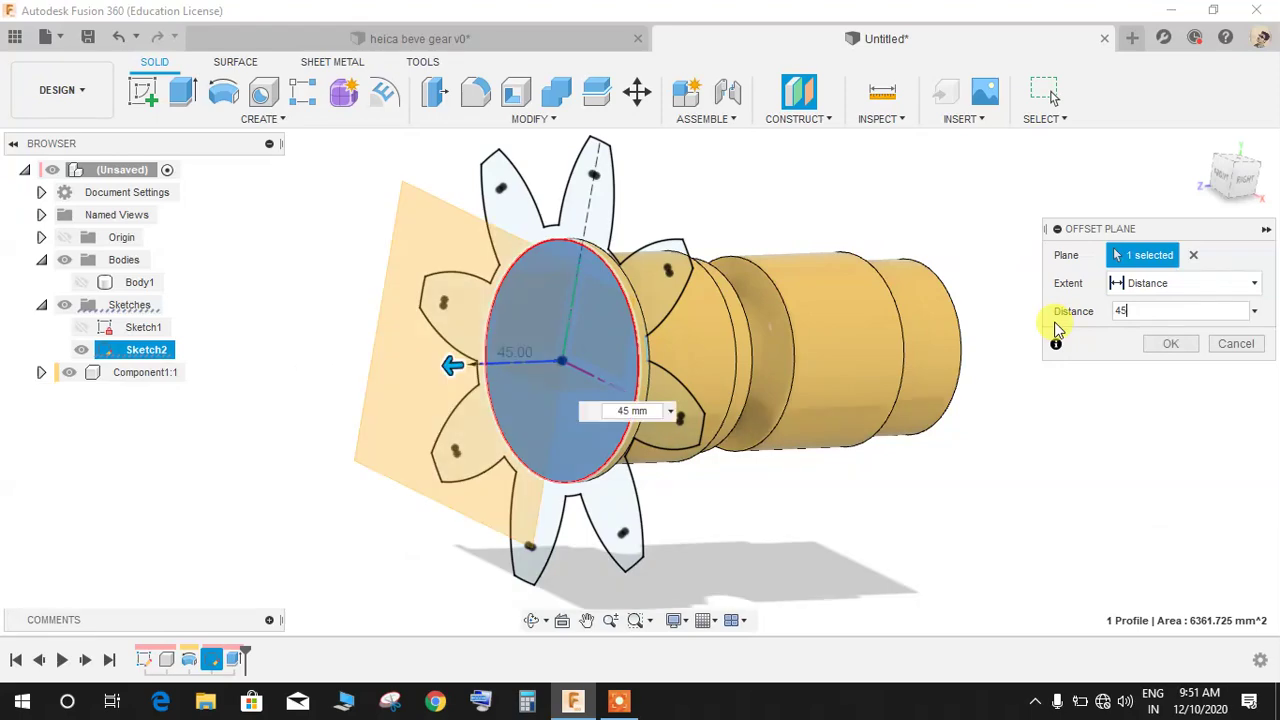
pyautogui.press('Return')
pyautogui.scroll(-3, 1058, 328)
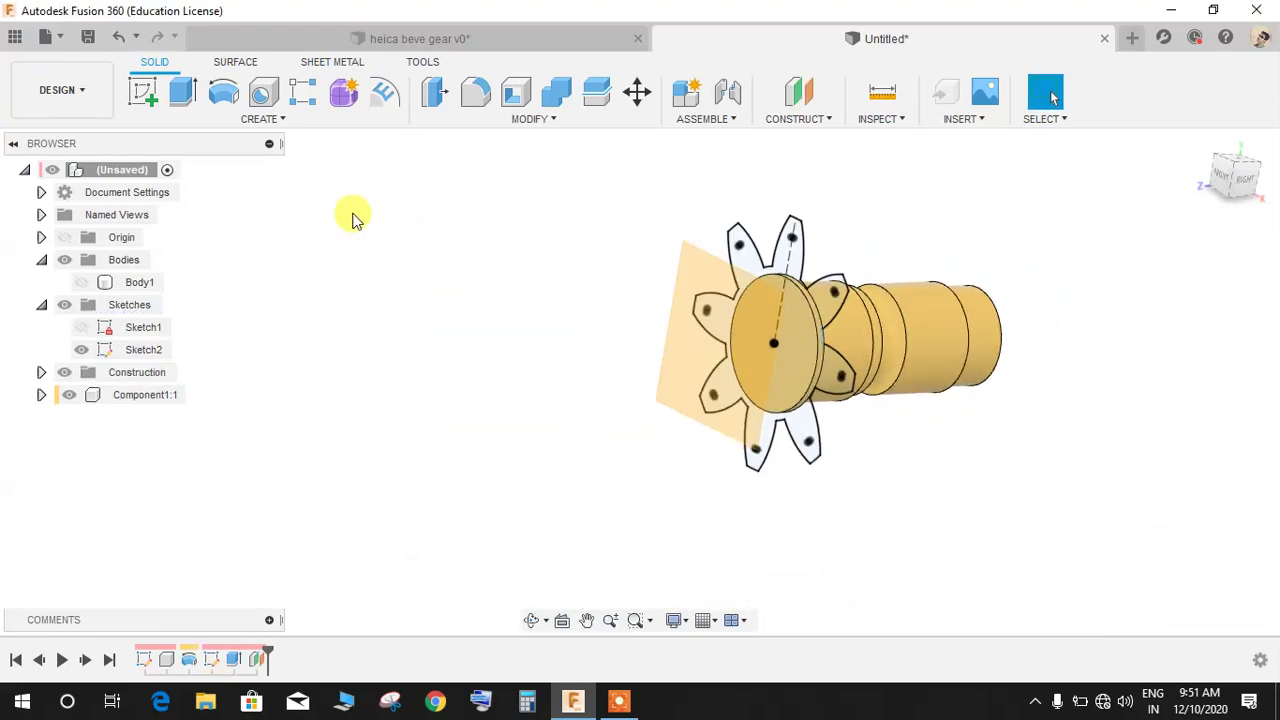
# Start a new sketch on the offset plane, with Sketch2 hidden and Body1 shown as the projection source
pyautogui.click(143, 93)
pyautogui.click(691, 384)
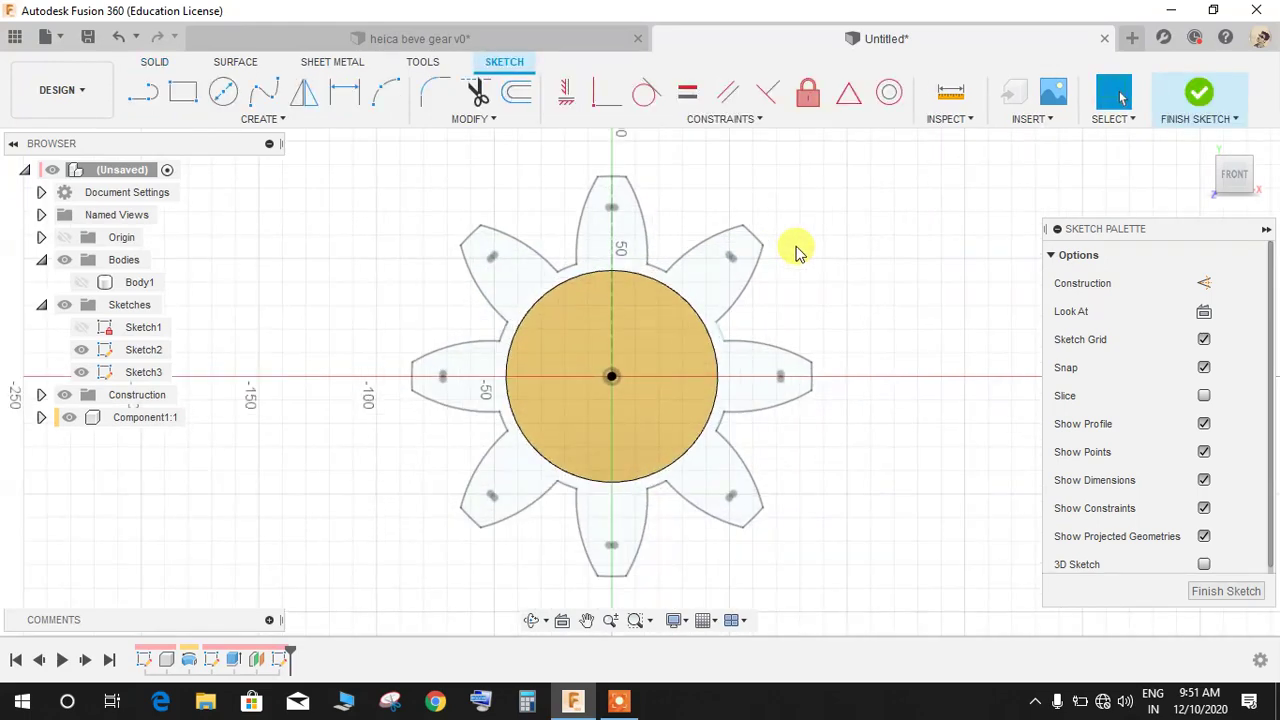
pyautogui.click(82, 350)
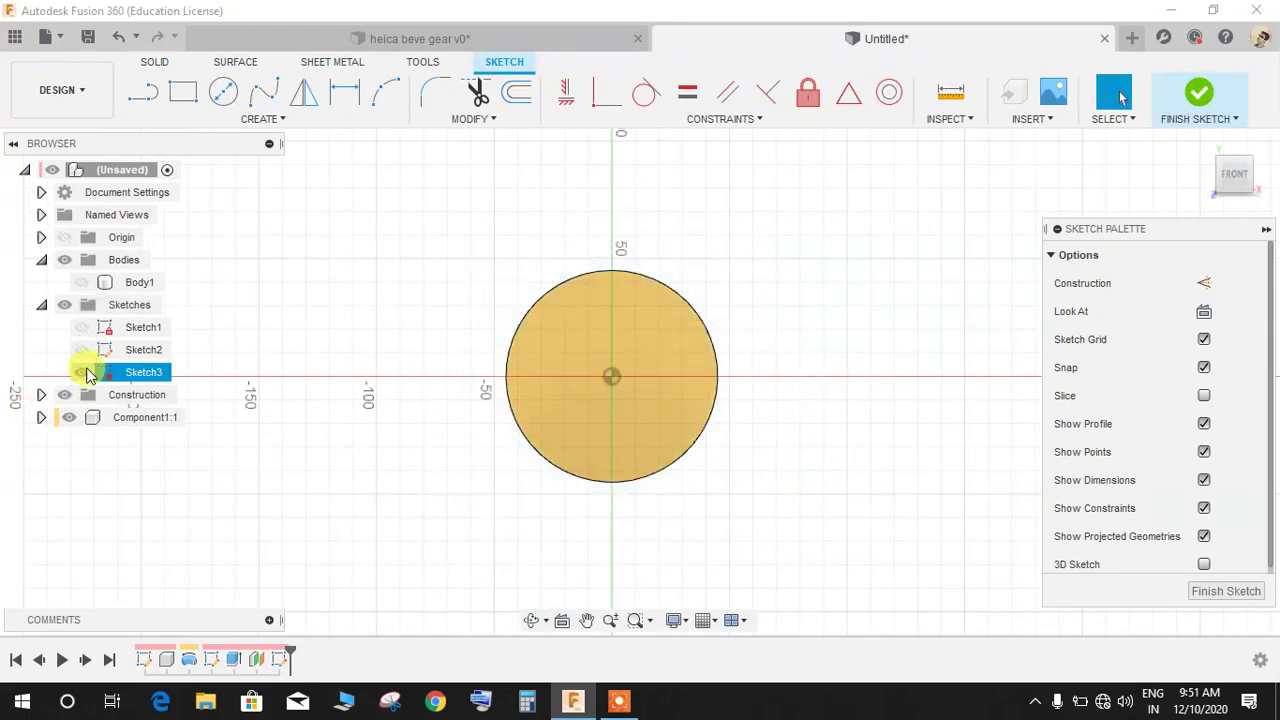
pyautogui.click(81, 282)
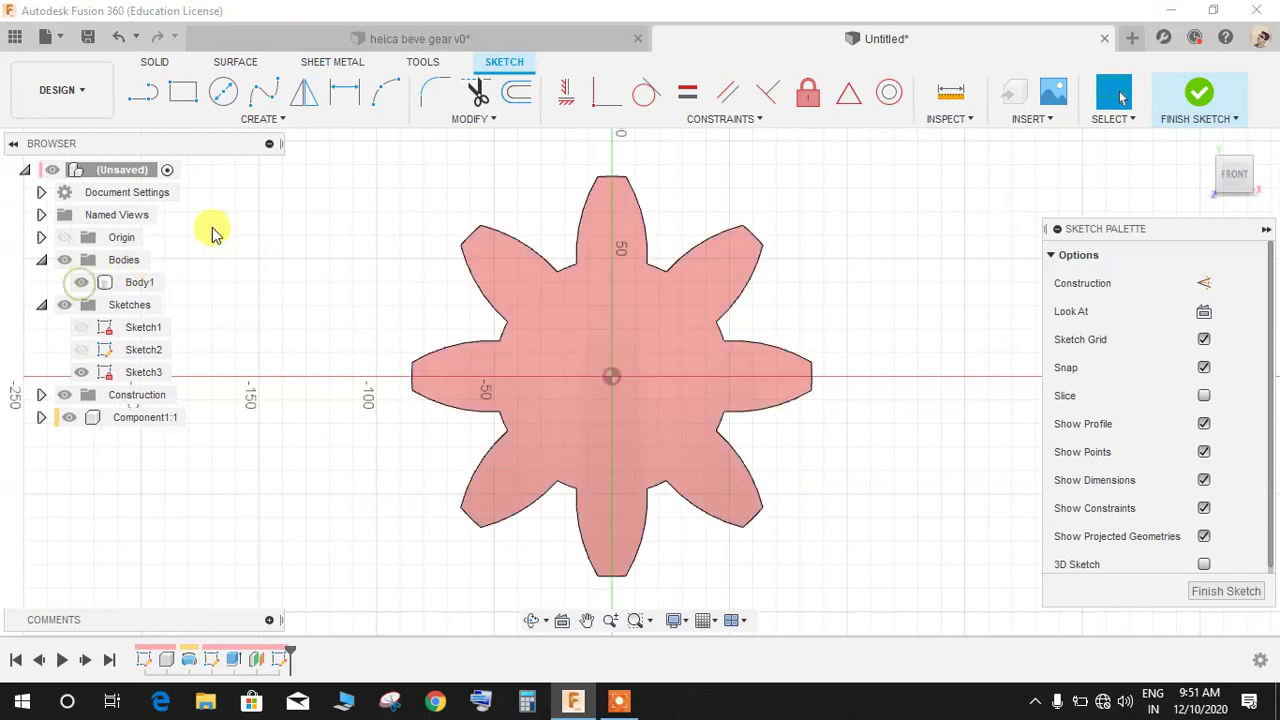
# Project the front face of the gear body into the sketch with Projection Link turned off
pyautogui.click(253, 119)
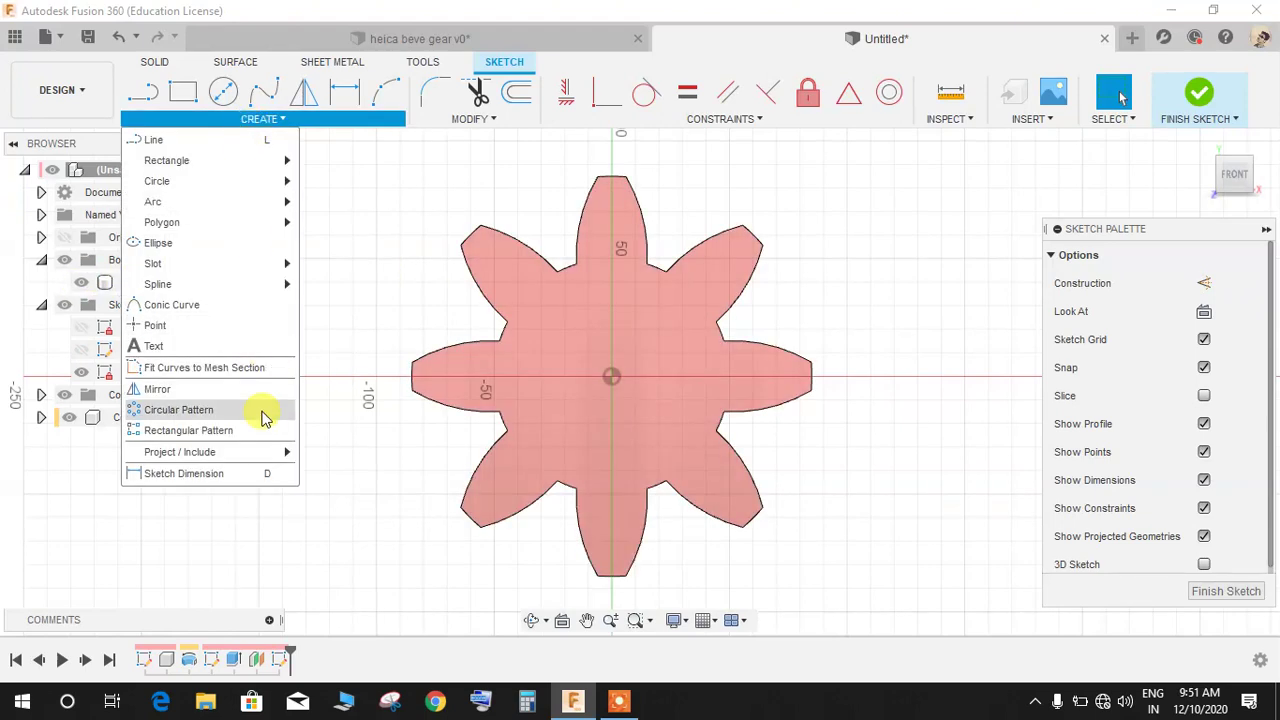
pyautogui.click(335, 452)
pyautogui.click(645, 305)
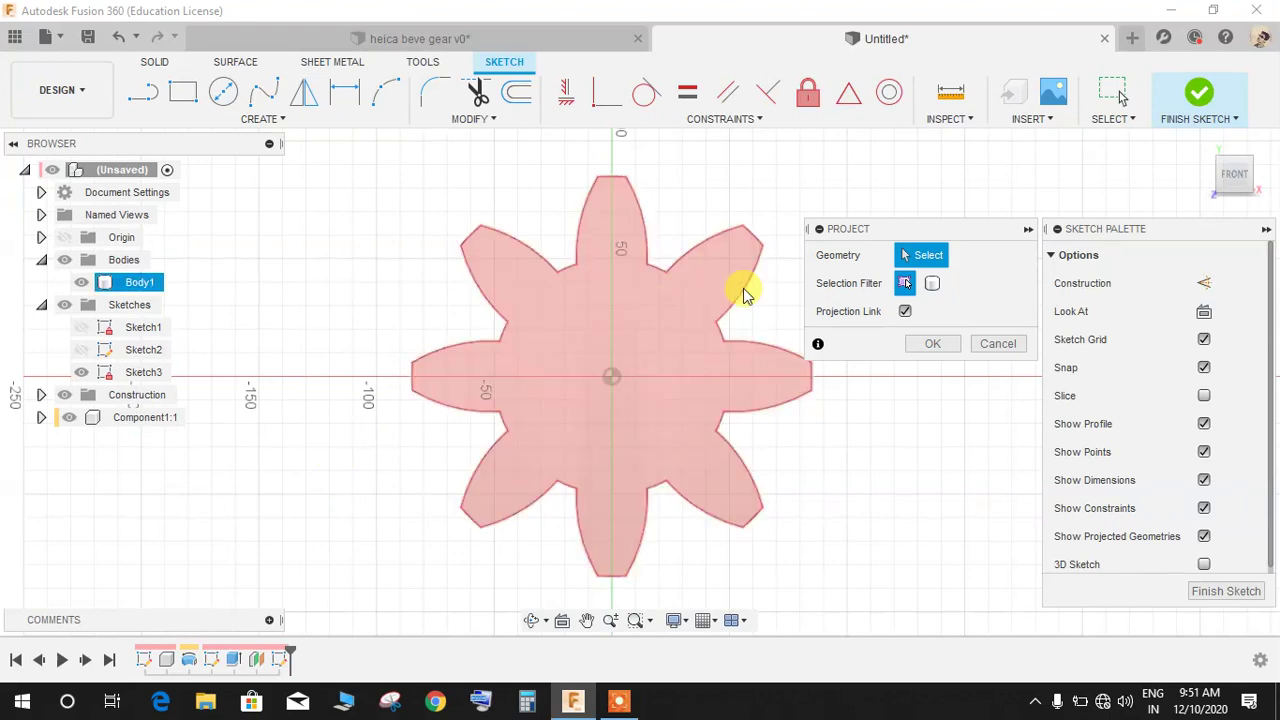
pyautogui.click(558, 304)
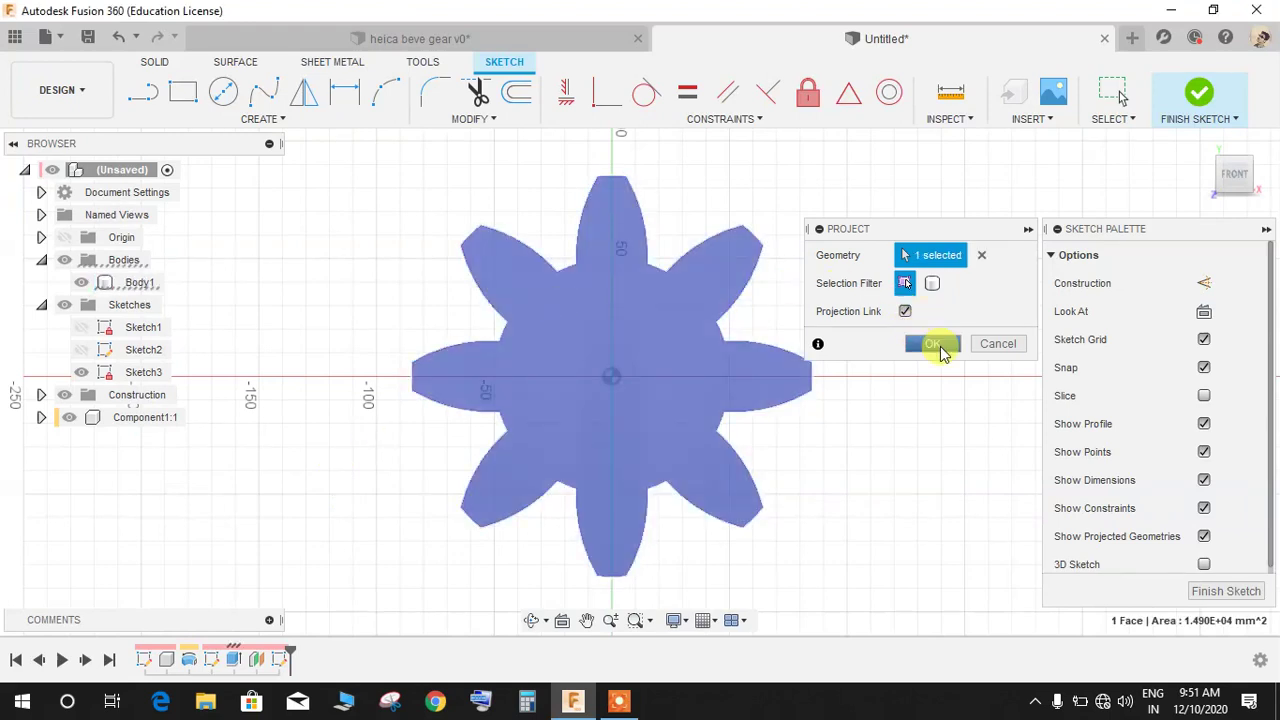
pyautogui.click(905, 311)
pyautogui.click(935, 344)
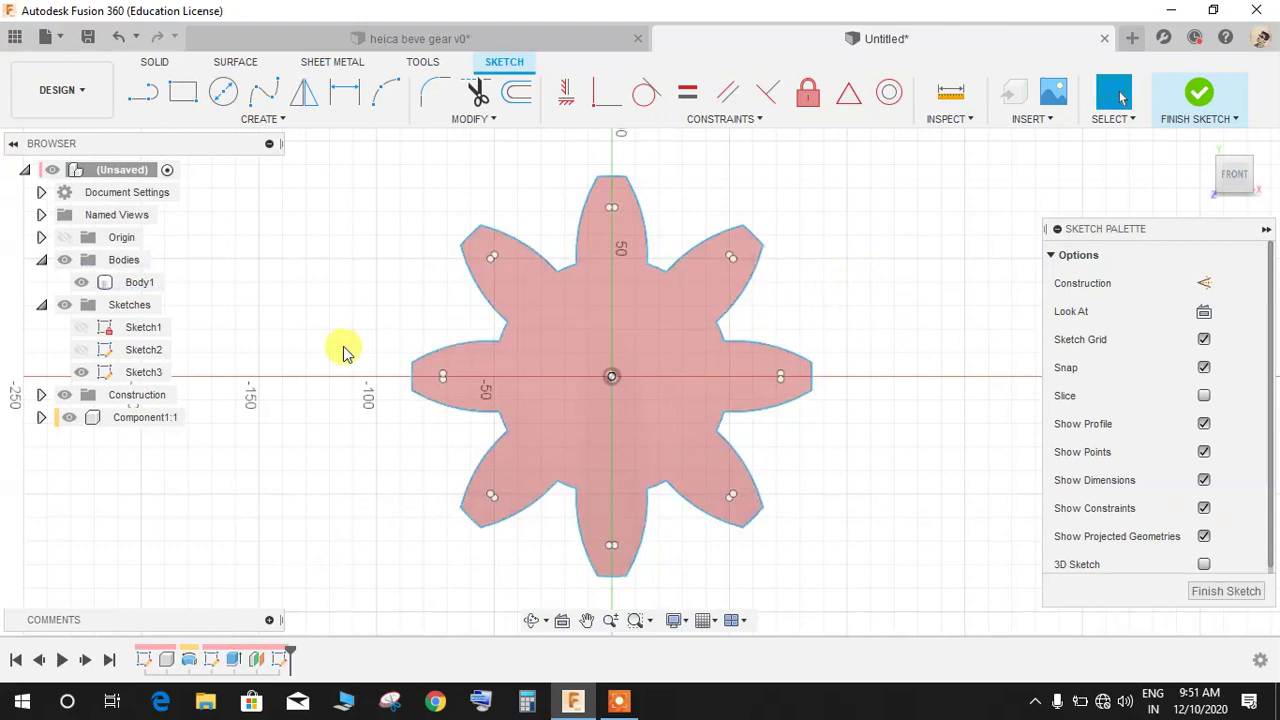
# Examine the projected gear outline from several angles, with Body1 hidden and then shown again for comparison
pyautogui.click(81, 282)
pyautogui.moveTo(920, 200)
pyautogui.keyDown('shift'); pyautogui.mouseDown(button='middle')
pyautogui.moveTo(871, 200)
pyautogui.moveTo(807, 264)
pyautogui.moveTo(564, 360)
pyautogui.moveTo(360, 620)
pyautogui.mouseUp(button='middle'); pyautogui.keyUp('shift')
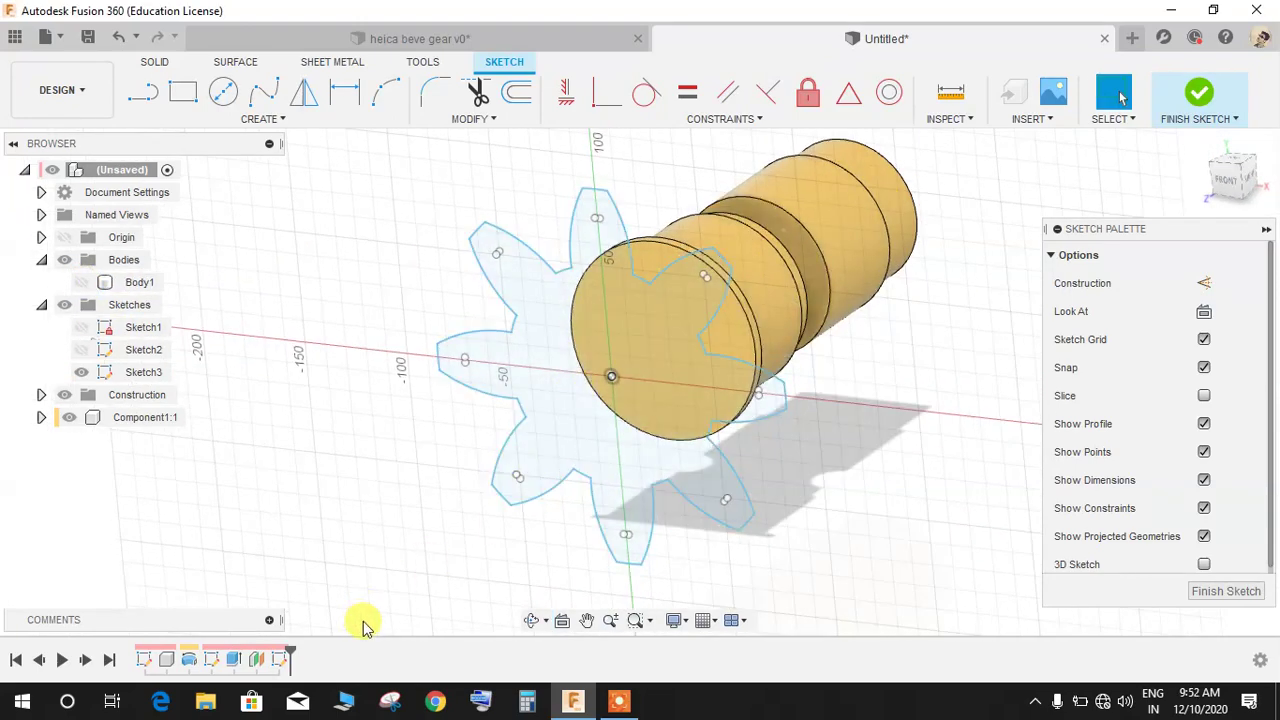
pyautogui.click(1238, 190)
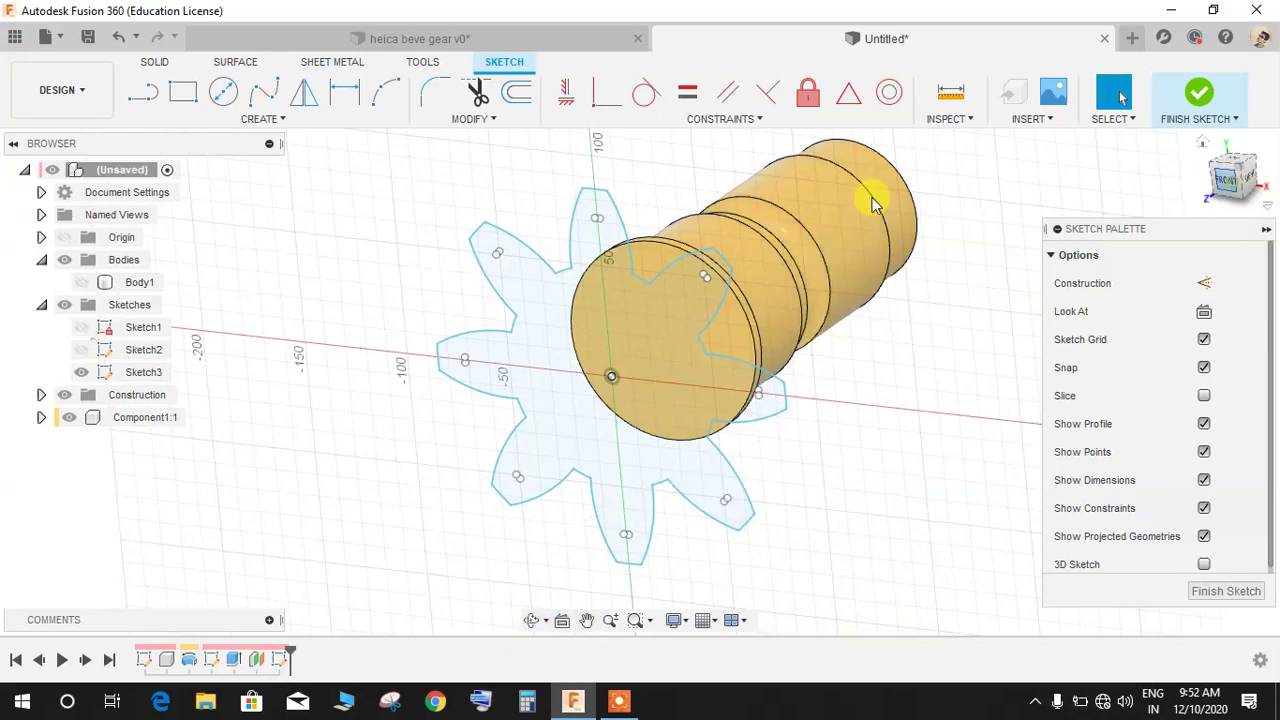
pyautogui.click(133, 284)
pyautogui.click(278, 247)
pyautogui.keyDown('shift'); pyautogui.moveTo(609, 251); pyautogui.dragTo(729, 251, button='middle'); pyautogui.keyUp('shift')
pyautogui.moveTo(1240, 180)
pyautogui.mouseDown()
pyautogui.moveTo(1225, 170)
pyautogui.moveTo(1218, 192)
pyautogui.mouseUp()
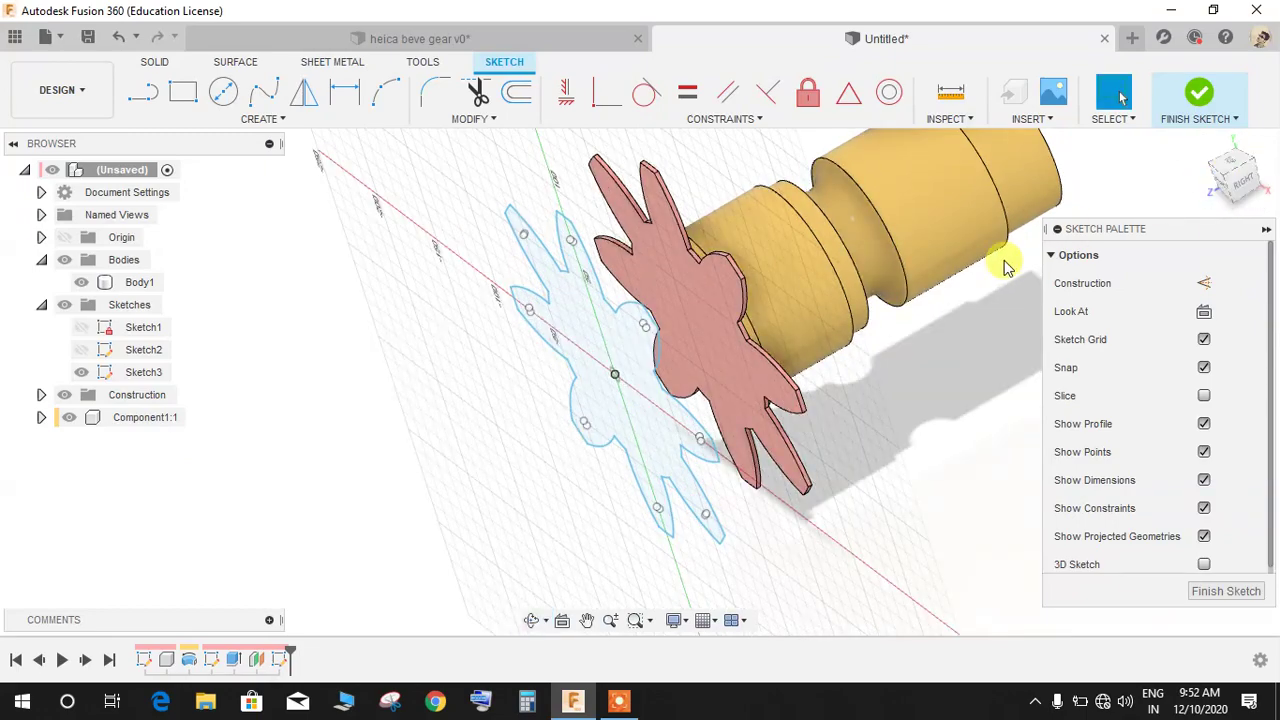
pyautogui.keyDown('shift'); pyautogui.moveTo(1095, 225); pyautogui.dragTo(1175, 193, button='middle'); pyautogui.keyUp('shift')
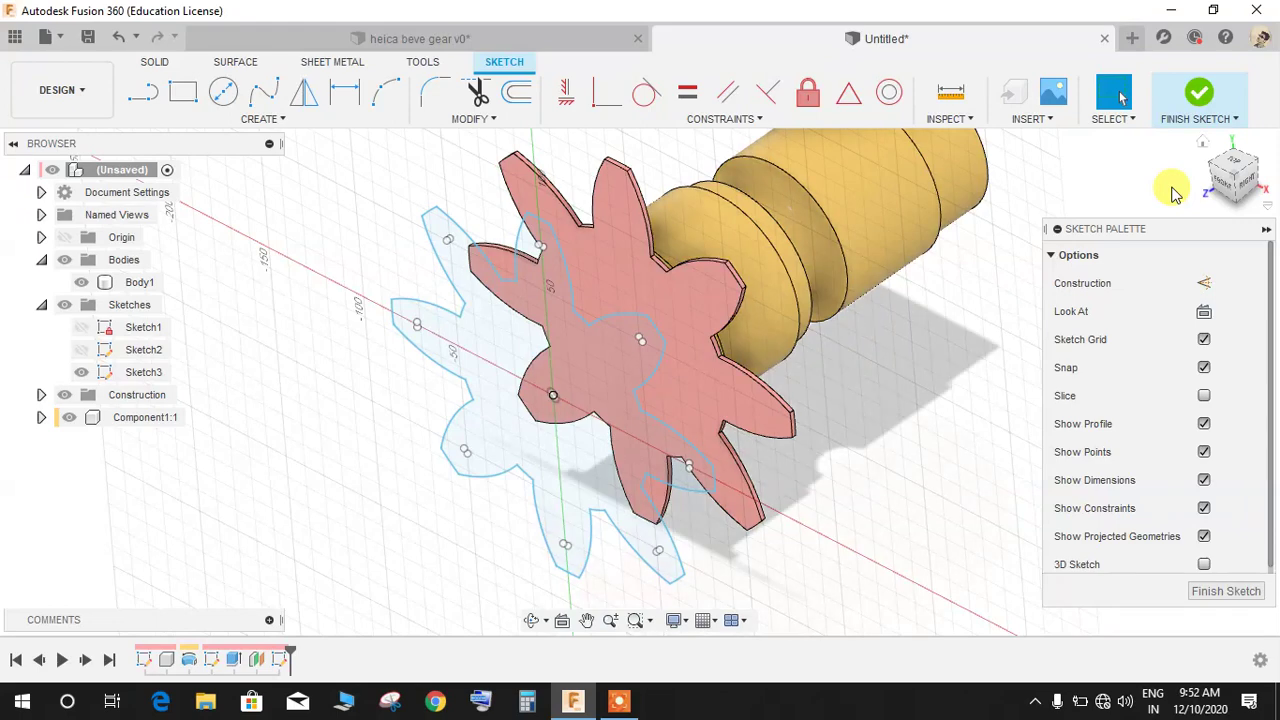
# Try to project the gear body's face into the sketch a second time without a projection link
pyautogui.press('p')
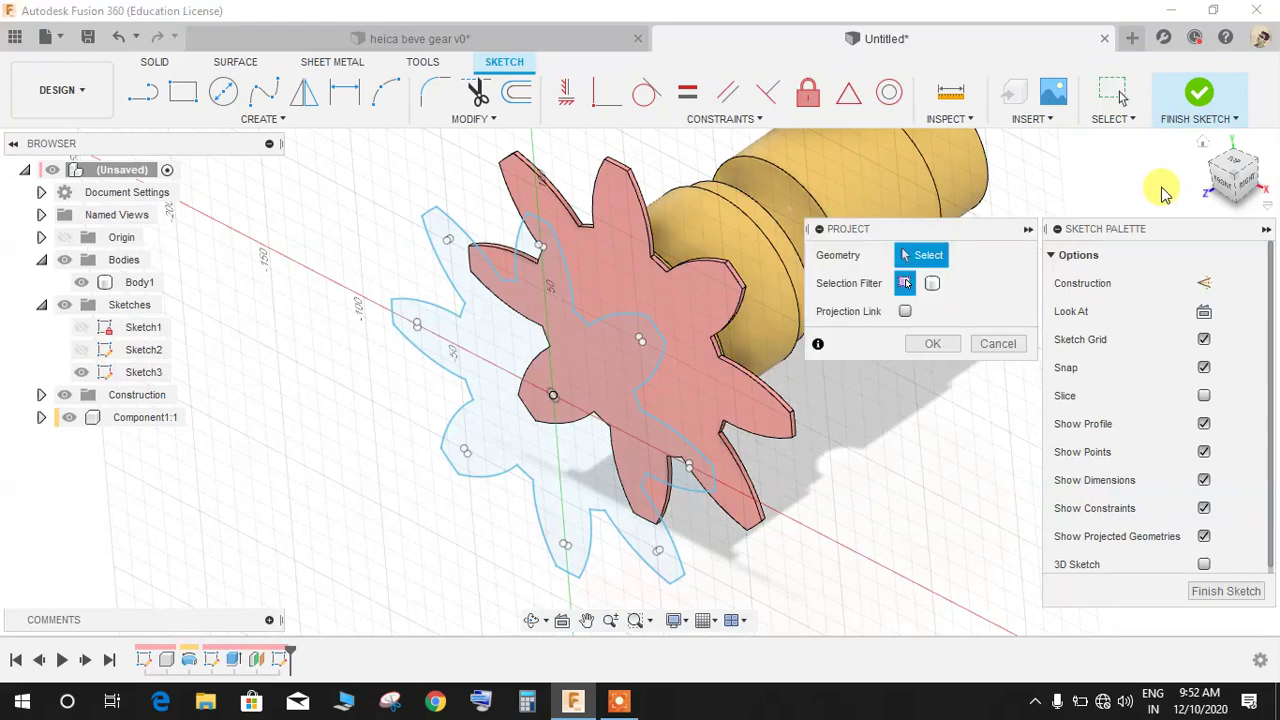
pyautogui.click(557, 272)
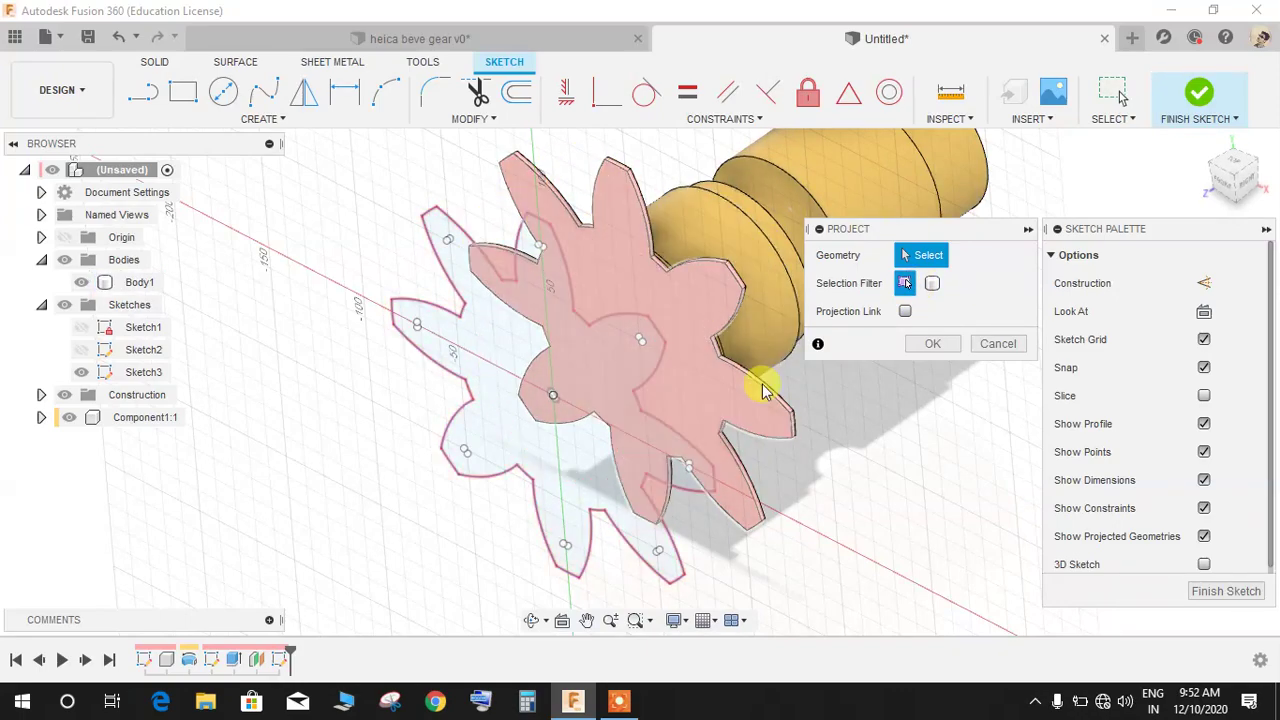
pyautogui.click(623, 409)
pyautogui.press('Return')
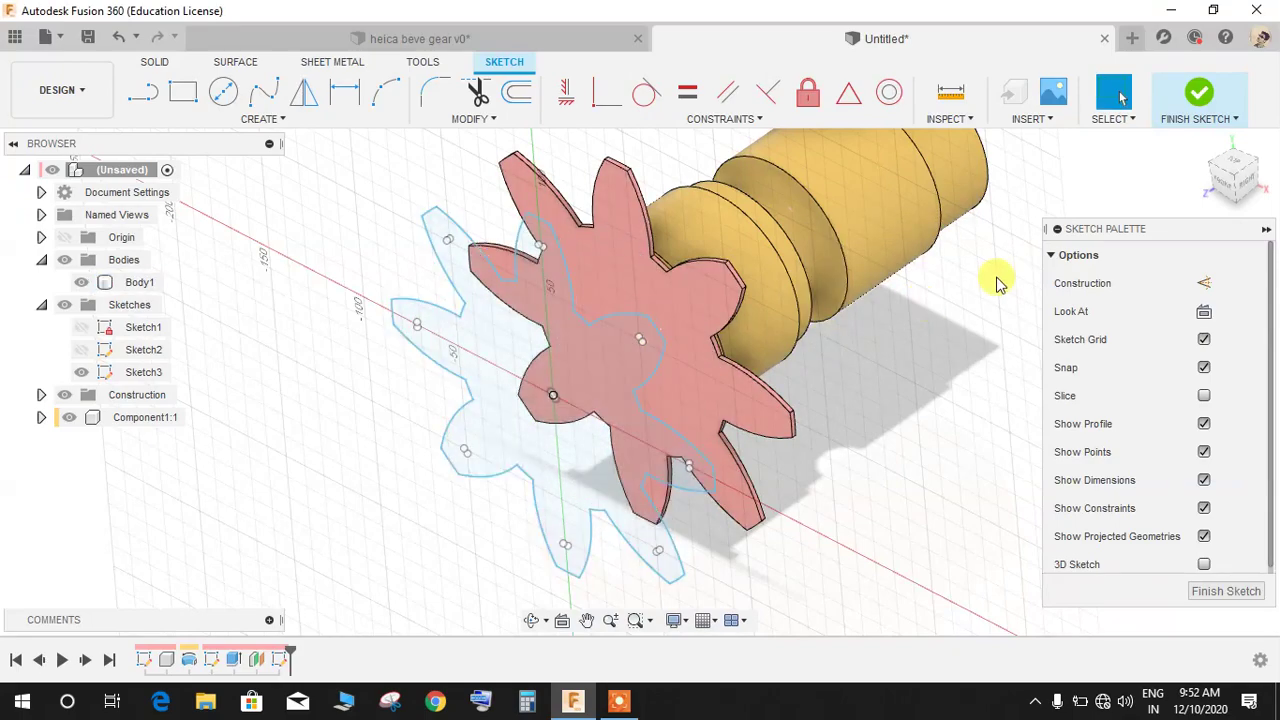
# Return to a straight front view of the sketch and hide both Body1 and Component1
pyautogui.click(1228, 190)
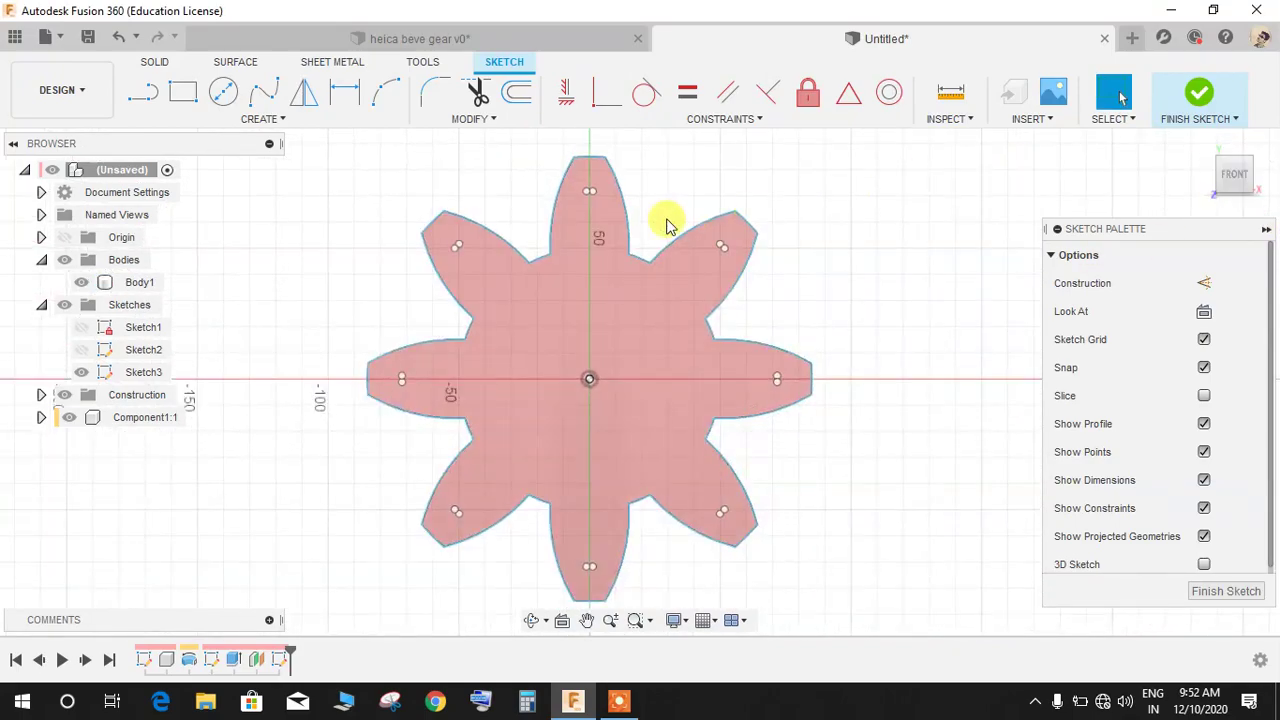
pyautogui.click(80, 282)
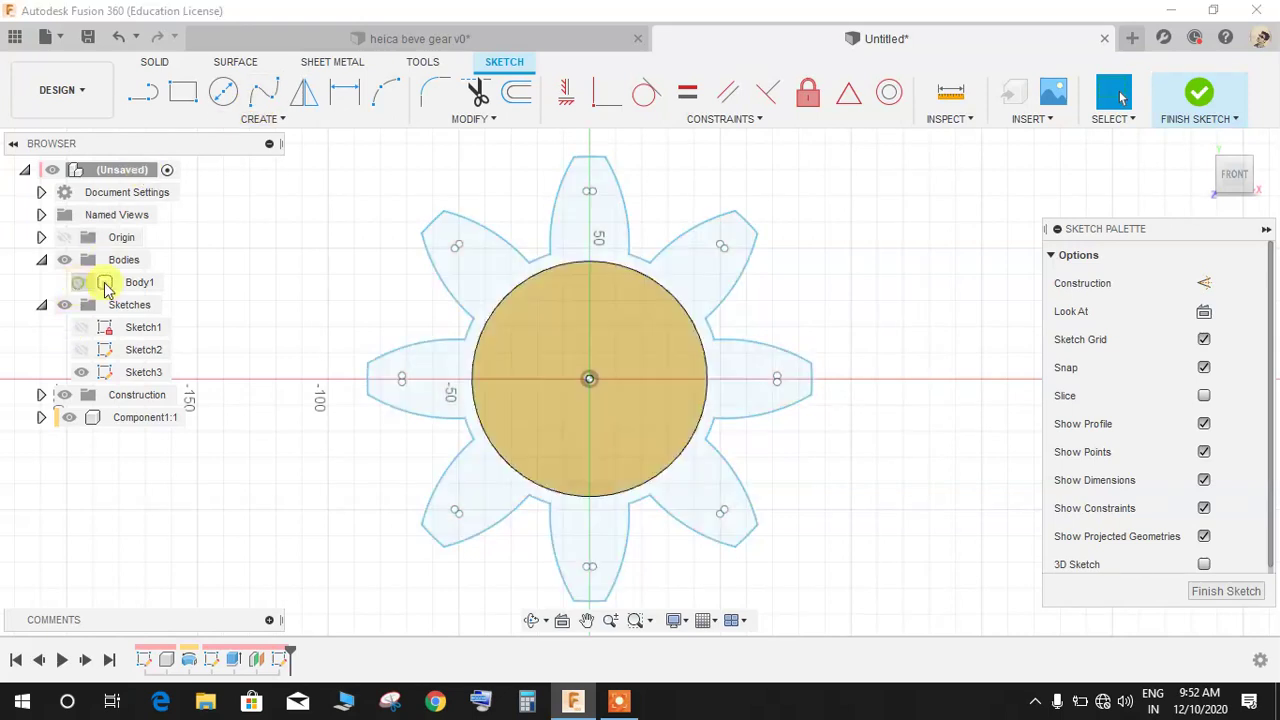
pyautogui.click(67, 417)
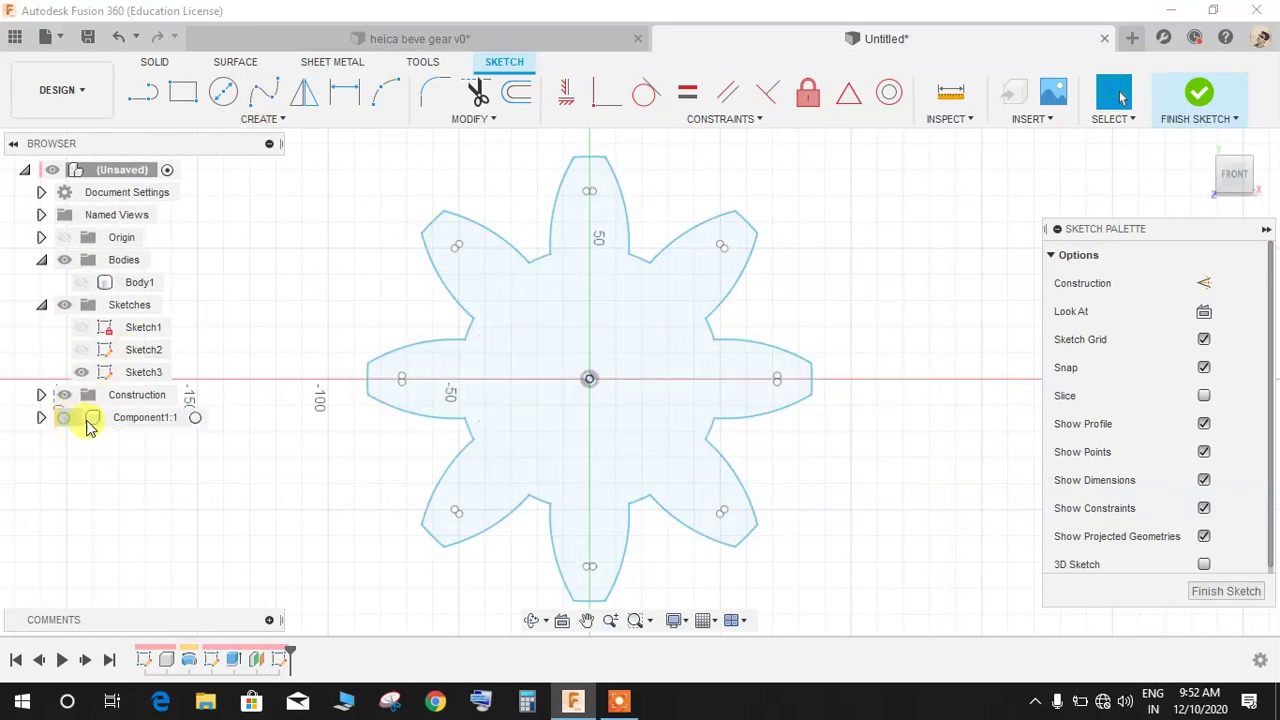
# Select the entire projected gear outline for Move/Copy and set the pivot at the gear's center point
pyautogui.click(488, 120)
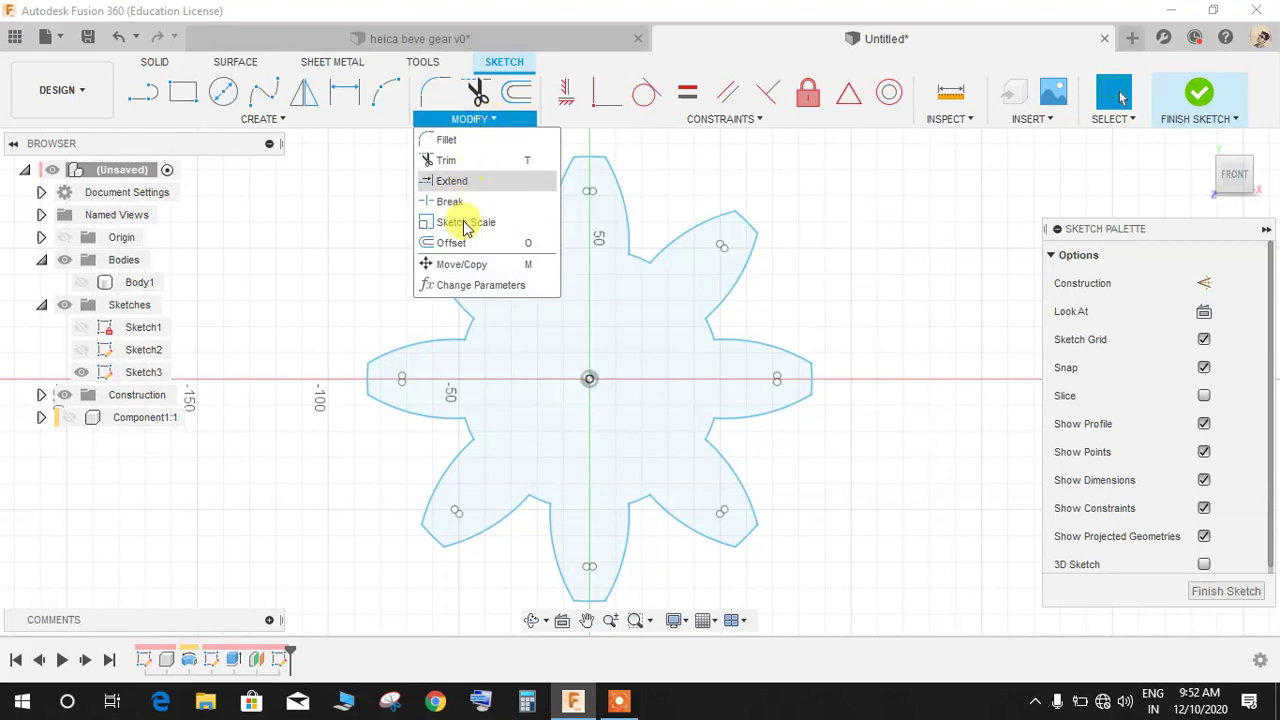
pyautogui.click(465, 266)
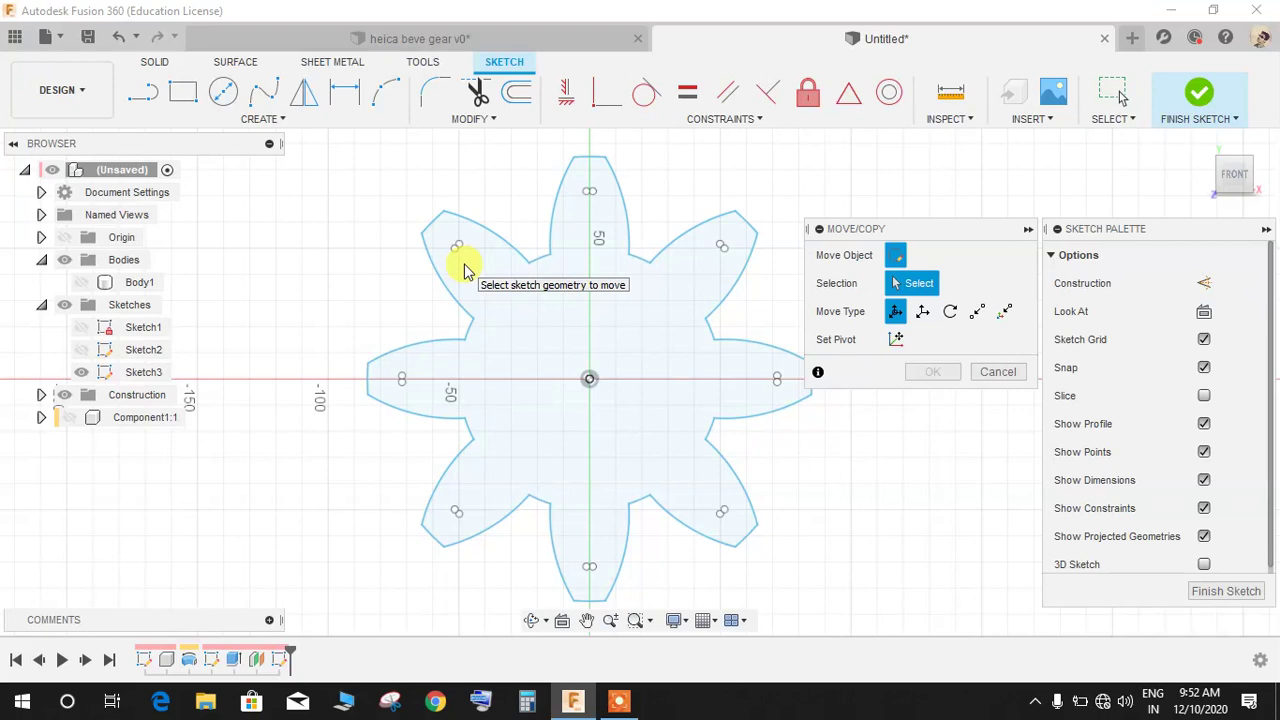
pyautogui.moveTo(314, 144); pyautogui.dragTo(864, 627)
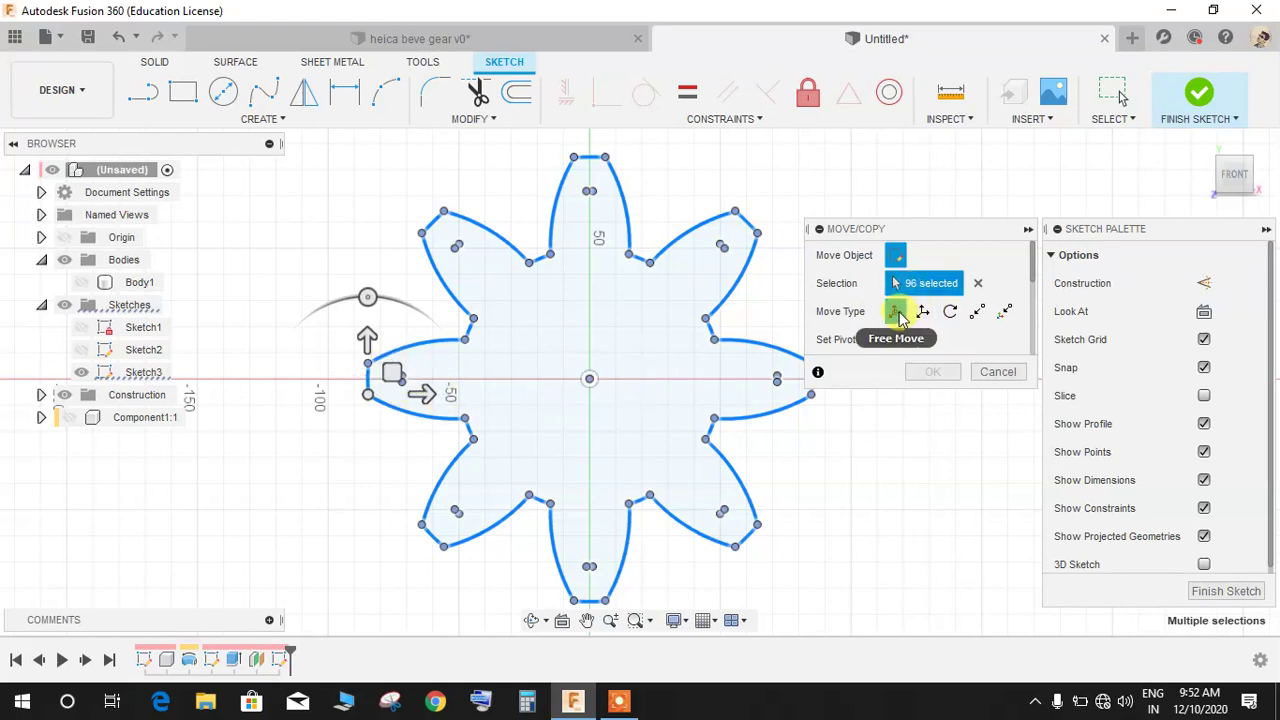
pyautogui.click(896, 341)
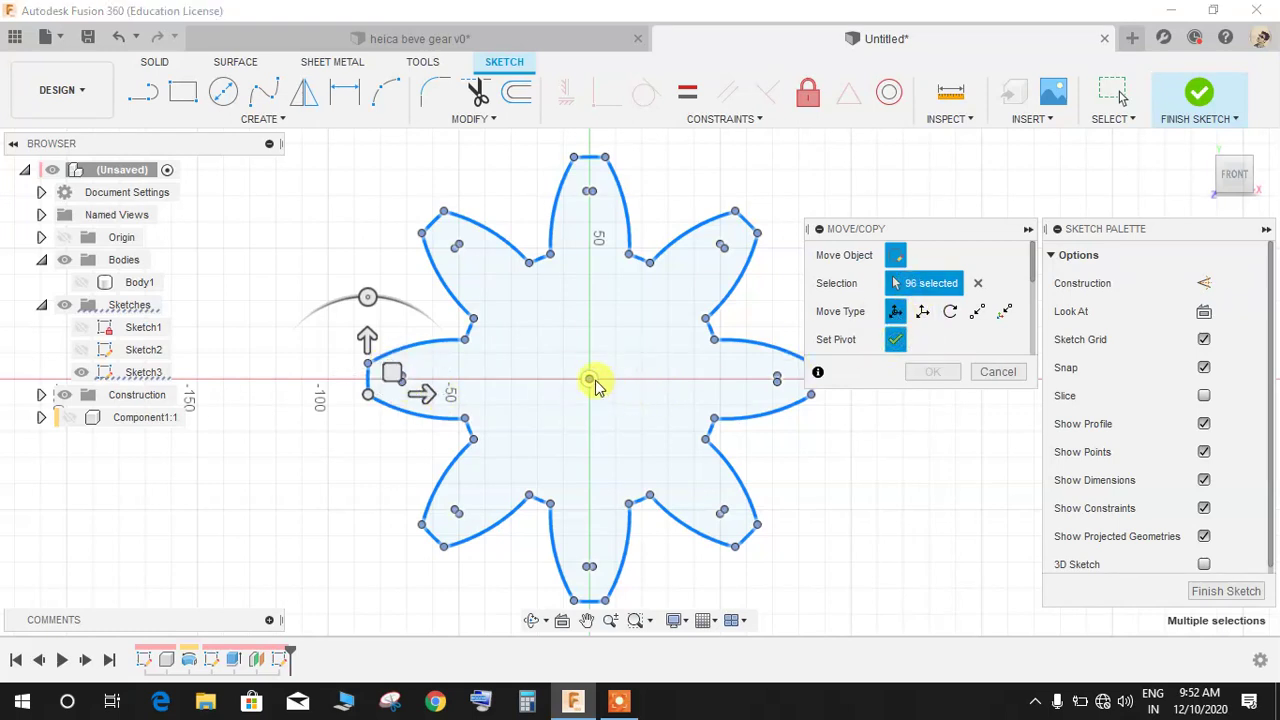
pyautogui.click(592, 384)
pyautogui.click(897, 341)
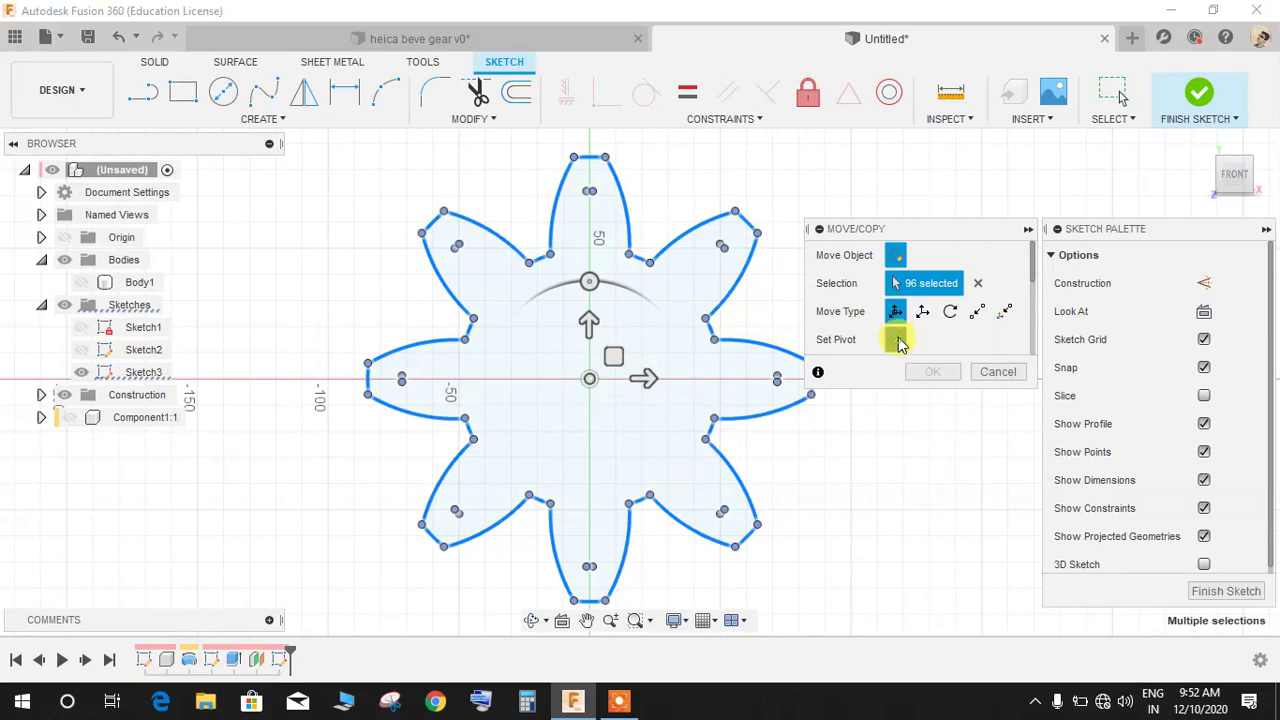
# Rotate the selected gear outline counterclockwise about its center point
pyautogui.moveTo(589, 290); pyautogui.dragTo(574, 285)
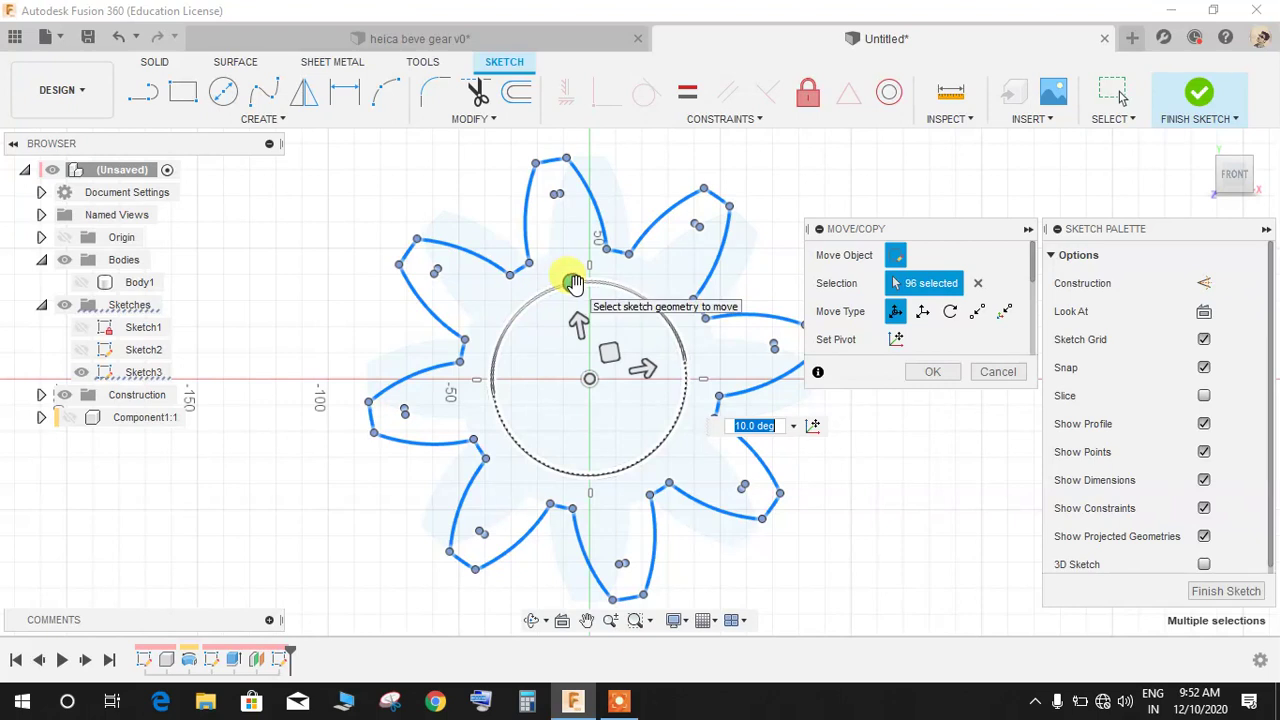
pyautogui.moveTo(573, 284); pyautogui.dragTo(561, 287)
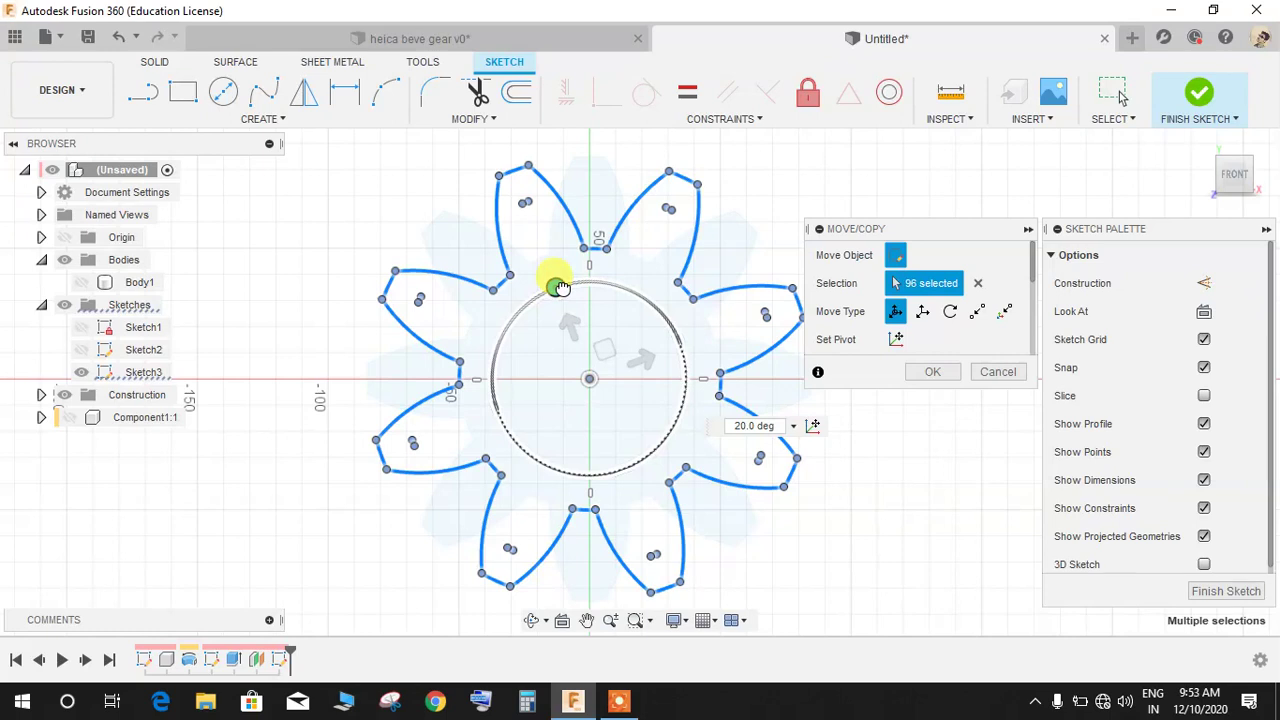
pyautogui.moveTo(560, 287); pyautogui.dragTo(561, 287)
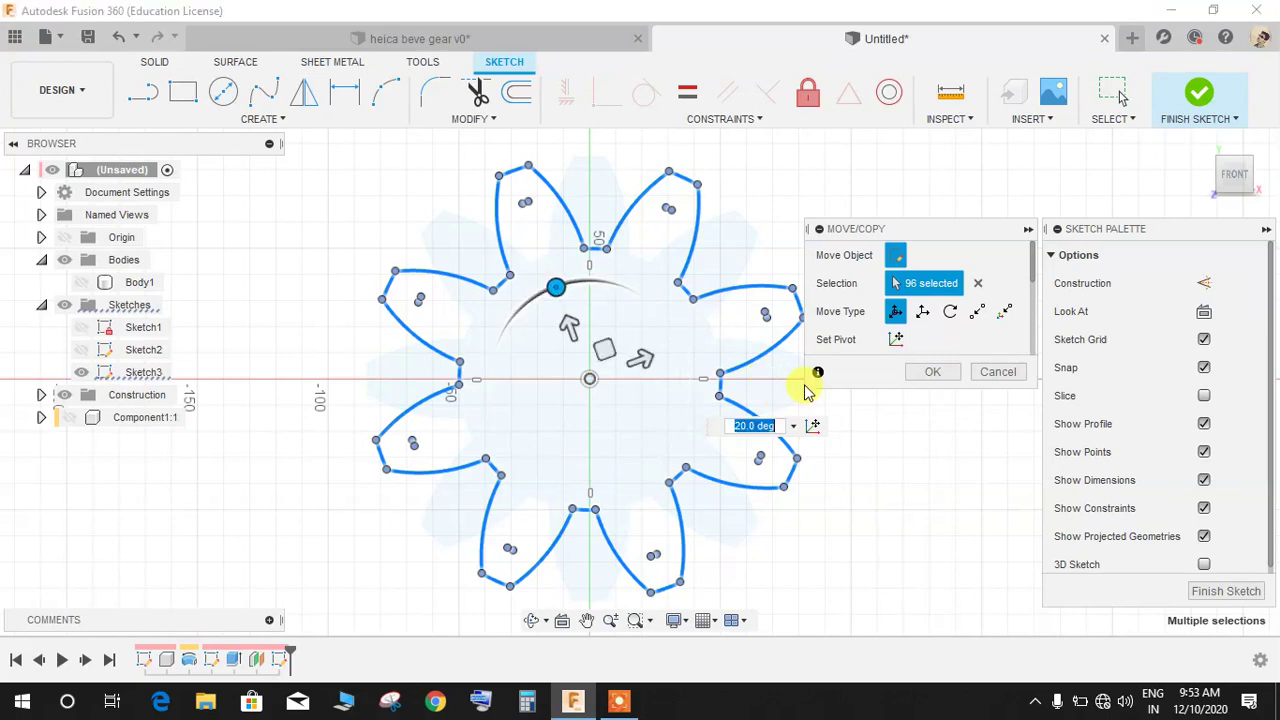
pyautogui.press('Return')
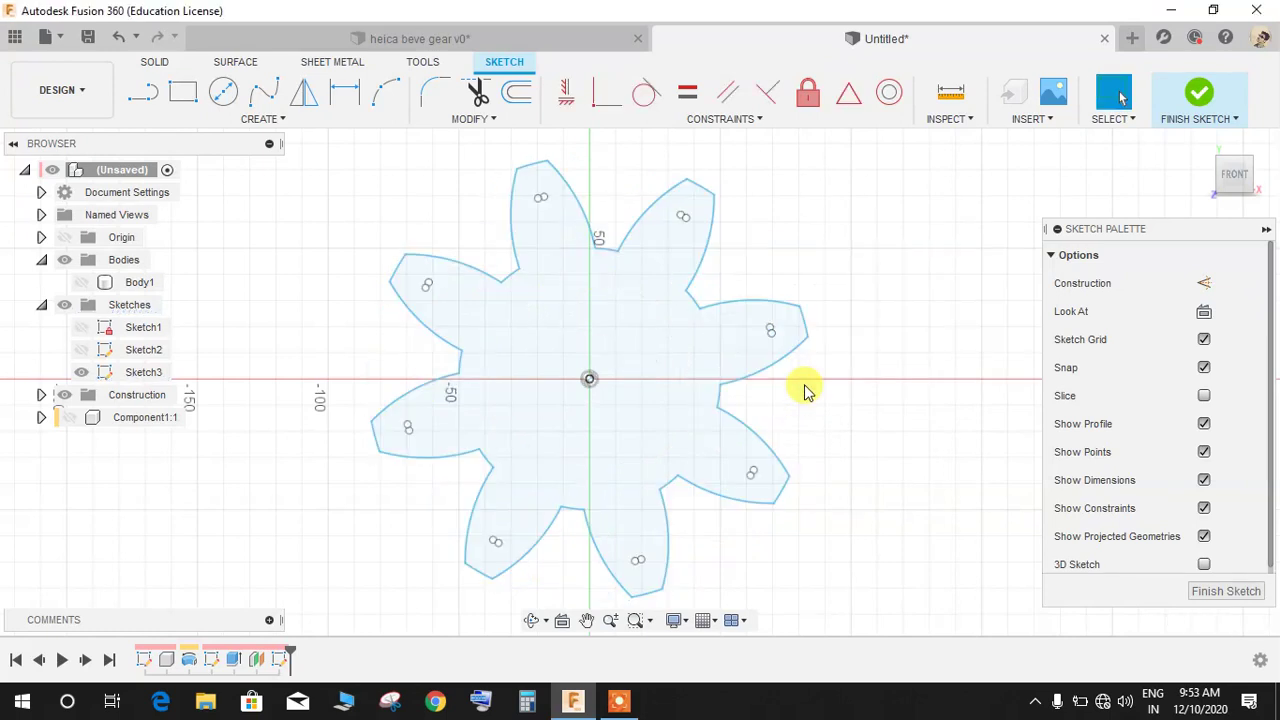
# Scale the entire rotated gear outline about its center point with Sketch Scale, using a scale factor of 0.75
pyautogui.click(465, 119)
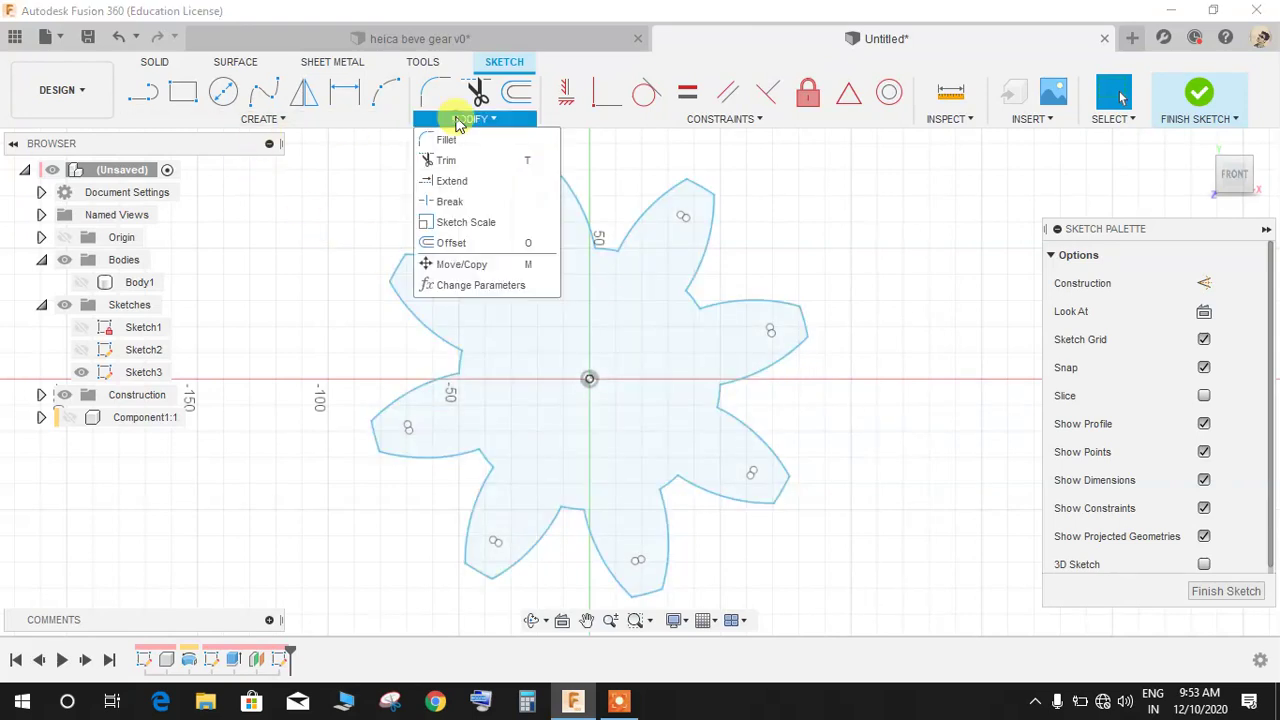
pyautogui.click(480, 223)
pyautogui.moveTo(330, 150)
pyautogui.mouseDown()
pyautogui.moveTo(508, 349)
pyautogui.moveTo(869, 591)
pyautogui.moveTo(874, 609)
pyautogui.mouseUp()
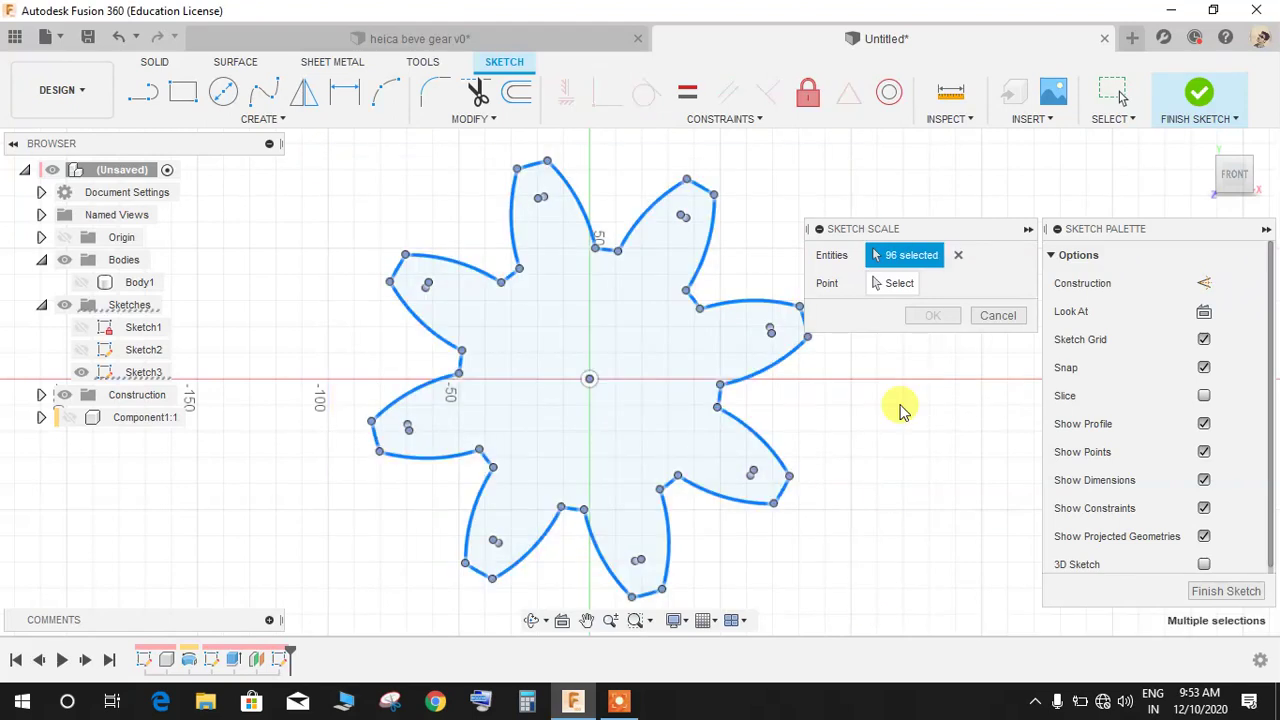
pyautogui.click(899, 284)
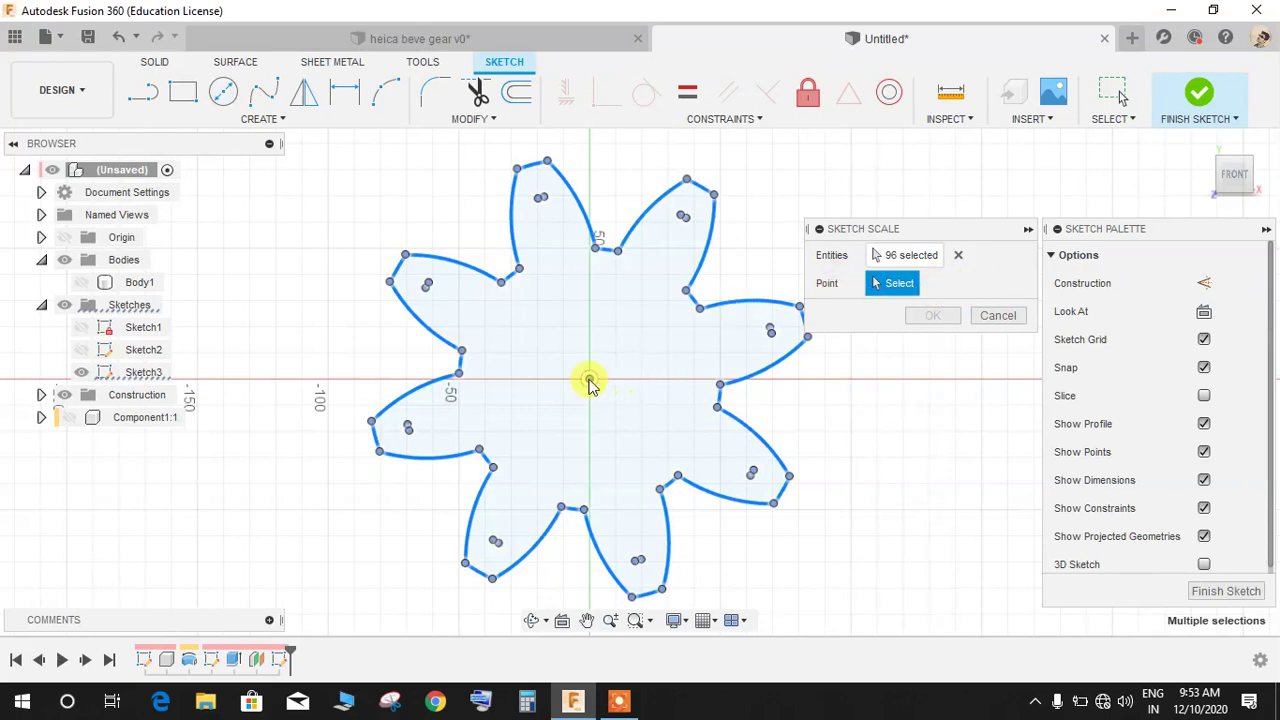
pyautogui.click(866, 255)
pyautogui.click(588, 379)
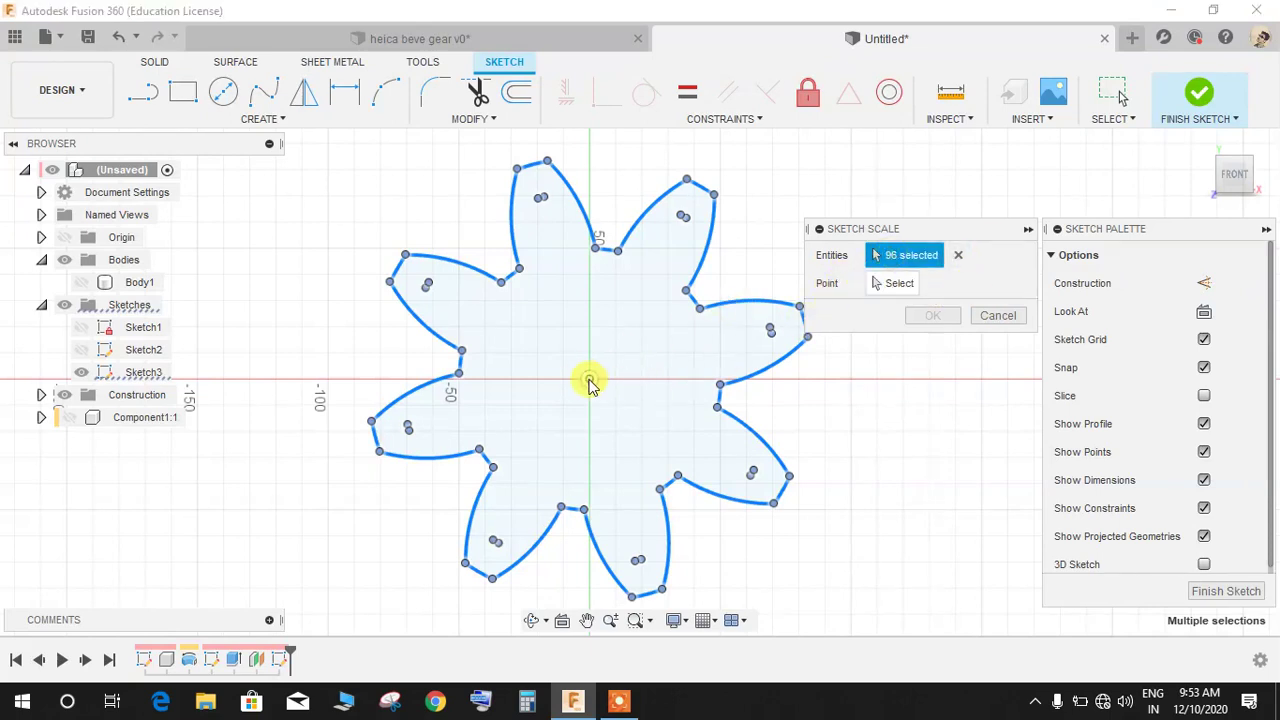
pyautogui.click(885, 288)
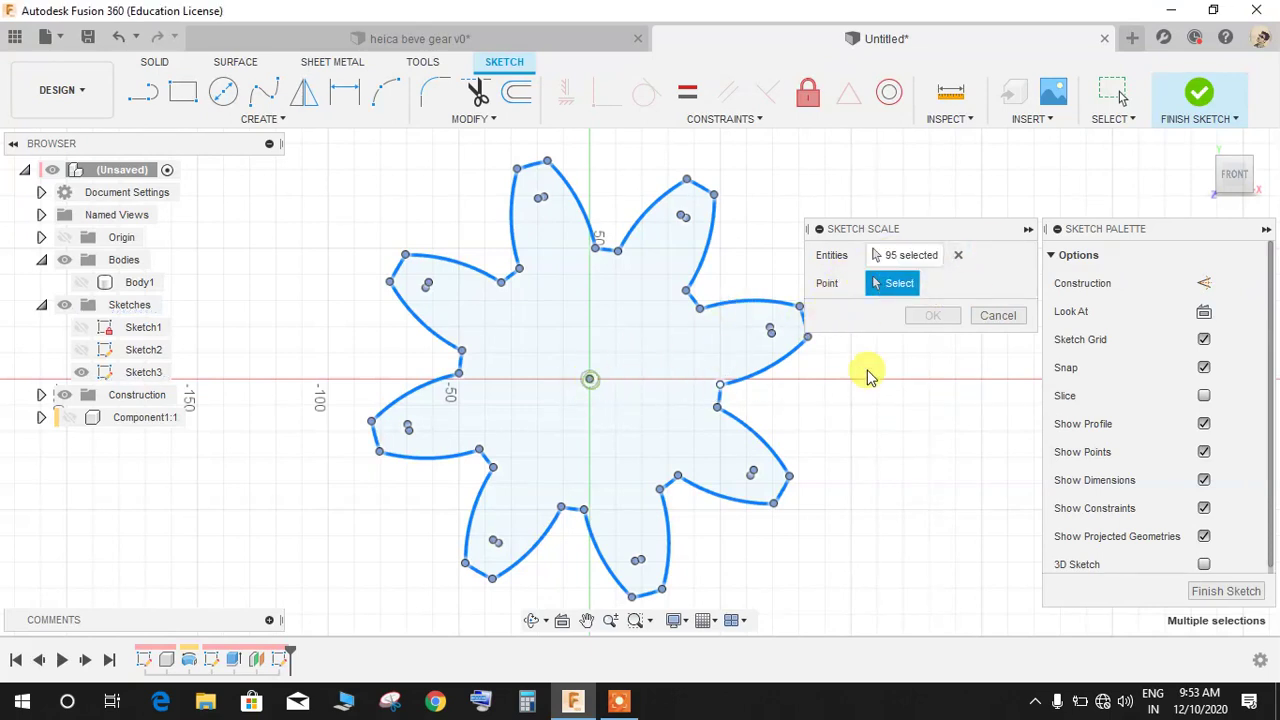
pyautogui.click(891, 255)
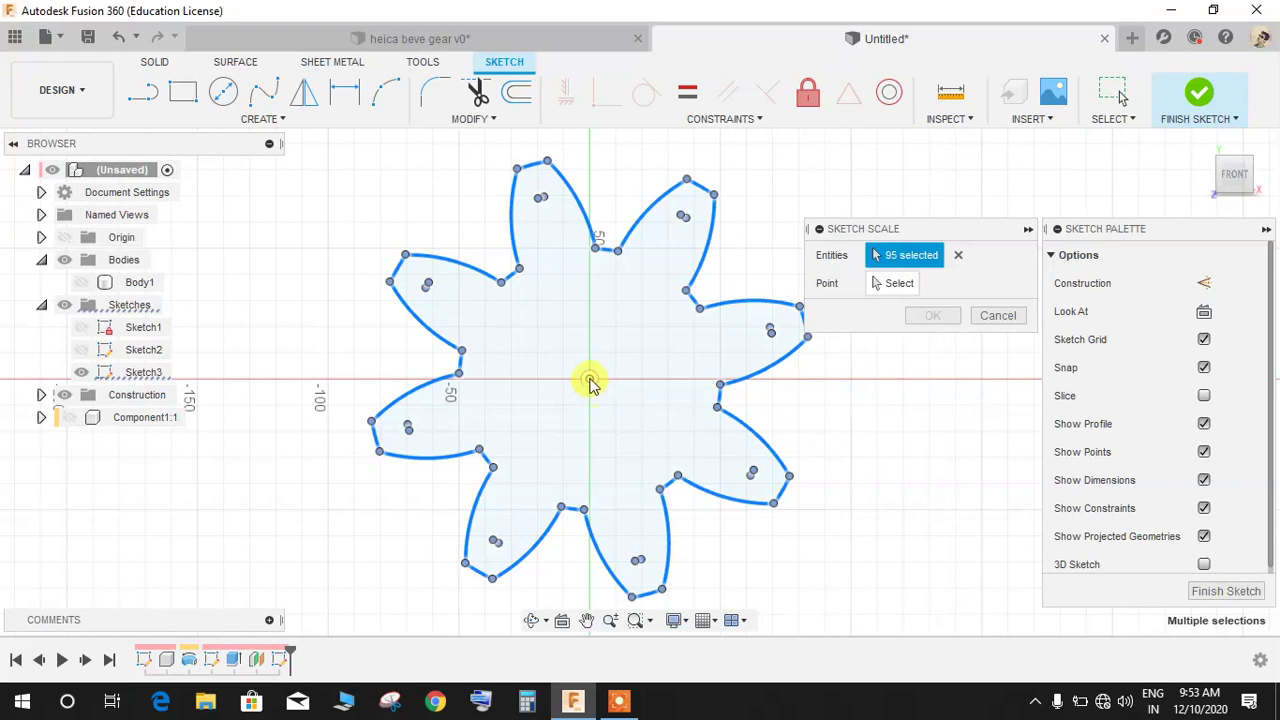
pyautogui.click(884, 283)
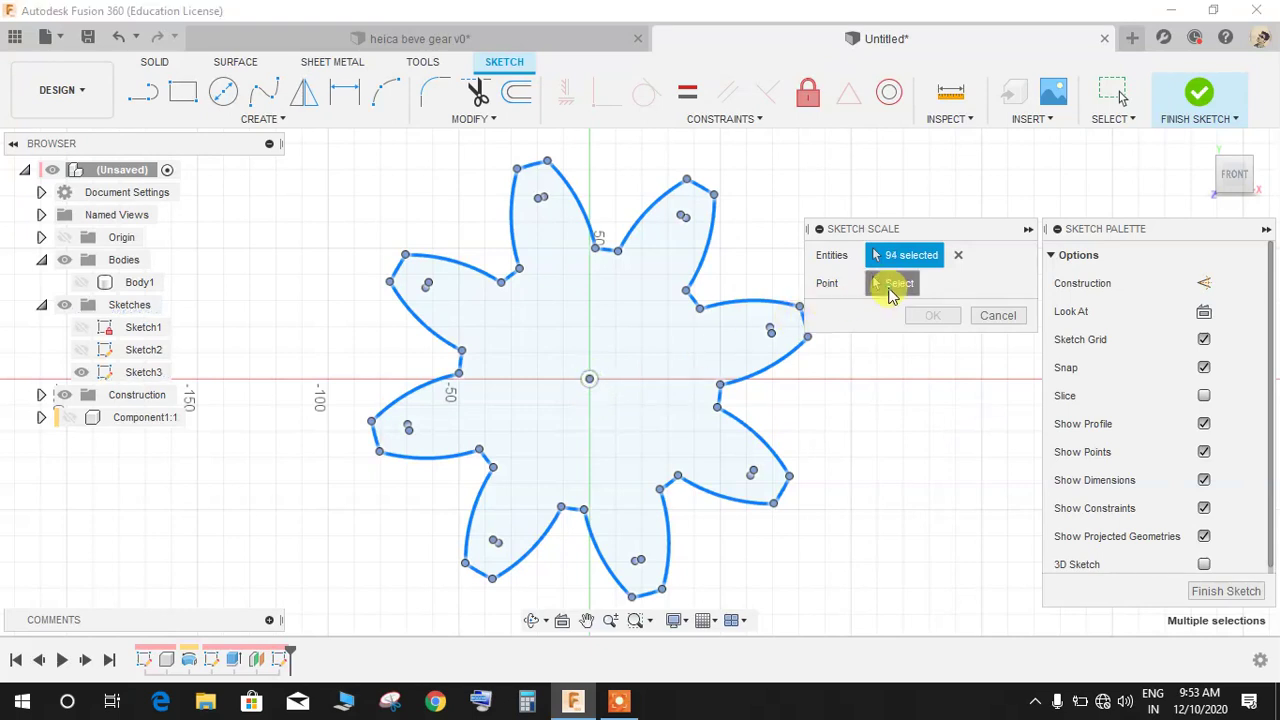
pyautogui.click(590, 381)
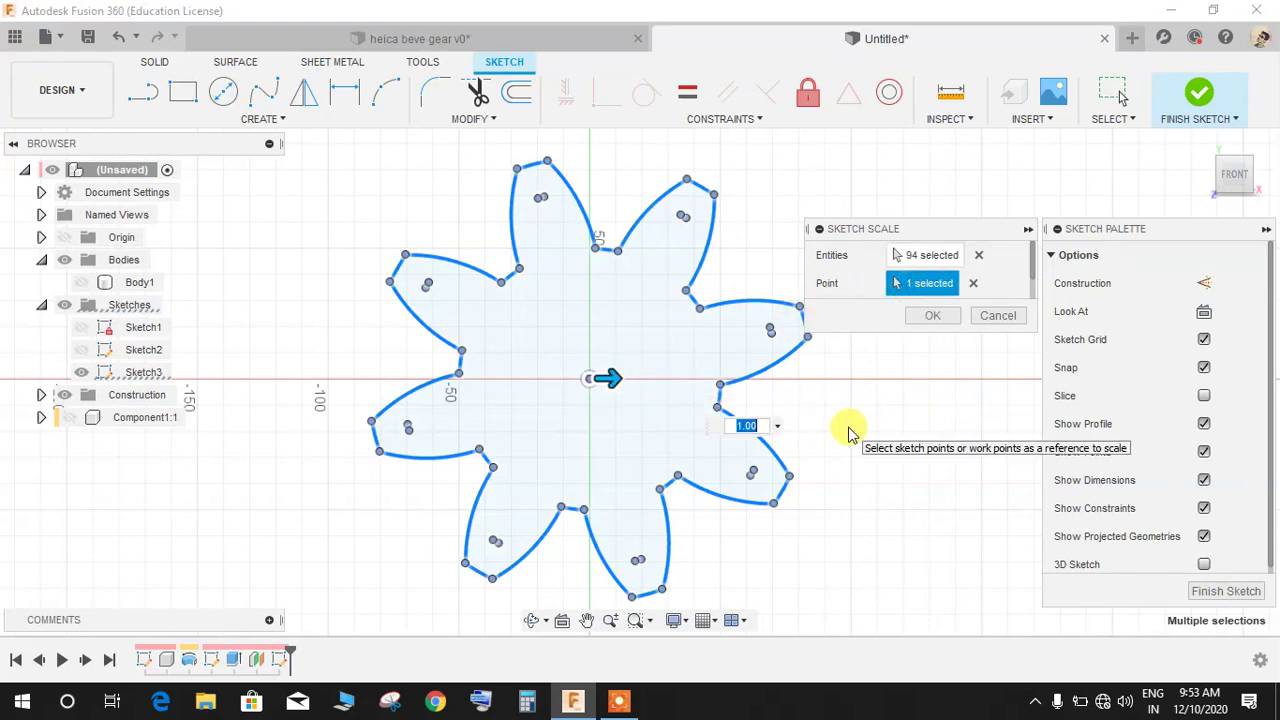
pyautogui.scroll(-1, 1034, 262)
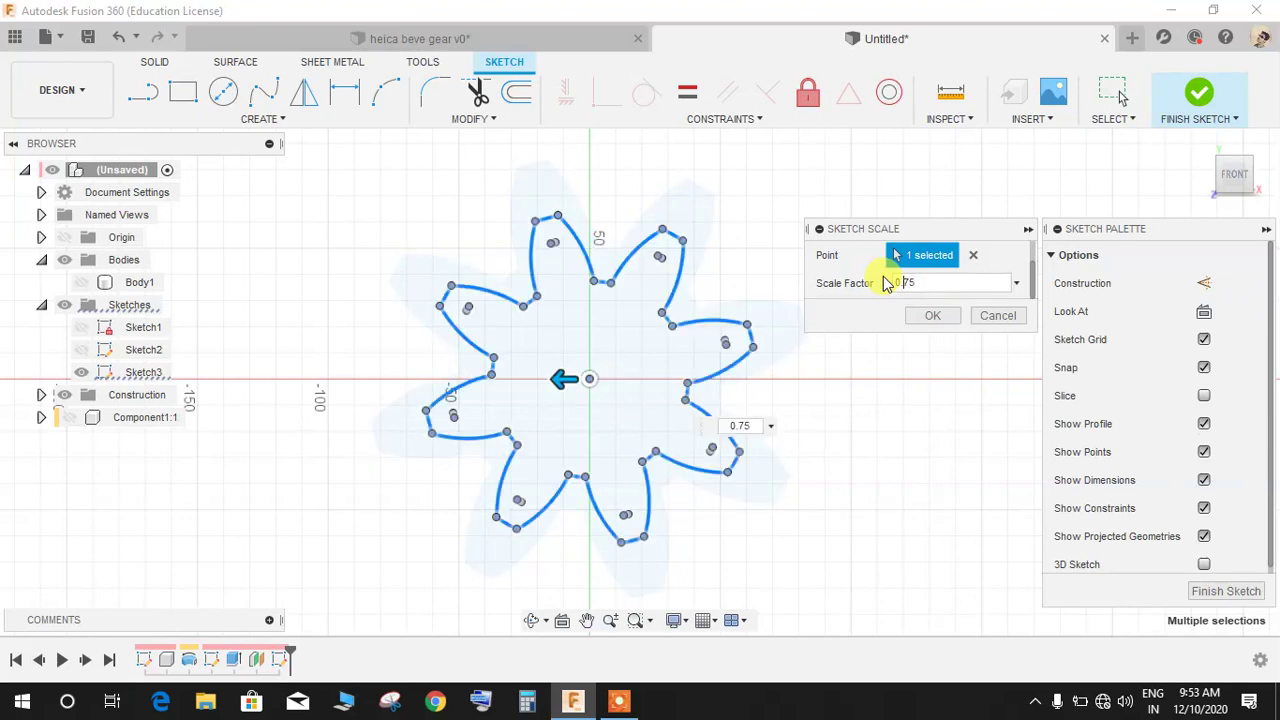
pyautogui.press('Return')
# Show Sketch2 and compare its gear outline with the scaled and rotated profile from an angled view
pyautogui.click(88, 350)
pyautogui.click(81, 327)
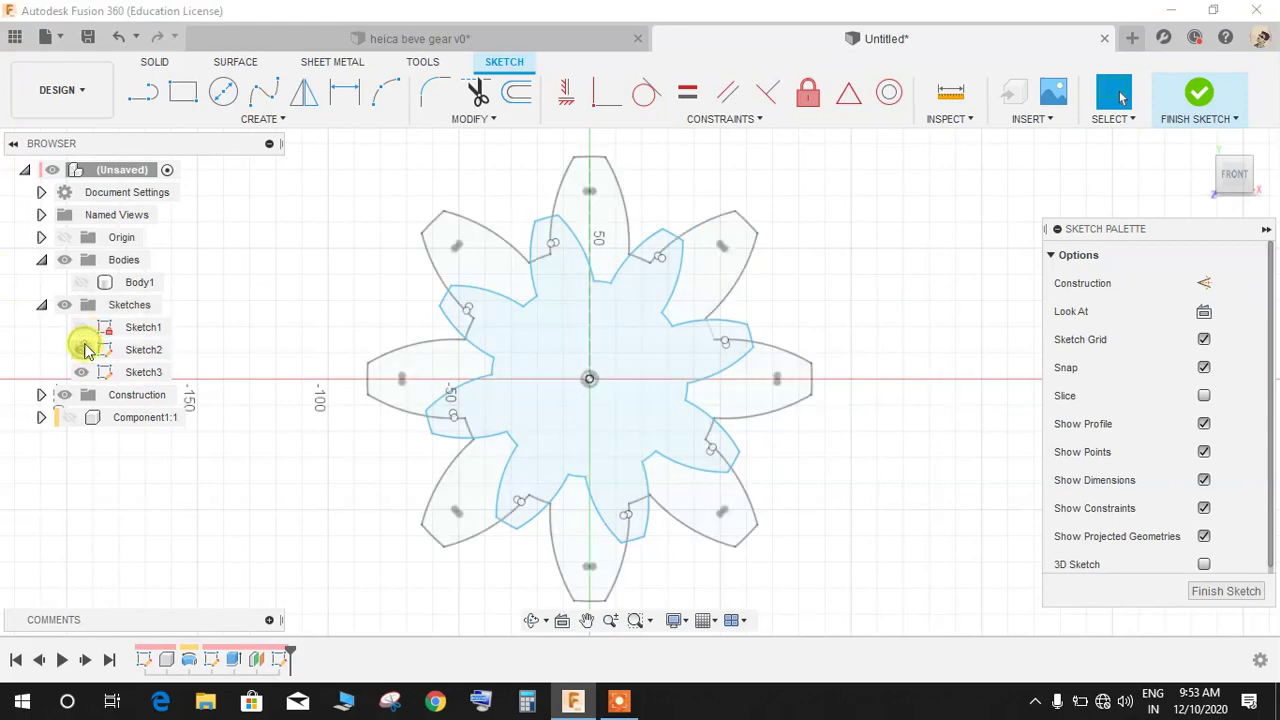
pyautogui.moveTo(817, 185)
pyautogui.keyDown('shift'); pyautogui.mouseDown(button='middle')
pyautogui.moveTo(757, 214)
pyautogui.moveTo(771, 386)
pyautogui.moveTo(795, 365)
pyautogui.moveTo(648, 268)
pyautogui.moveTo(884, 232)
pyautogui.moveTo(912, 254)
pyautogui.moveTo(820, 252)
pyautogui.moveTo(866, 223)
pyautogui.moveTo(903, 229)
pyautogui.mouseUp(button='middle'); pyautogui.keyUp('shift')
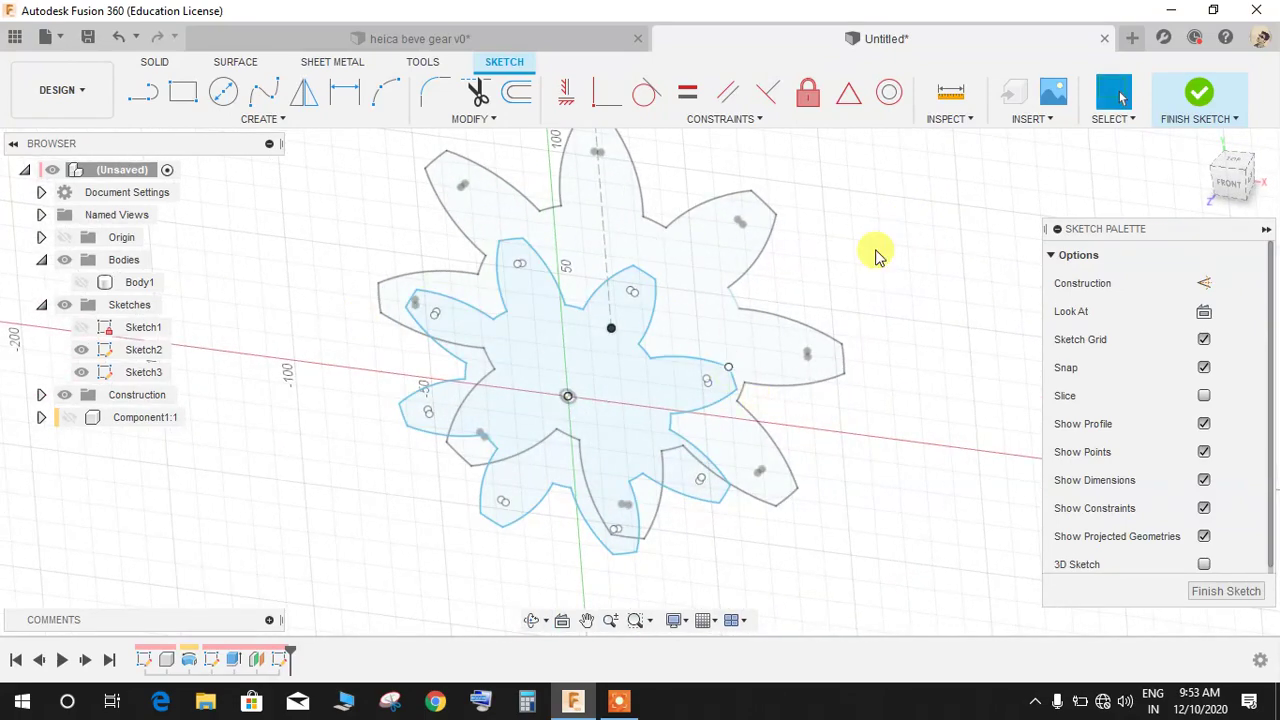
# Finish the sketch and show Component1 together with the two gear profiles
pyautogui.click(1197, 93)
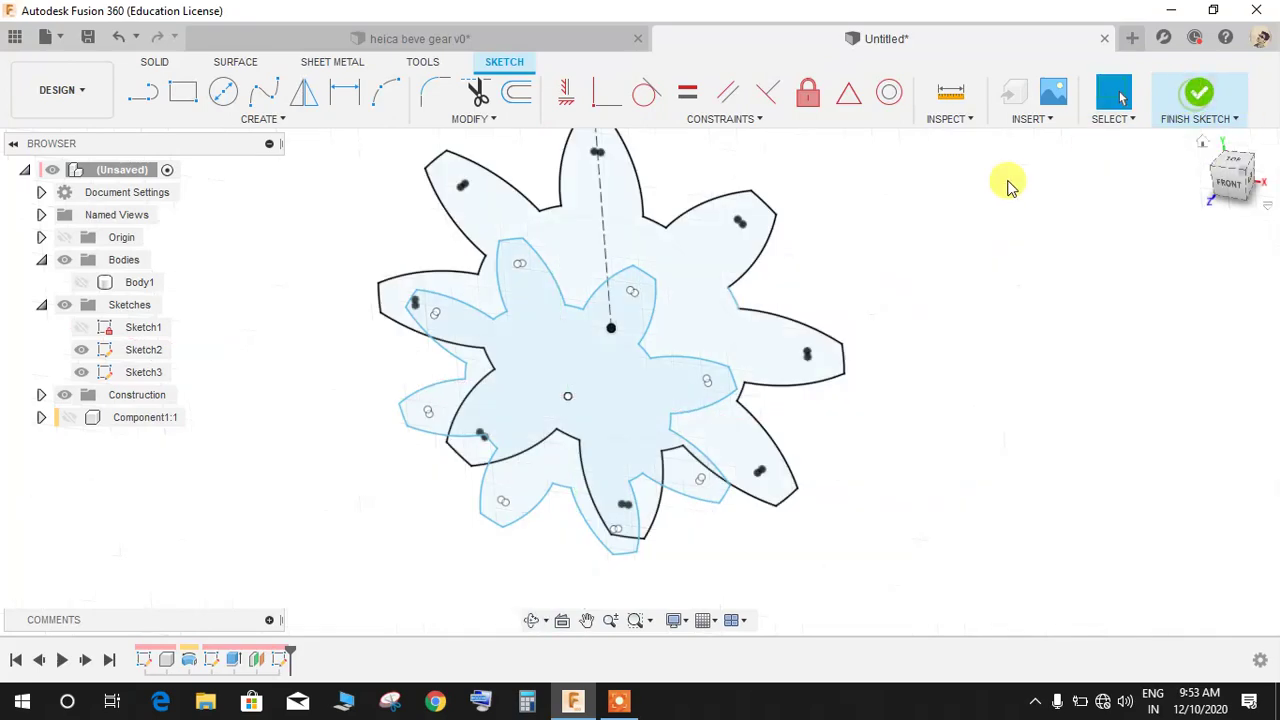
pyautogui.click(66, 419)
pyautogui.keyDown('shift'); pyautogui.moveTo(729, 520); pyautogui.dragTo(728, 232, button='middle'); pyautogui.keyUp('shift')
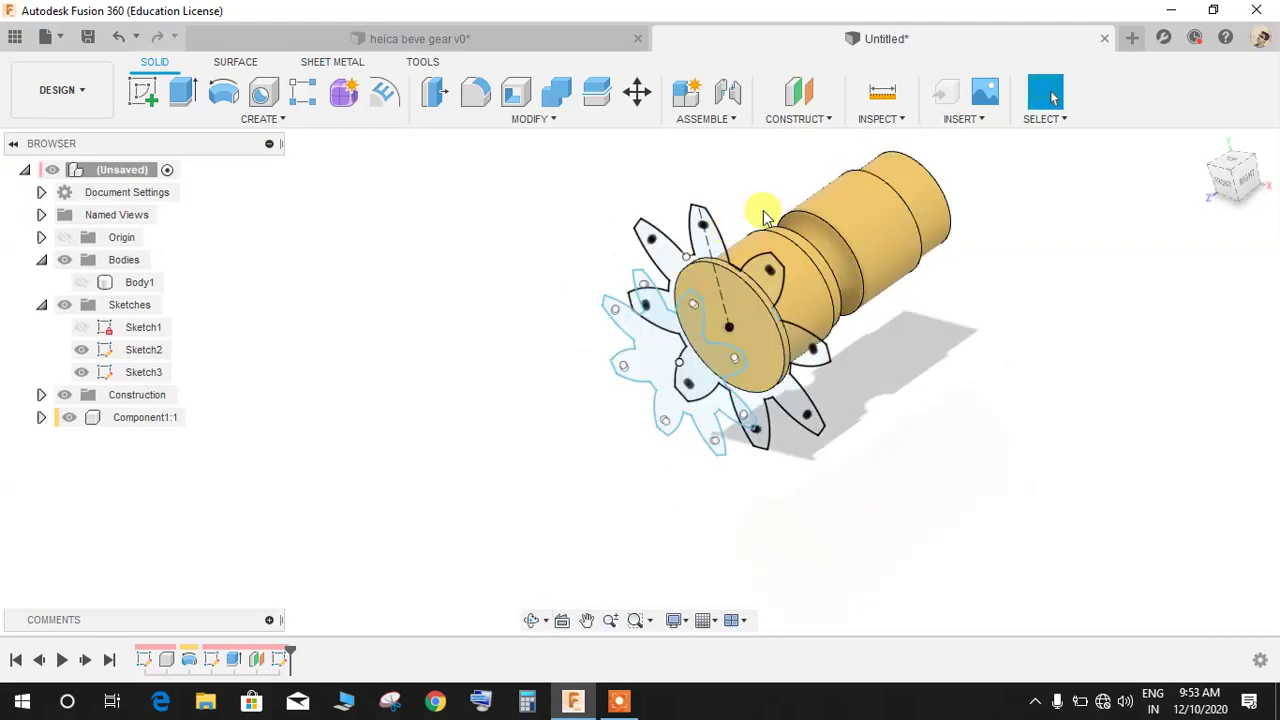
# Try to create a construction plane offset 90 mm outward from the circular profile of Sketch2
pyautogui.click(798, 93)
pyautogui.moveTo(827, 198)
pyautogui.keyDown('shift'); pyautogui.mouseDown(button='middle')
pyautogui.moveTo(914, 508)
pyautogui.moveTo(885, 470)
pyautogui.moveTo(680, 386)
pyautogui.mouseUp(button='middle'); pyautogui.keyUp('shift')
pyautogui.click(656, 327)
pyautogui.moveTo(595, 280); pyautogui.dragTo(443, 394)
pyautogui.scroll(-3, 871, 326)
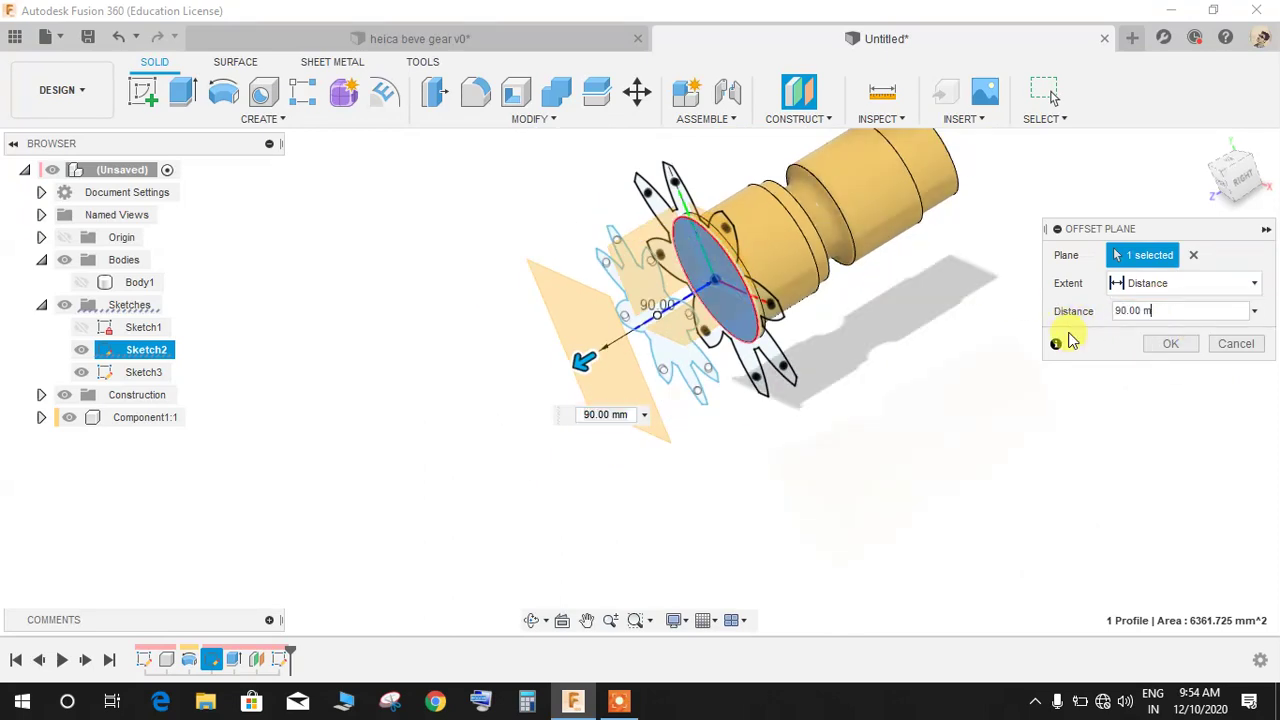
pyautogui.press('Return')
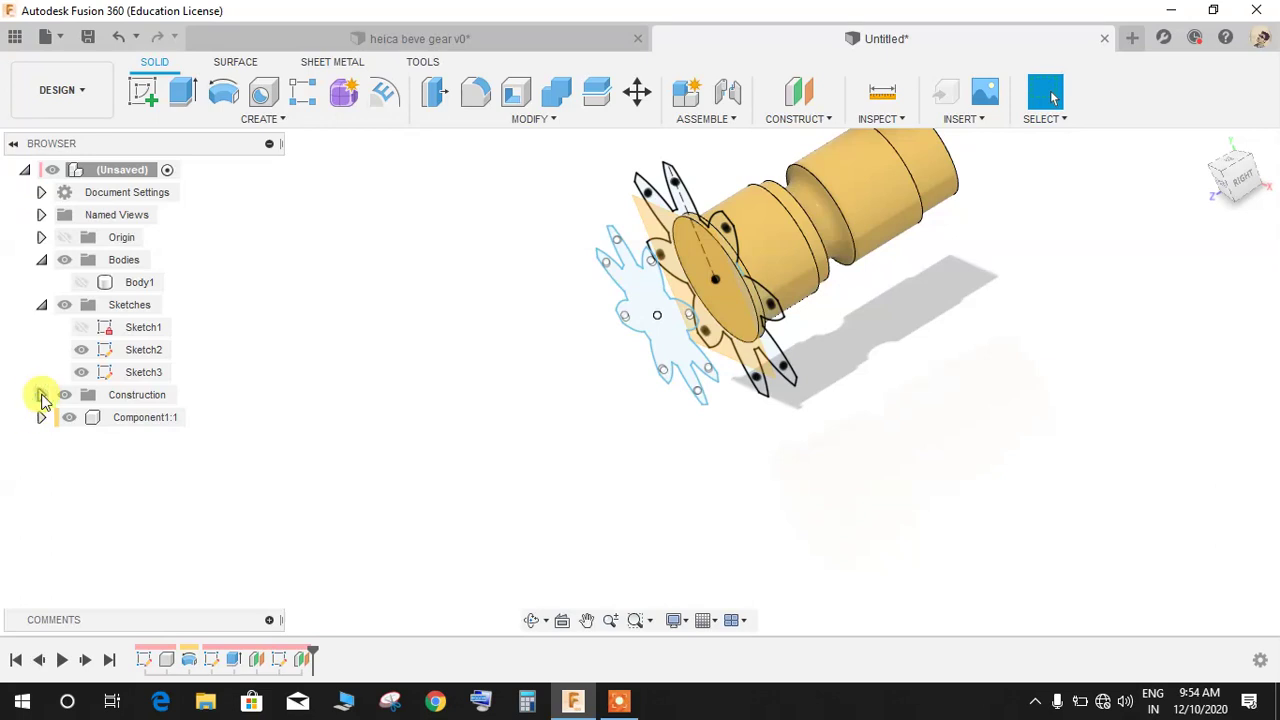
# Create another offset plane from Plane2 with a distance of 0 mm
pyautogui.click(41, 395)
pyautogui.click(148, 439)
pyautogui.rightClick(150, 437)
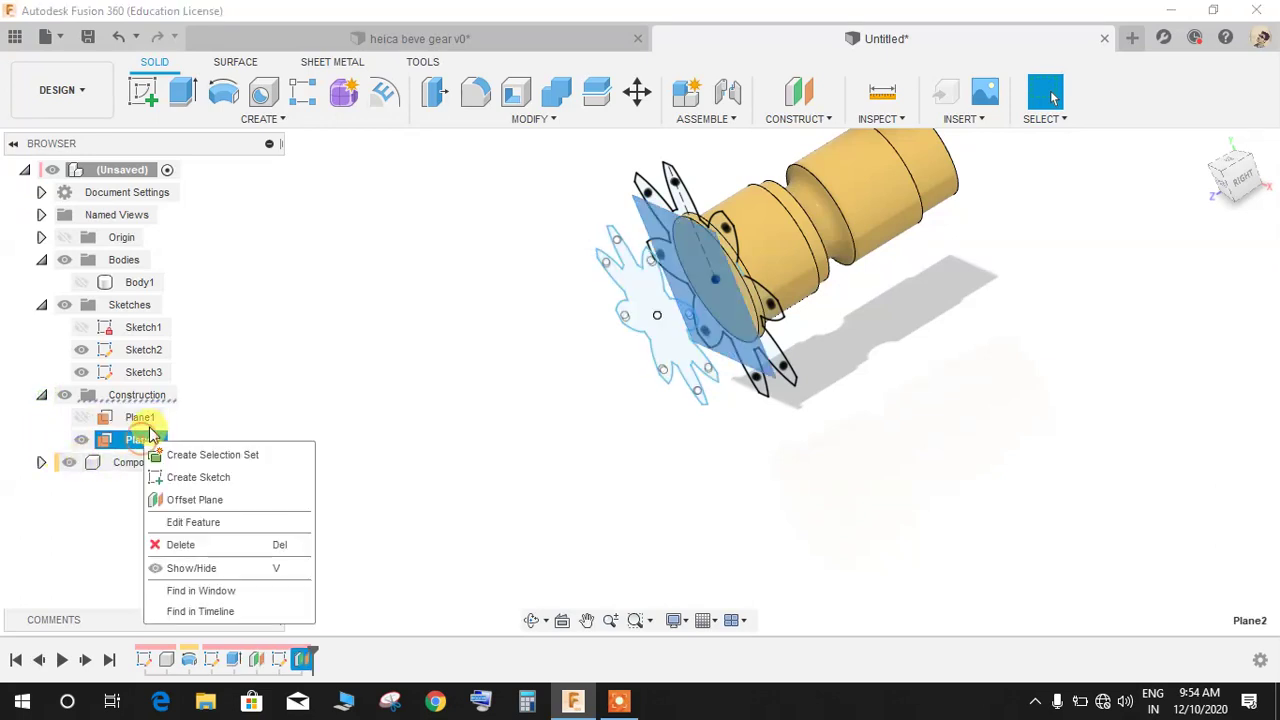
pyautogui.click(160, 499)
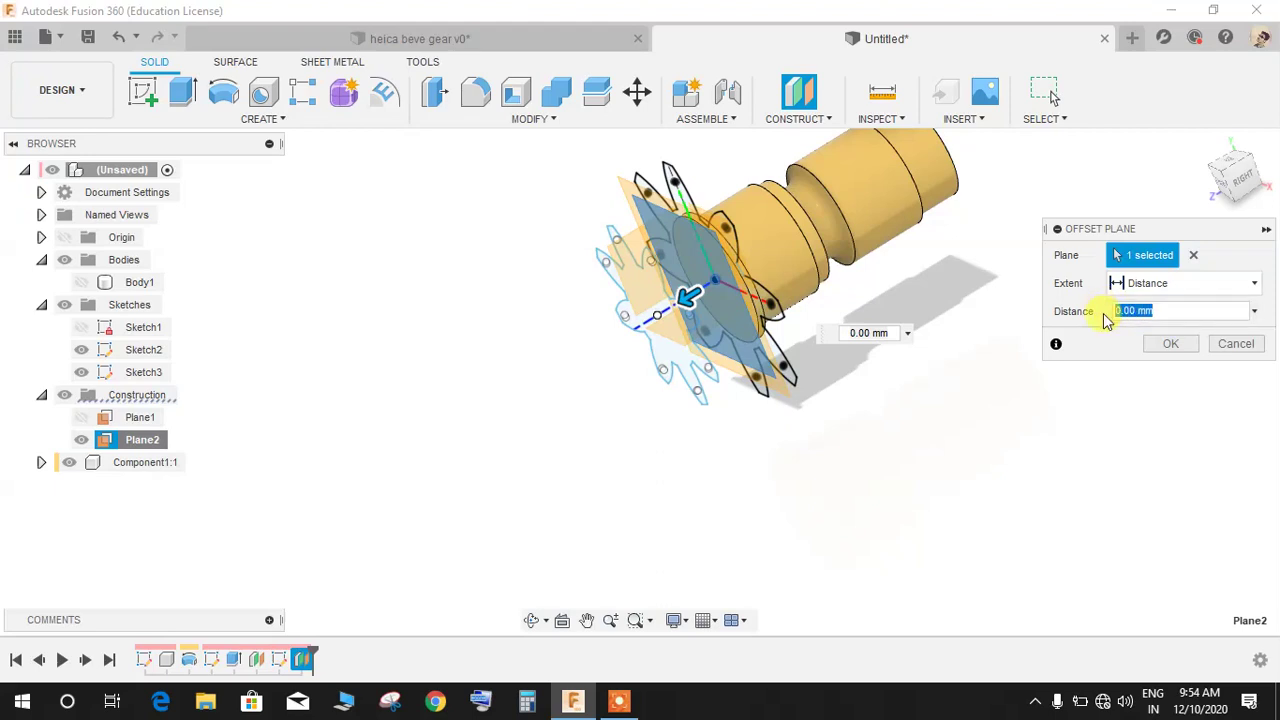
pyautogui.press('Return')
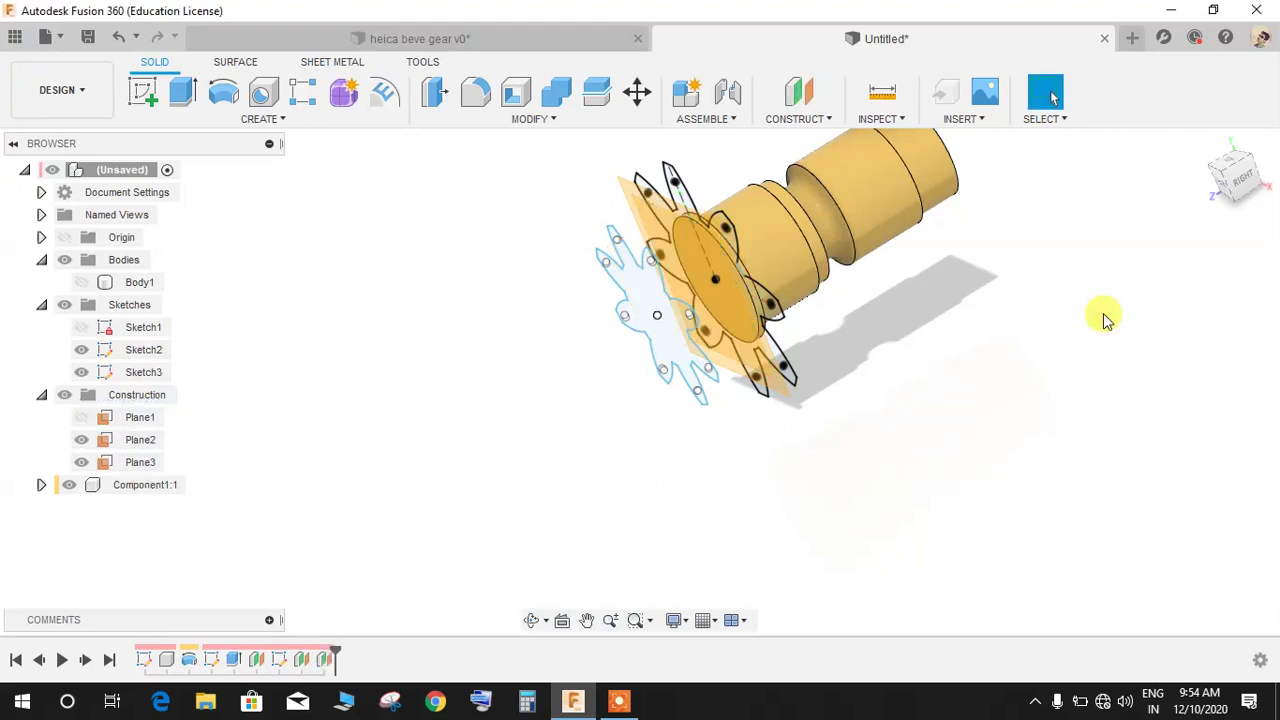
# Create an offset plane 95 mm outward from Plane3
pyautogui.rightClick(140, 460)
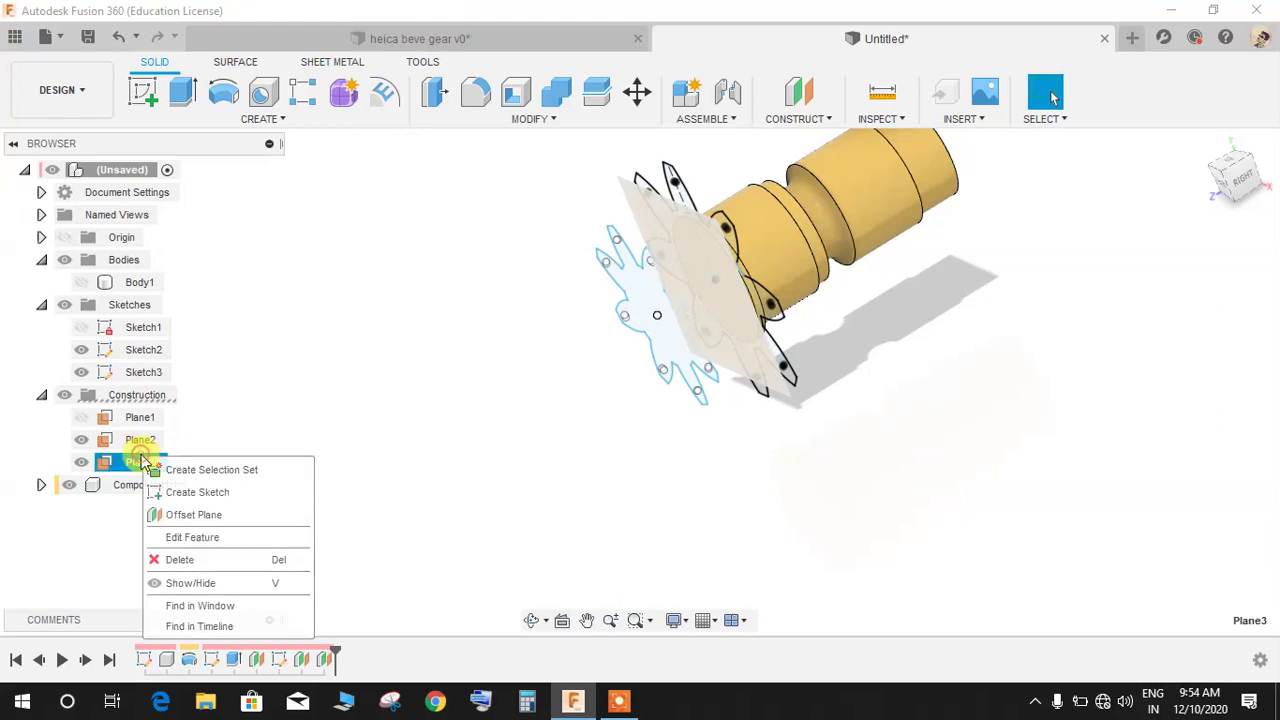
pyautogui.click(175, 514)
pyautogui.click(1155, 311)
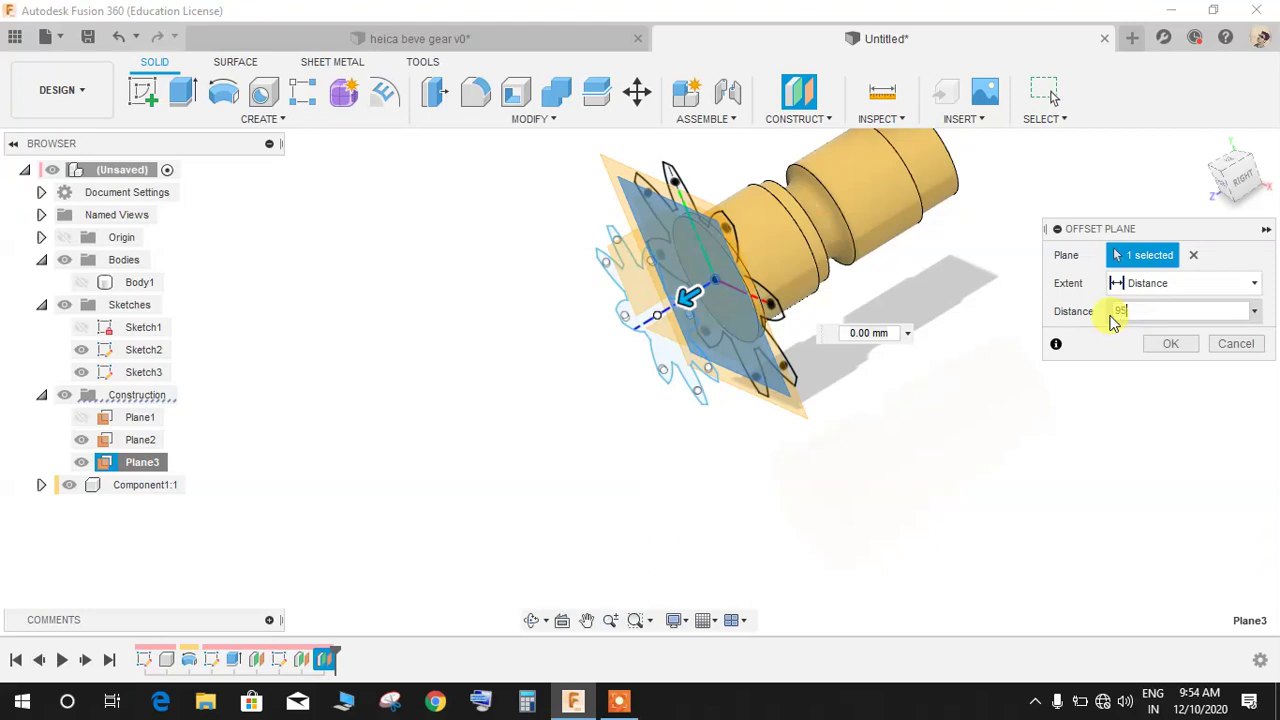
pyautogui.write('95')
pyautogui.press('Return')
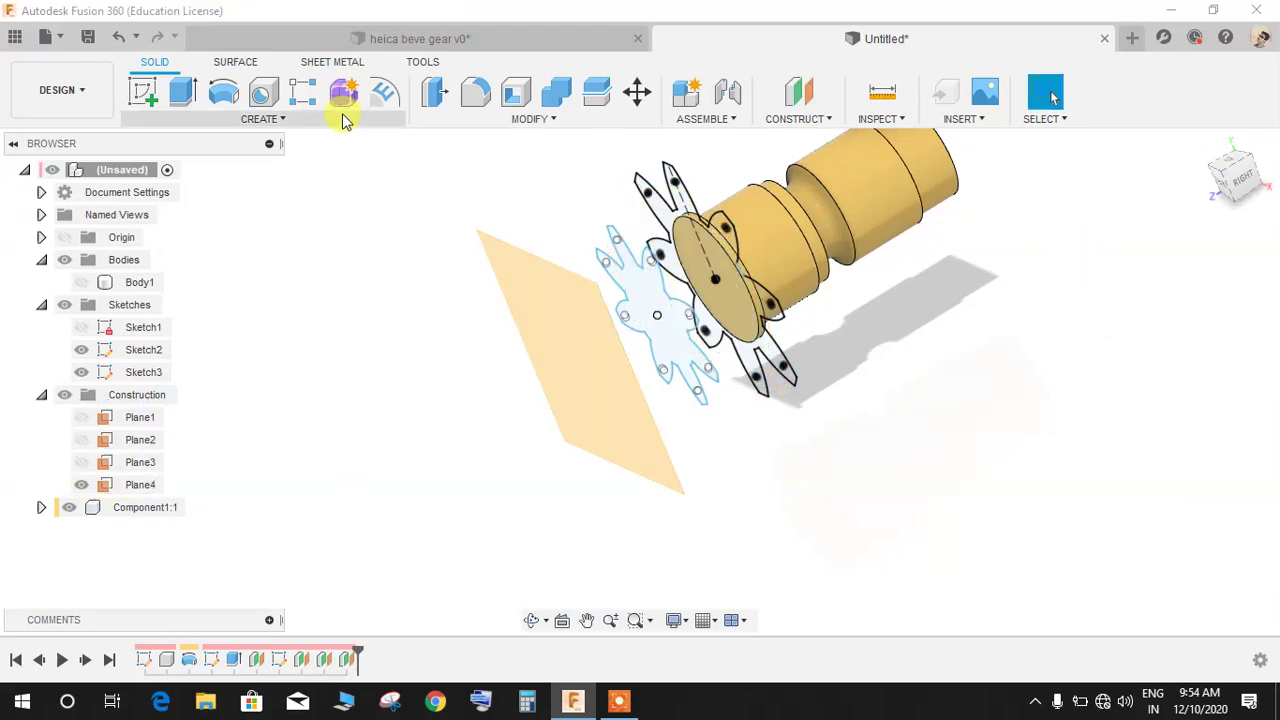
# Hide Sketch3 and create a new sketch on Plane4, the outermost offset plane
pyautogui.click(81, 350)
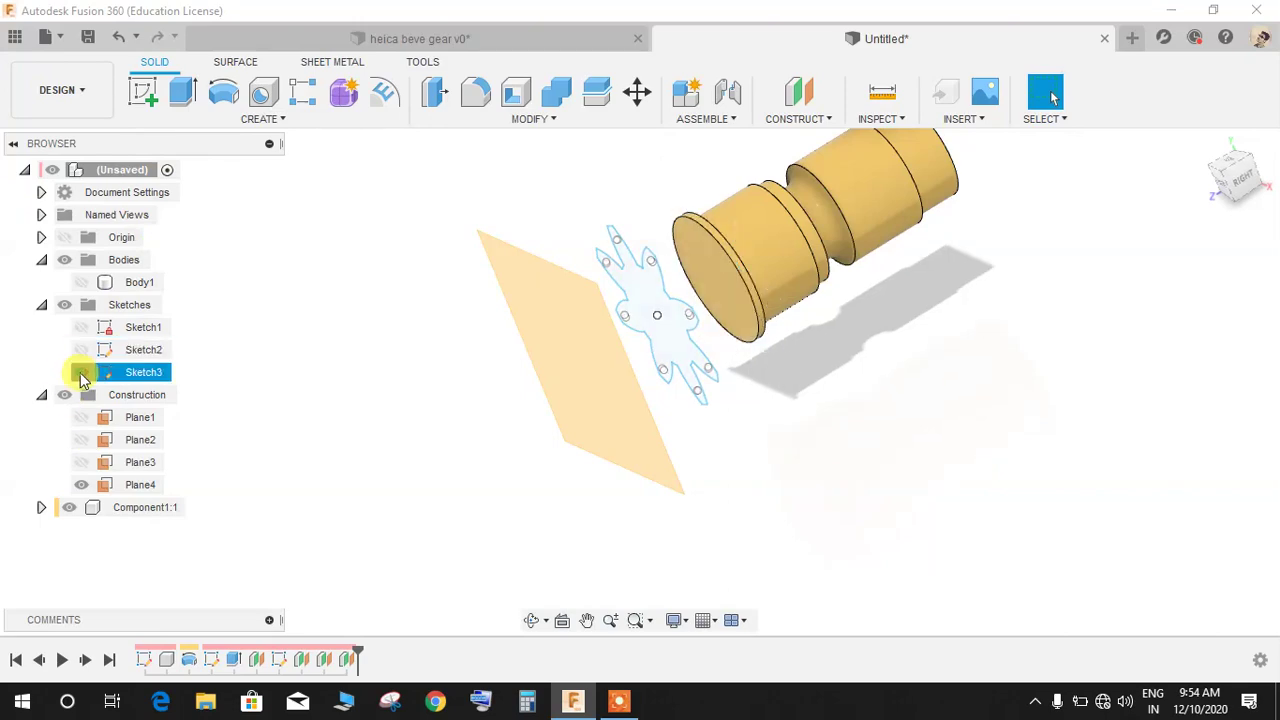
pyautogui.click(82, 350)
pyautogui.click(143, 92)
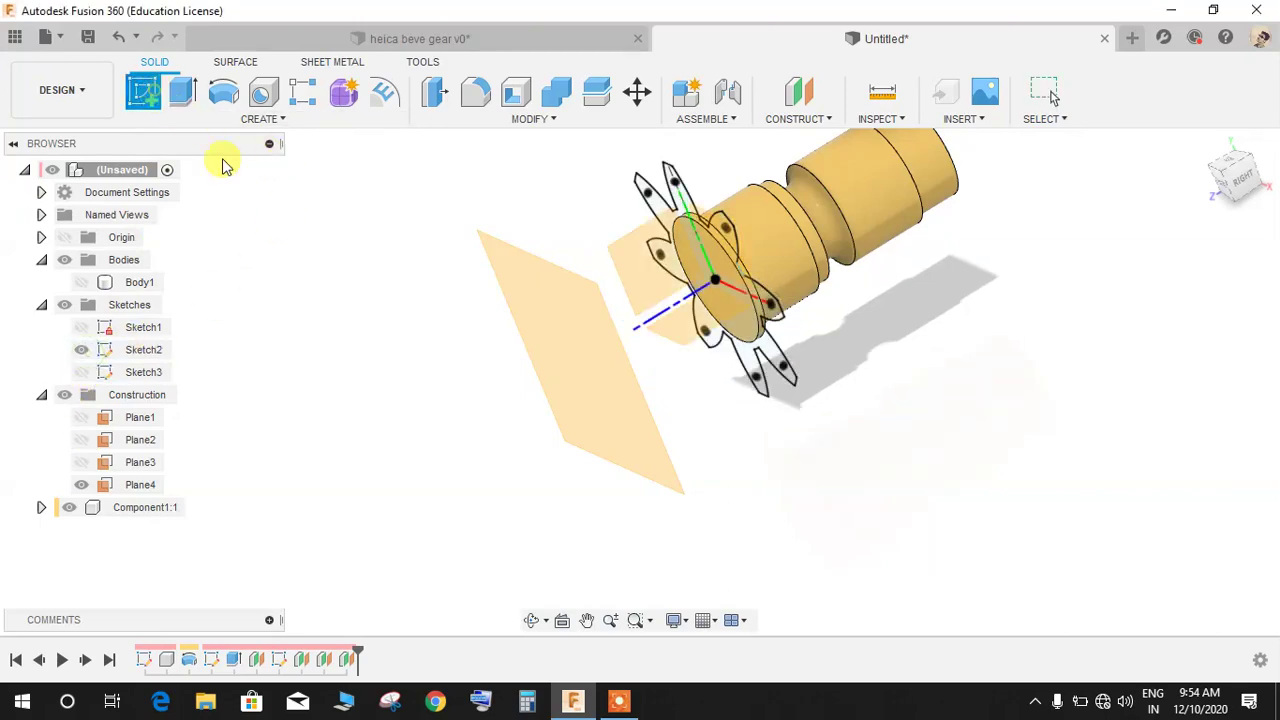
pyautogui.click(543, 337)
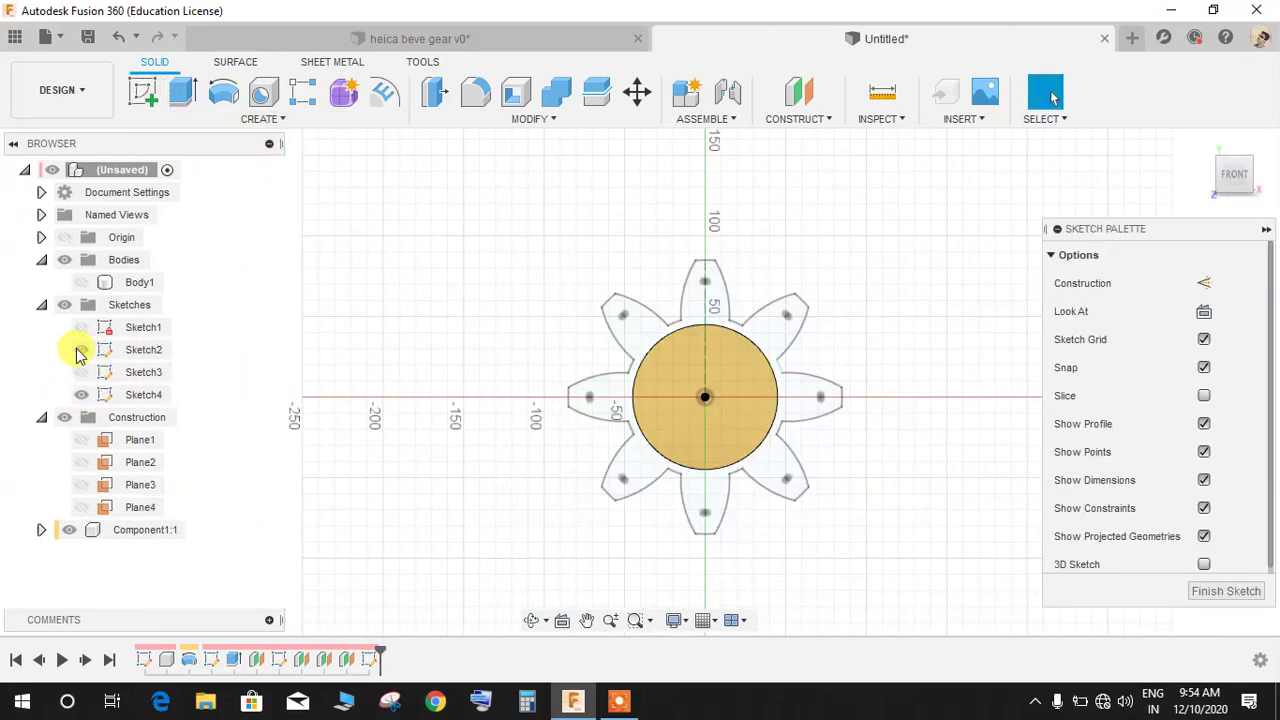
# Hide Sketch2 and Component1 and show Body1, leaving the gear body's face free for projection
pyautogui.click(81, 350)
pyautogui.click(81, 282)
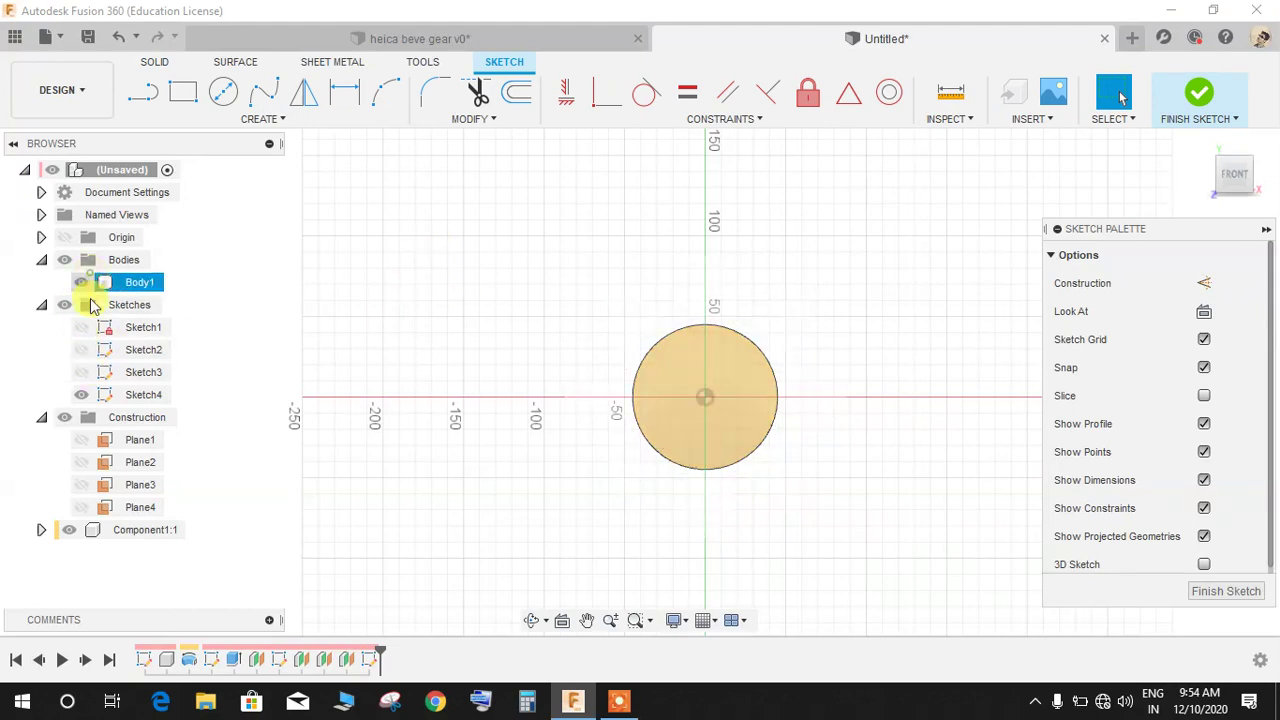
pyautogui.click(69, 529)
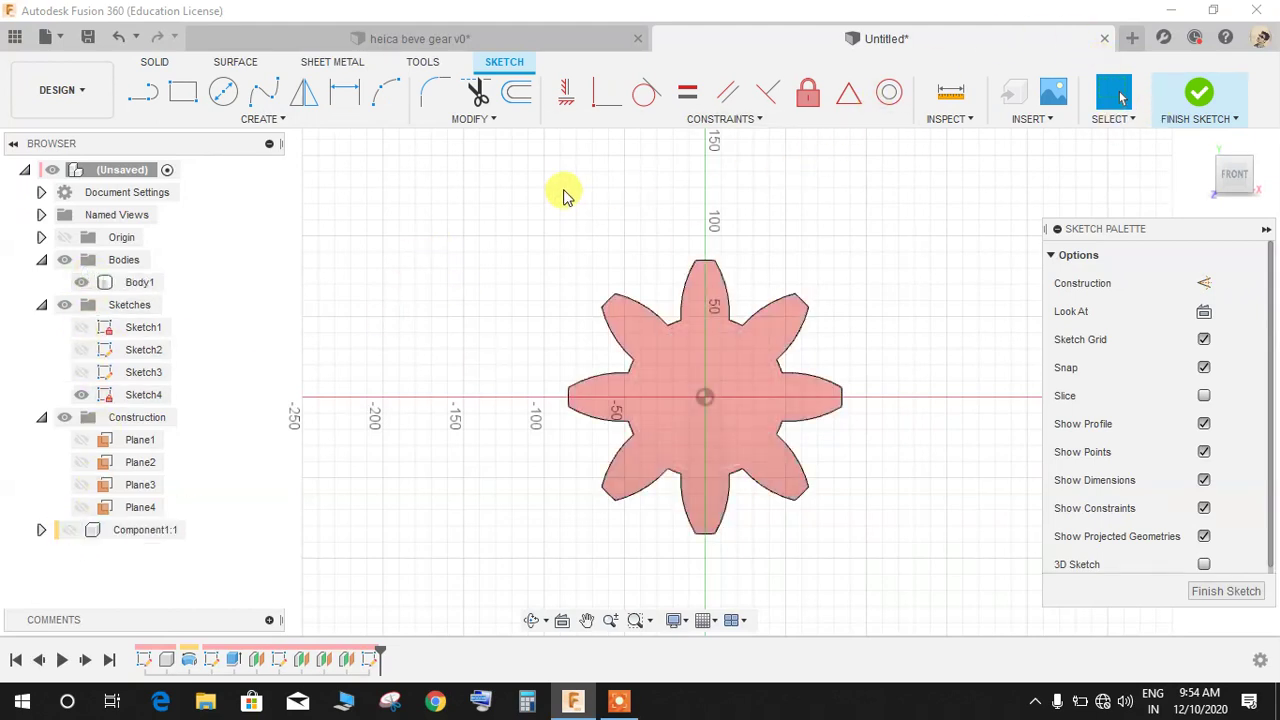
# Project the face of Body1 into the new sketch without a projection link, and hide the Bodies folder
pyautogui.press('p')
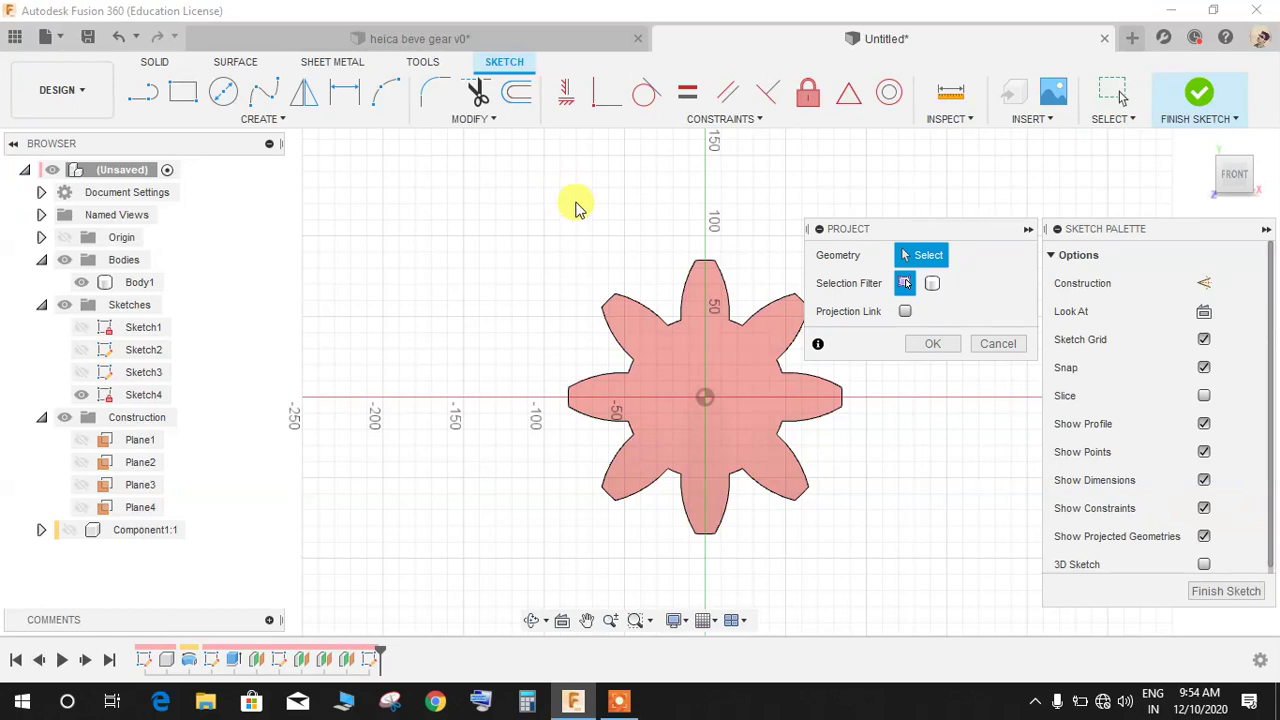
pyautogui.click(677, 342)
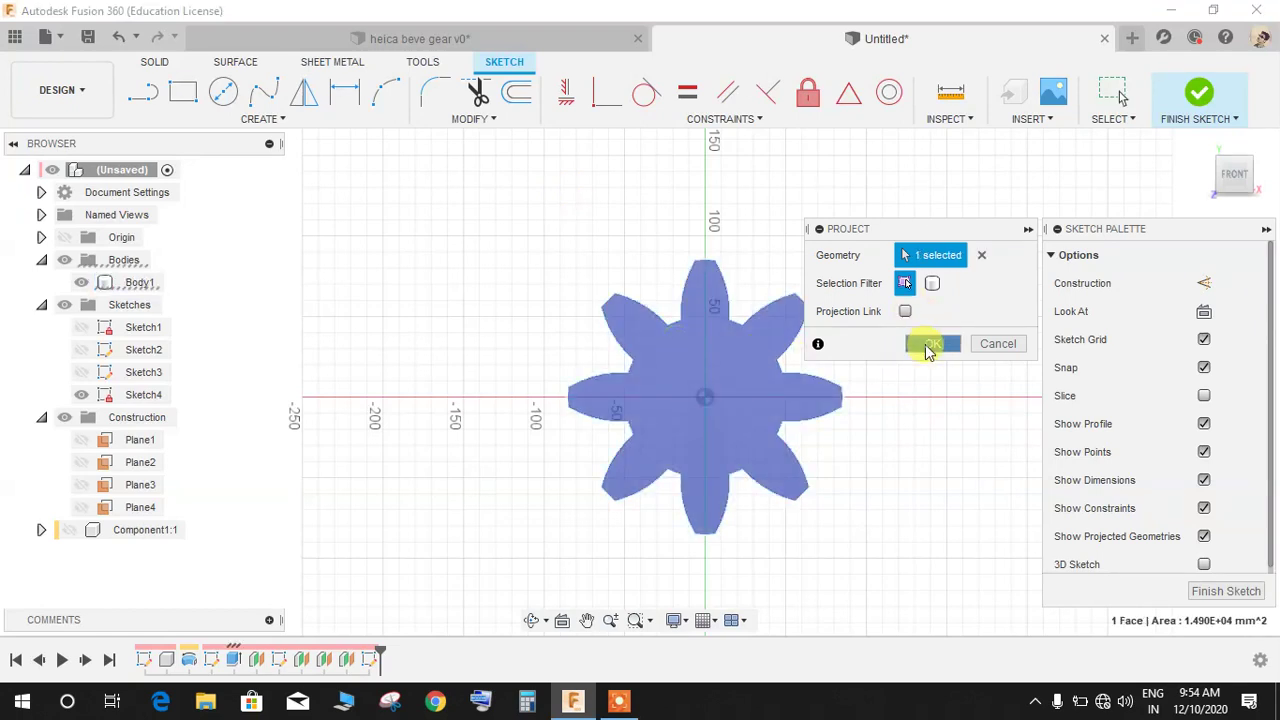
pyautogui.click(928, 344)
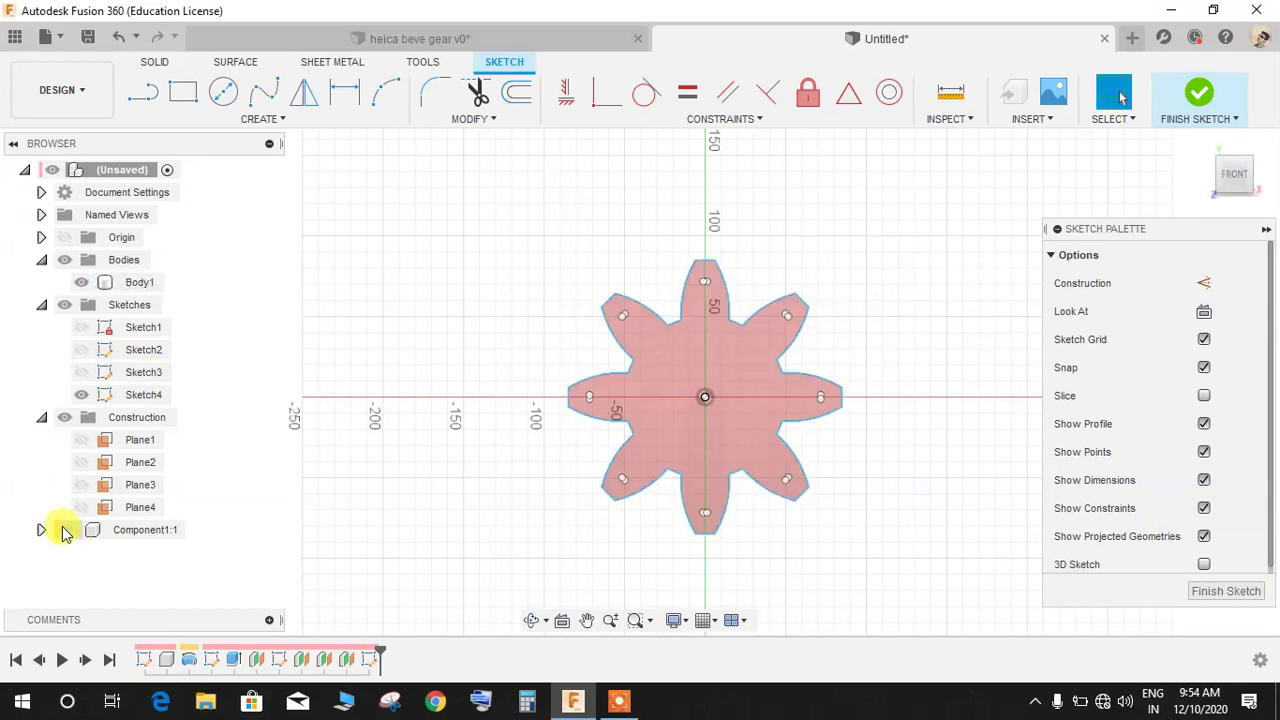
pyautogui.click(66, 260)
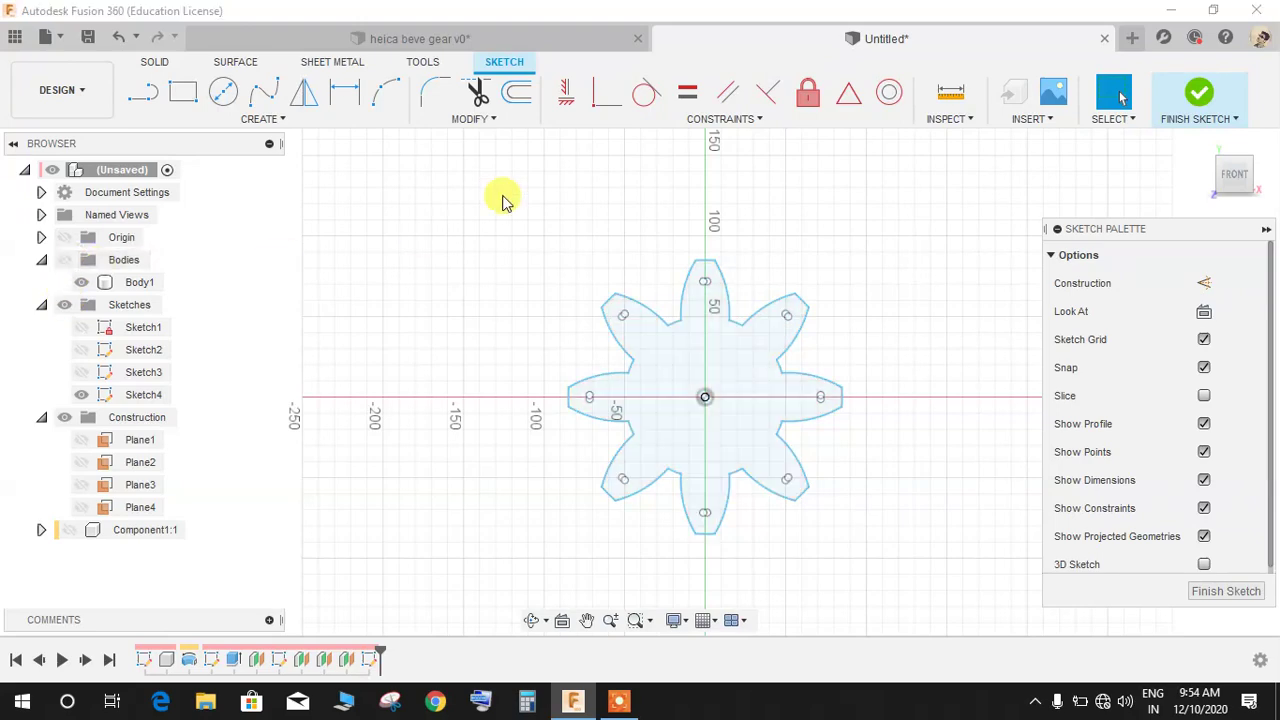
# Rotate all of the projected gear profile in Sketch4 by 30 degrees about the sketch origin
pyautogui.click(487, 120)
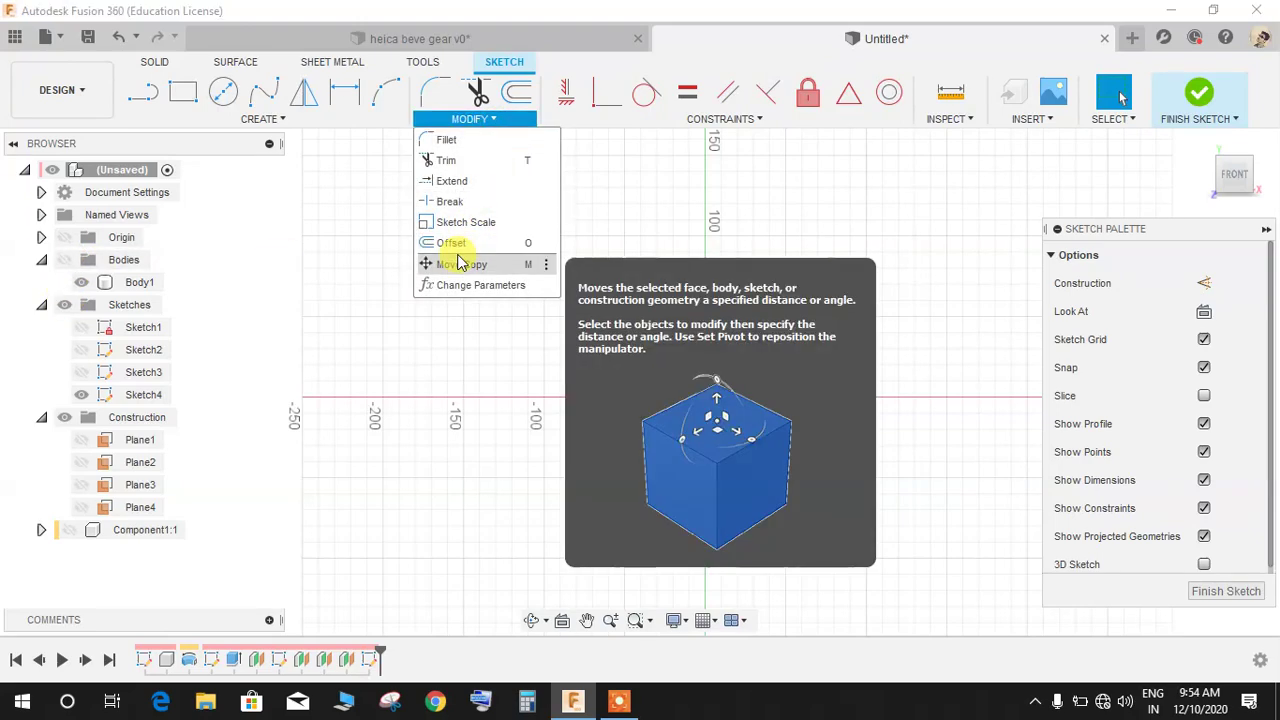
pyautogui.click(461, 259)
pyautogui.moveTo(450, 210); pyautogui.dragTo(897, 602)
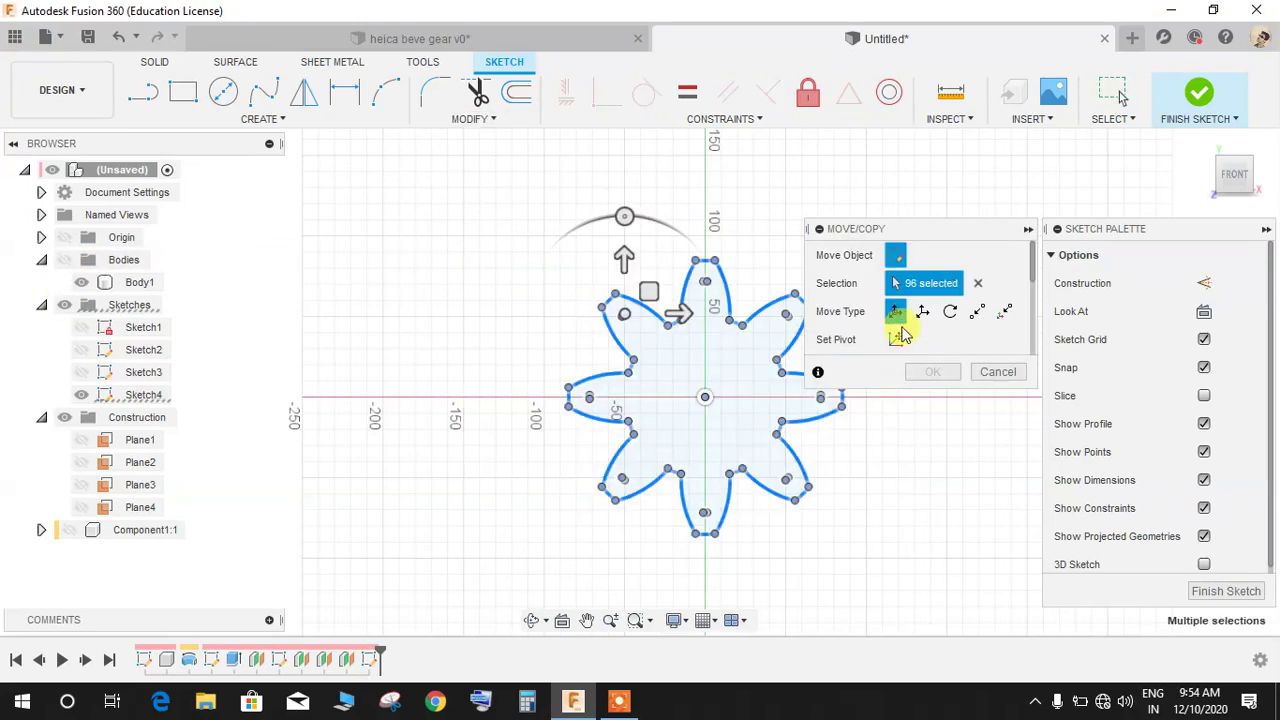
pyautogui.click(895, 340)
pyautogui.click(704, 398)
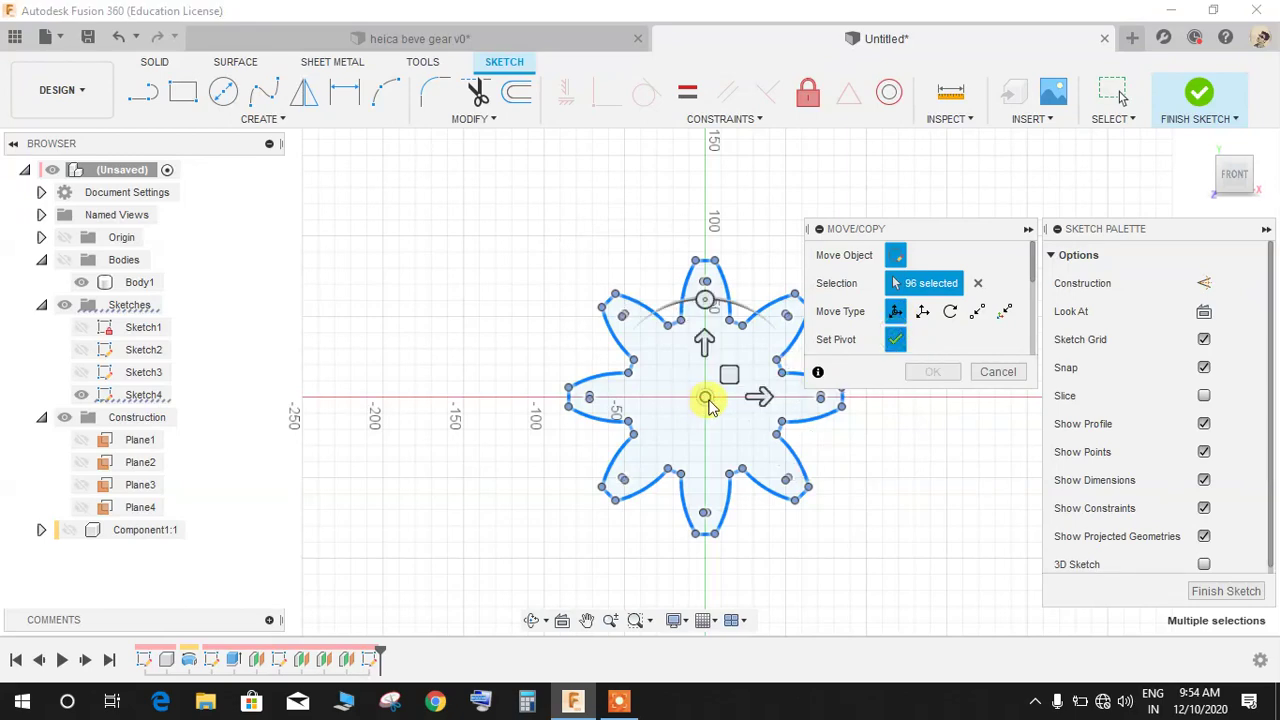
pyautogui.click(897, 342)
pyautogui.moveTo(700, 289); pyautogui.dragTo(687, 300)
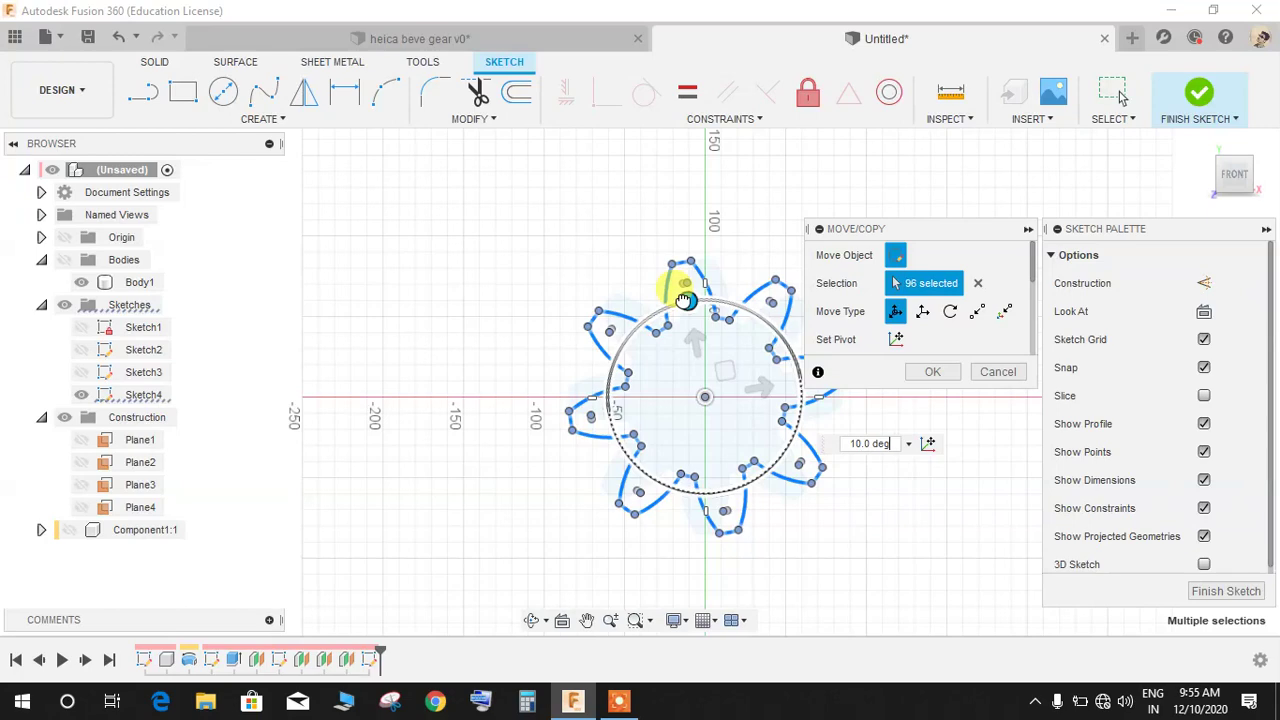
pyautogui.moveTo(684, 300)
pyautogui.mouseDown()
pyautogui.moveTo(664, 298)
pyautogui.moveTo(660, 330)
pyautogui.moveTo(655, 312)
pyautogui.mouseUp()
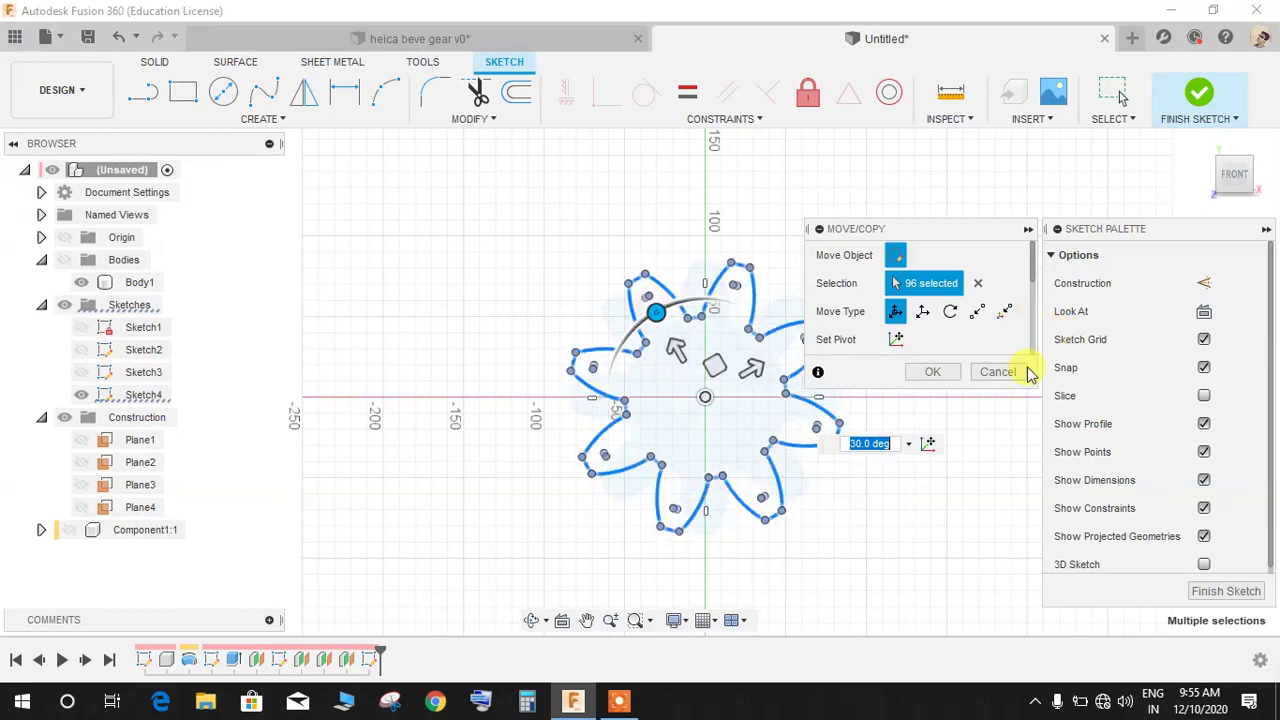
pyautogui.click(930, 372)
# Scale the rotated gear profile by a factor of 0.5 about the sketch origin and finish the sketch
pyautogui.click(503, 124)
pyautogui.click(468, 222)
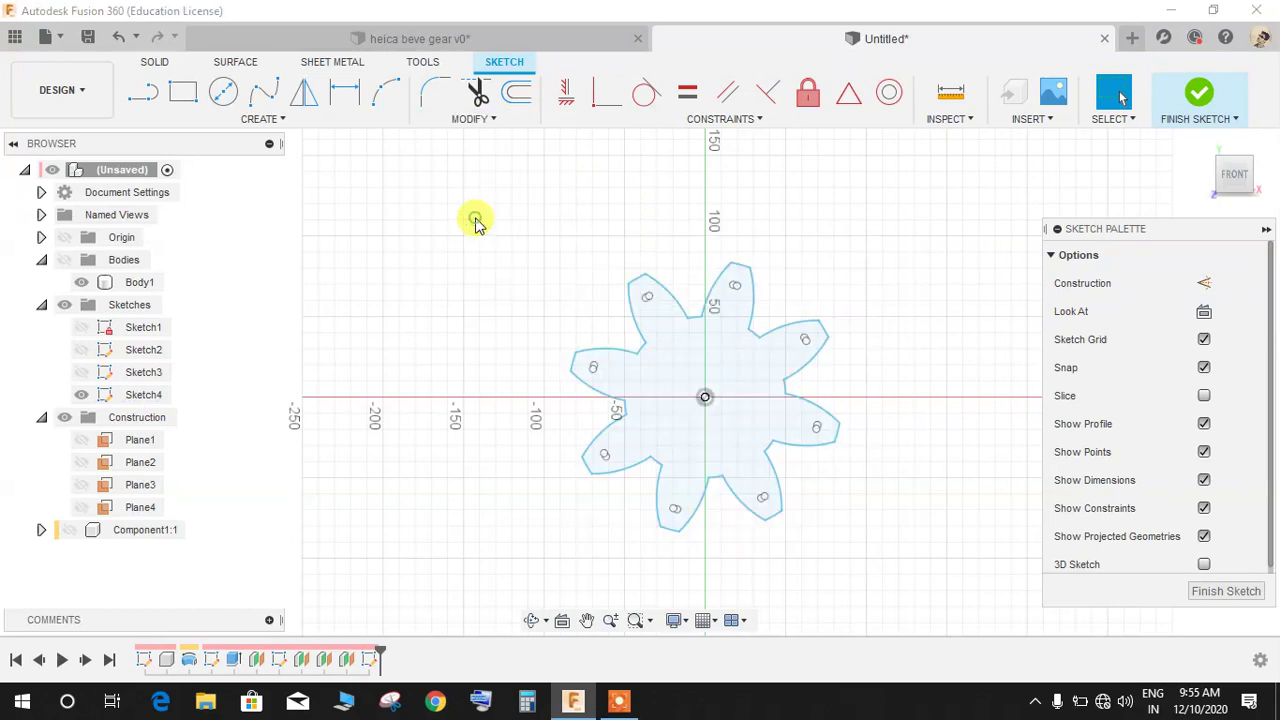
pyautogui.moveTo(446, 194)
pyautogui.mouseDown()
pyautogui.moveTo(730, 413)
pyautogui.moveTo(894, 571)
pyautogui.mouseUp()
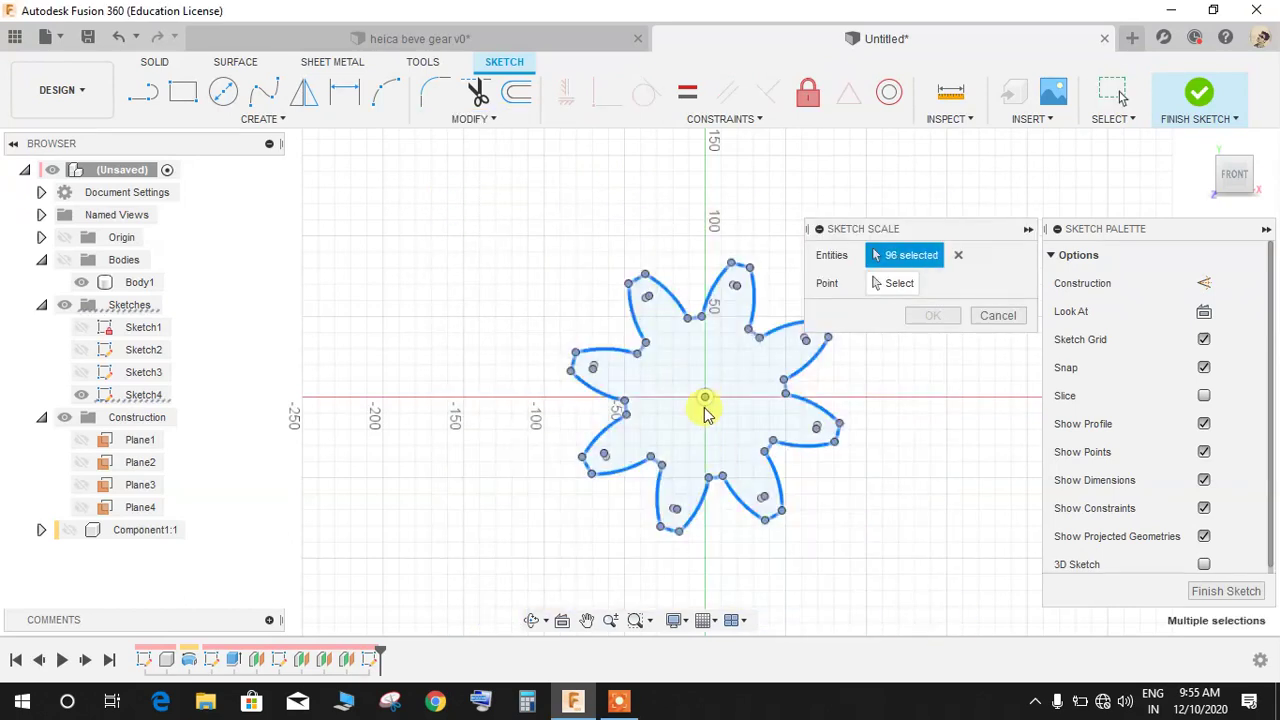
pyautogui.click(893, 285)
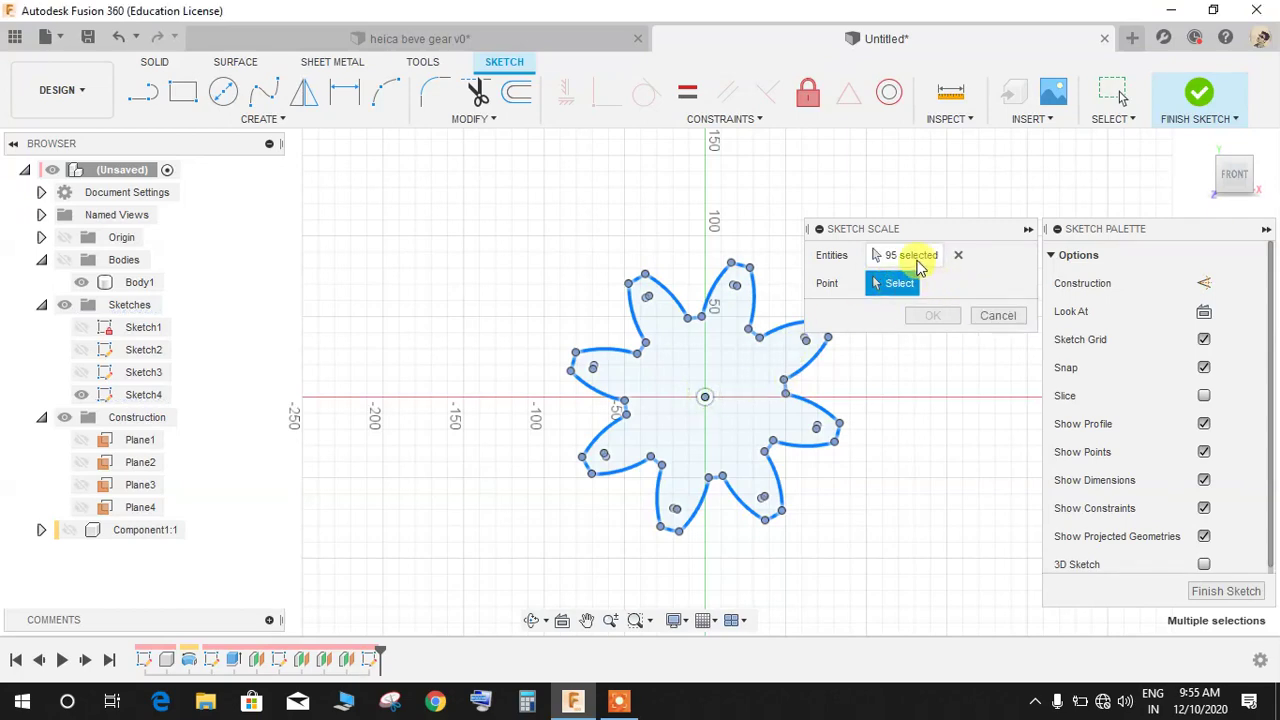
pyautogui.click(917, 259)
pyautogui.click(705, 400)
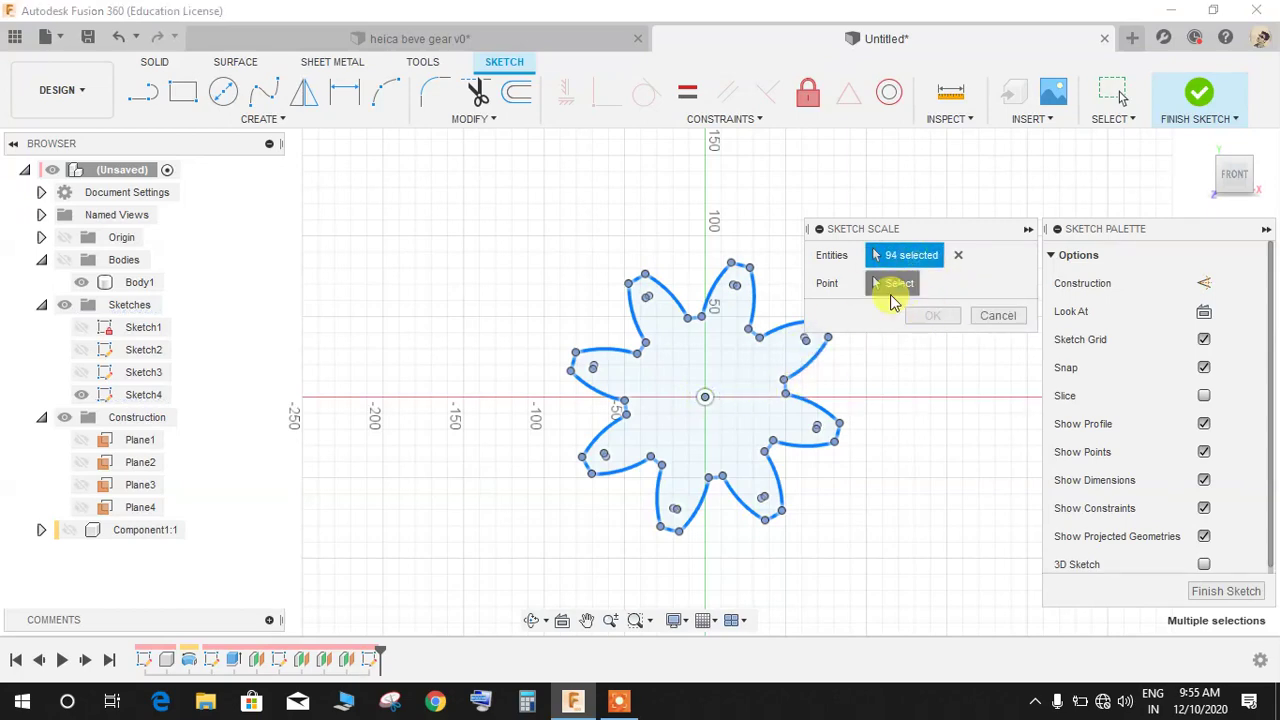
pyautogui.click(899, 286)
pyautogui.click(705, 400)
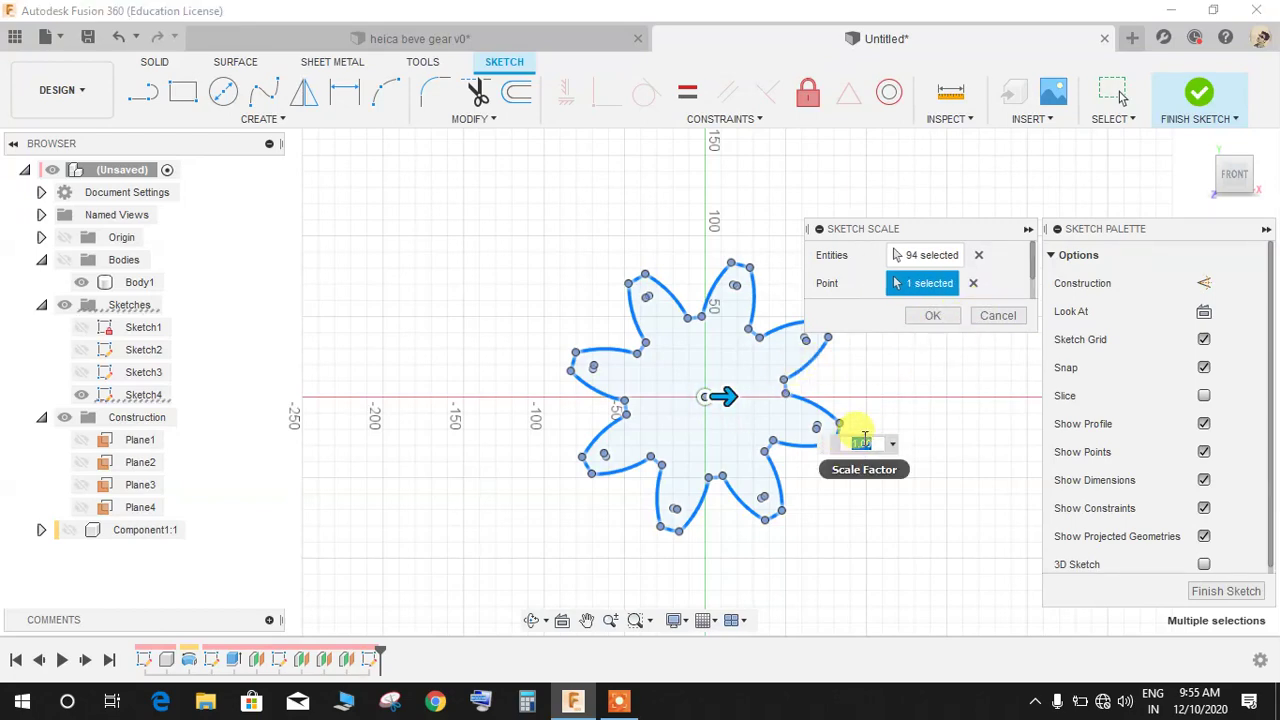
pyautogui.write('0.5')
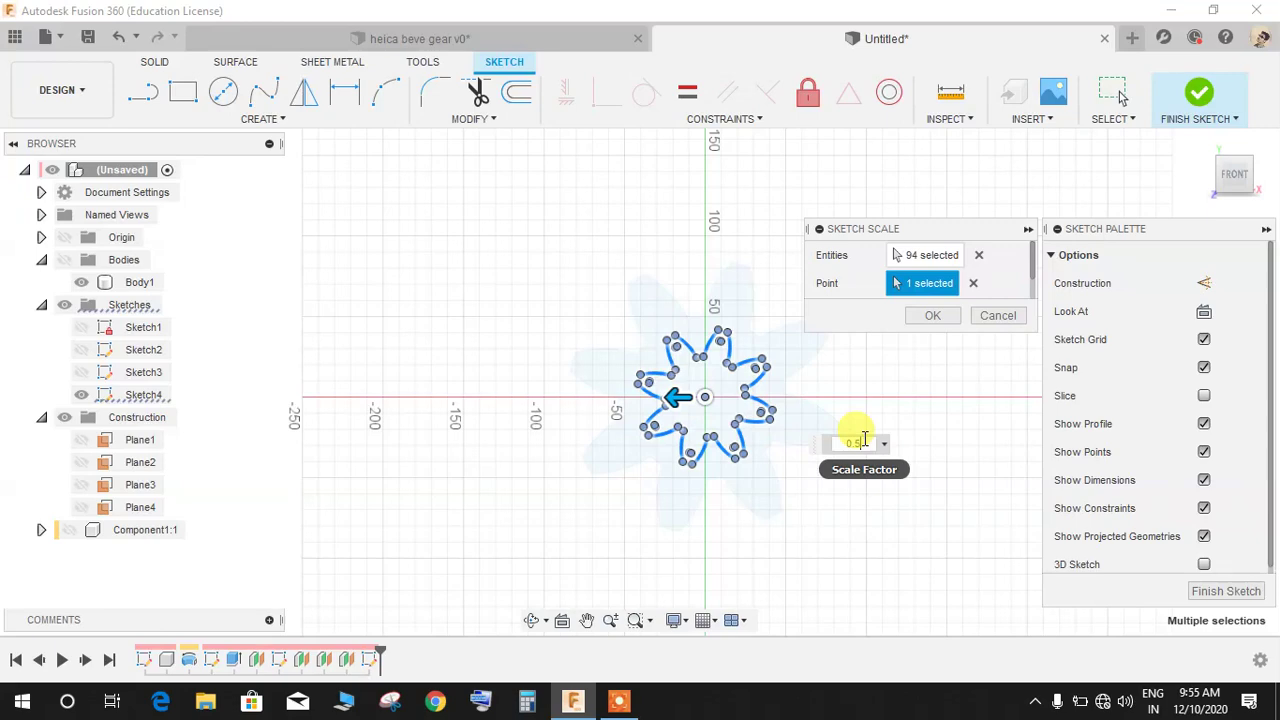
pyautogui.press('Return')
pyautogui.click(1195, 95)
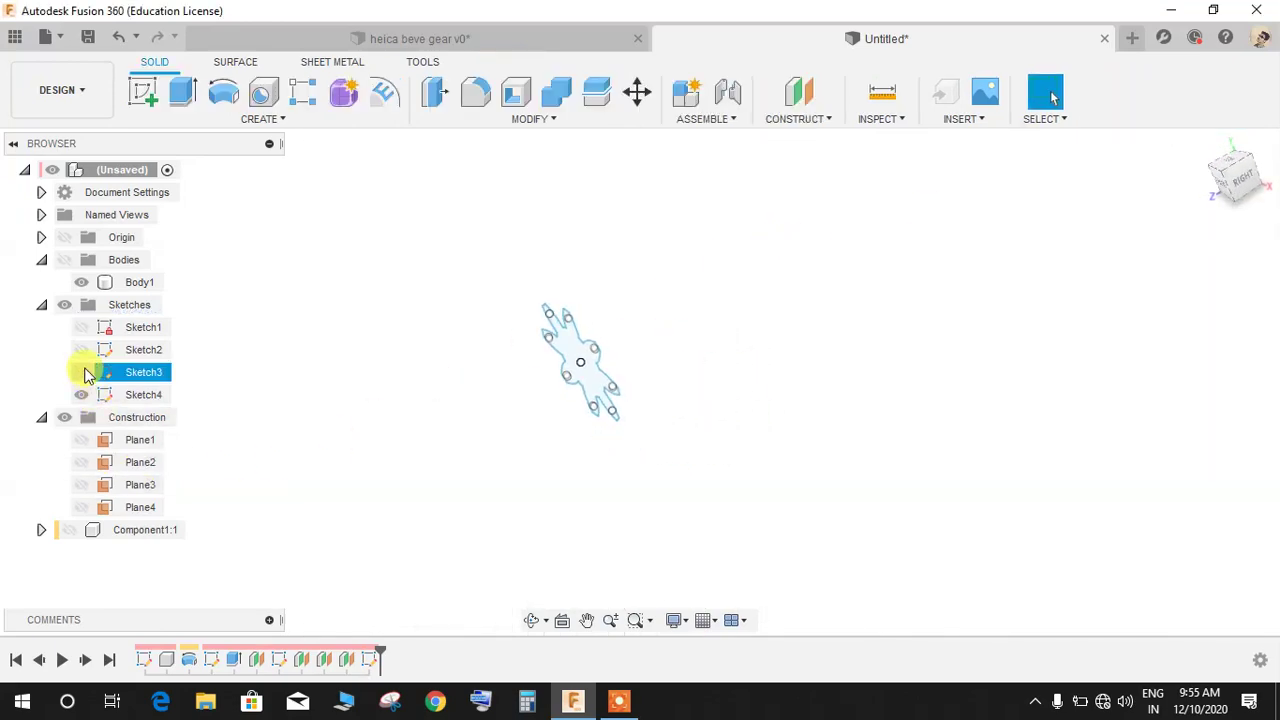
# Show Sketch3, Sketch2 and Component1 so that all three gear profiles and the shaft are available
pyautogui.click(81, 372)
pyautogui.click(81, 349)
pyautogui.moveTo(497, 441)
pyautogui.keyDown('shift'); pyautogui.mouseDown(button='middle')
pyautogui.moveTo(528, 414)
pyautogui.moveTo(520, 437)
pyautogui.mouseUp(button='middle'); pyautogui.keyUp('shift')
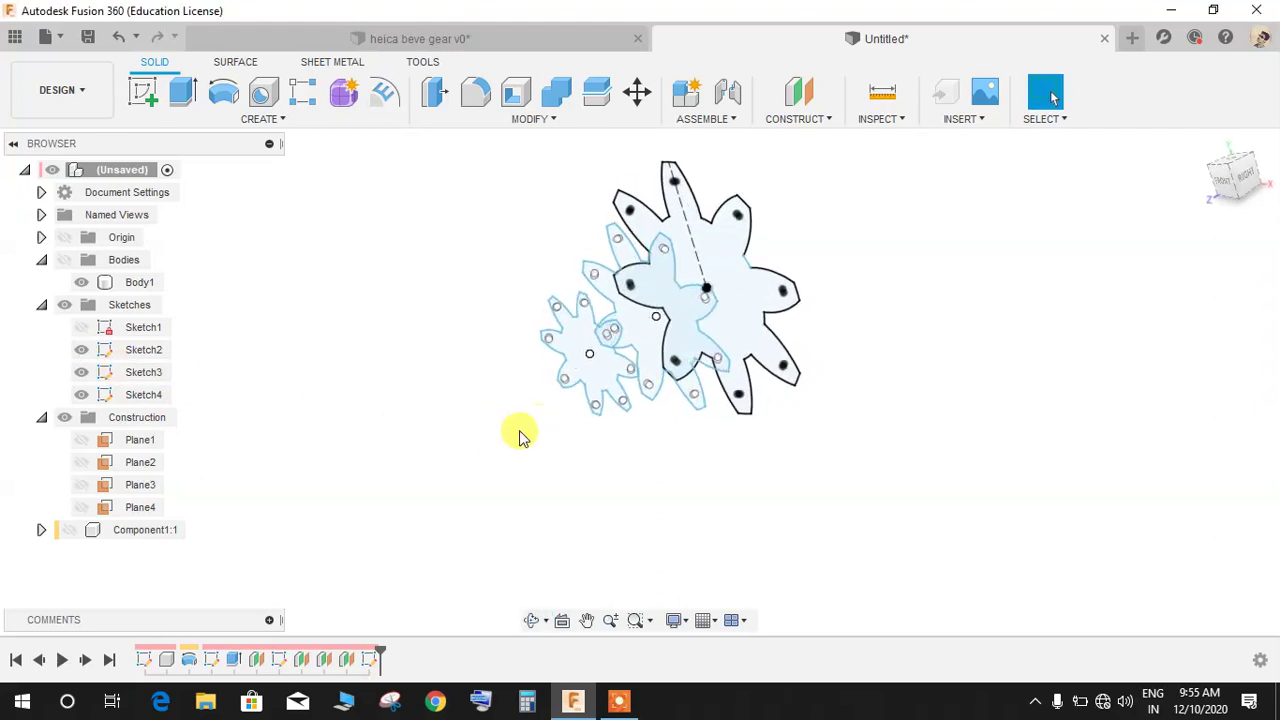
pyautogui.click(69, 529)
pyautogui.keyDown('shift'); pyautogui.moveTo(613, 422); pyautogui.dragTo(727, 200, button='middle'); pyautogui.keyUp('shift')
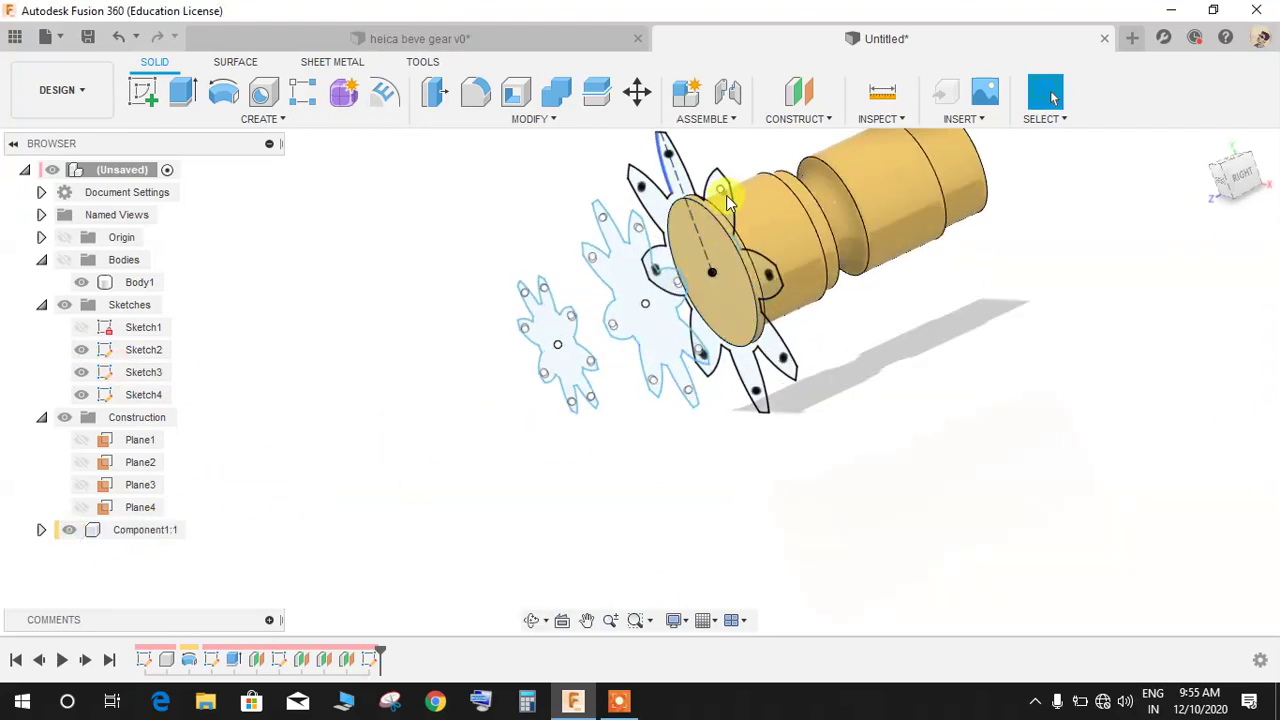
pyautogui.scroll(2, 725, 197)
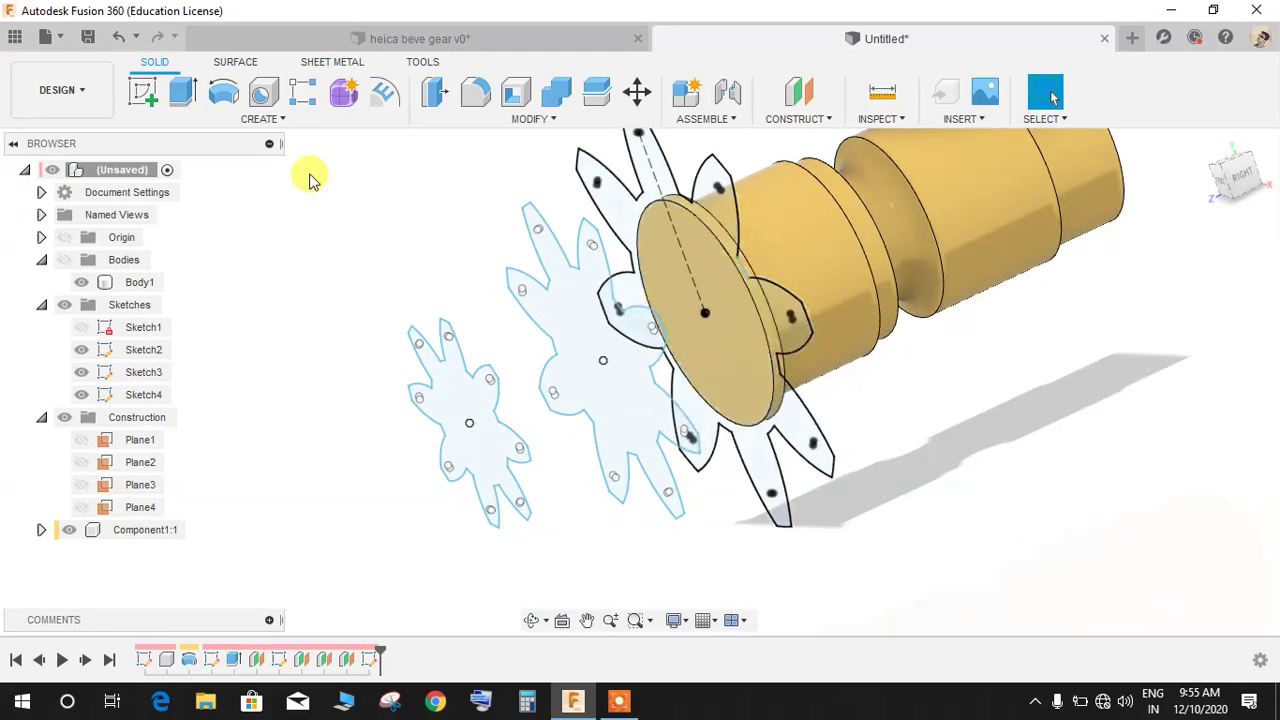
# Loft from both regions of Sketch2 through the gear profiles of Sketch3 and Sketch4, joining the result to the shaft
pyautogui.click(294, 119)
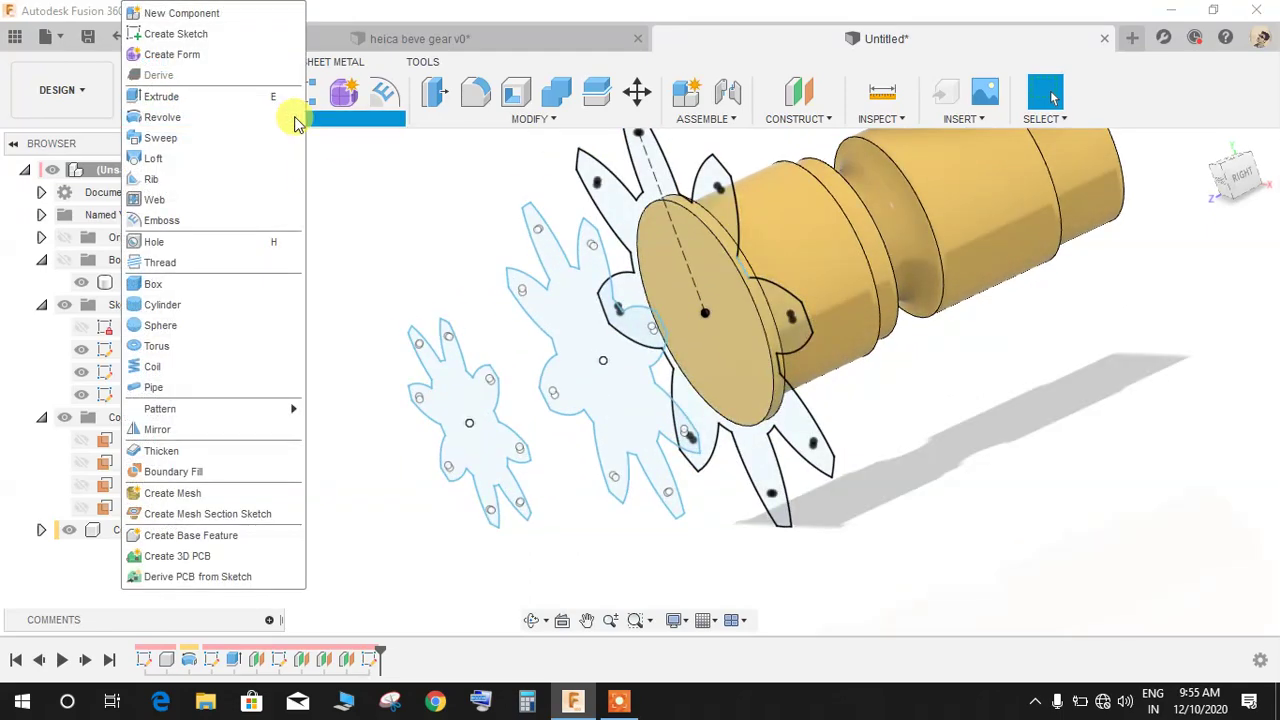
pyautogui.click(234, 160)
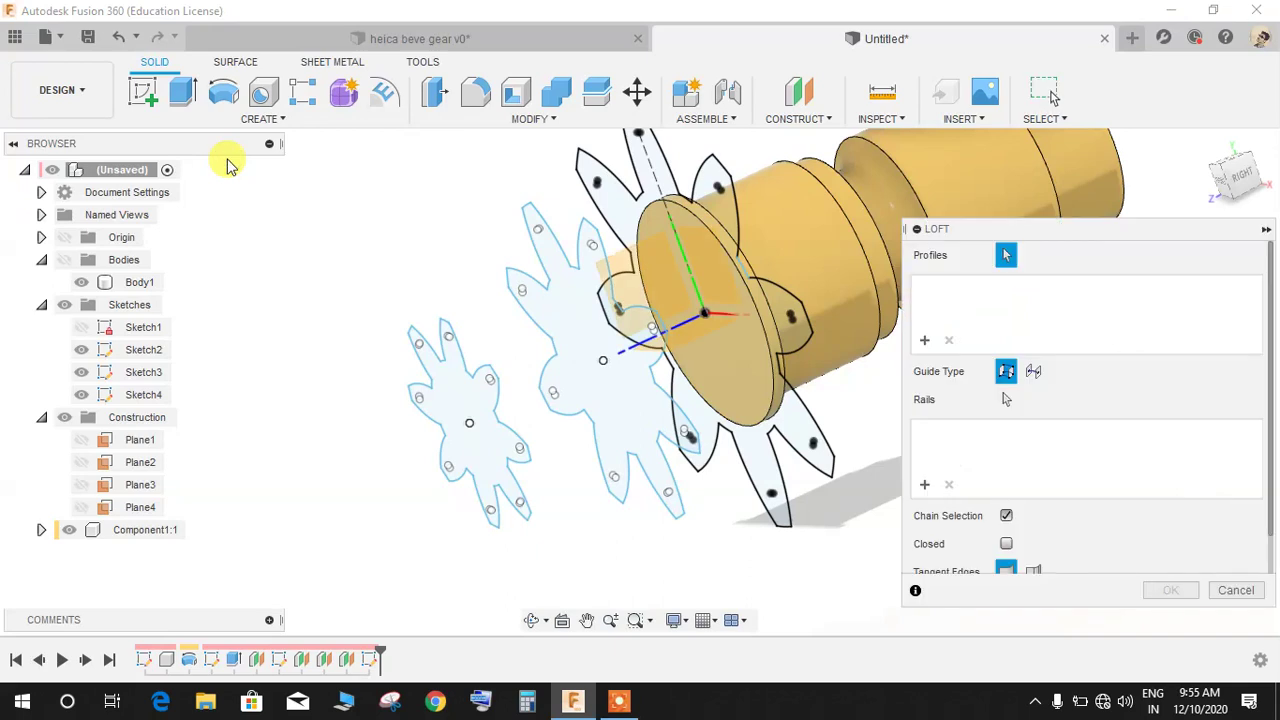
pyautogui.click(648, 218)
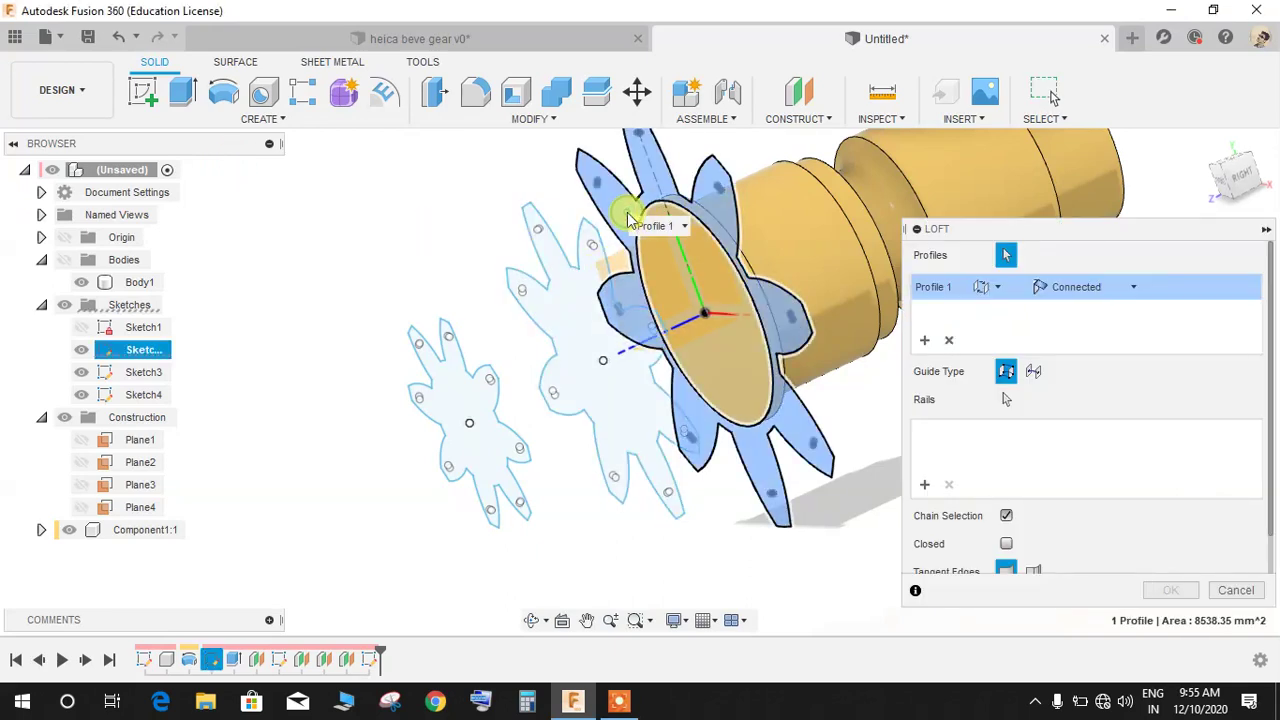
pyautogui.click(660, 215)
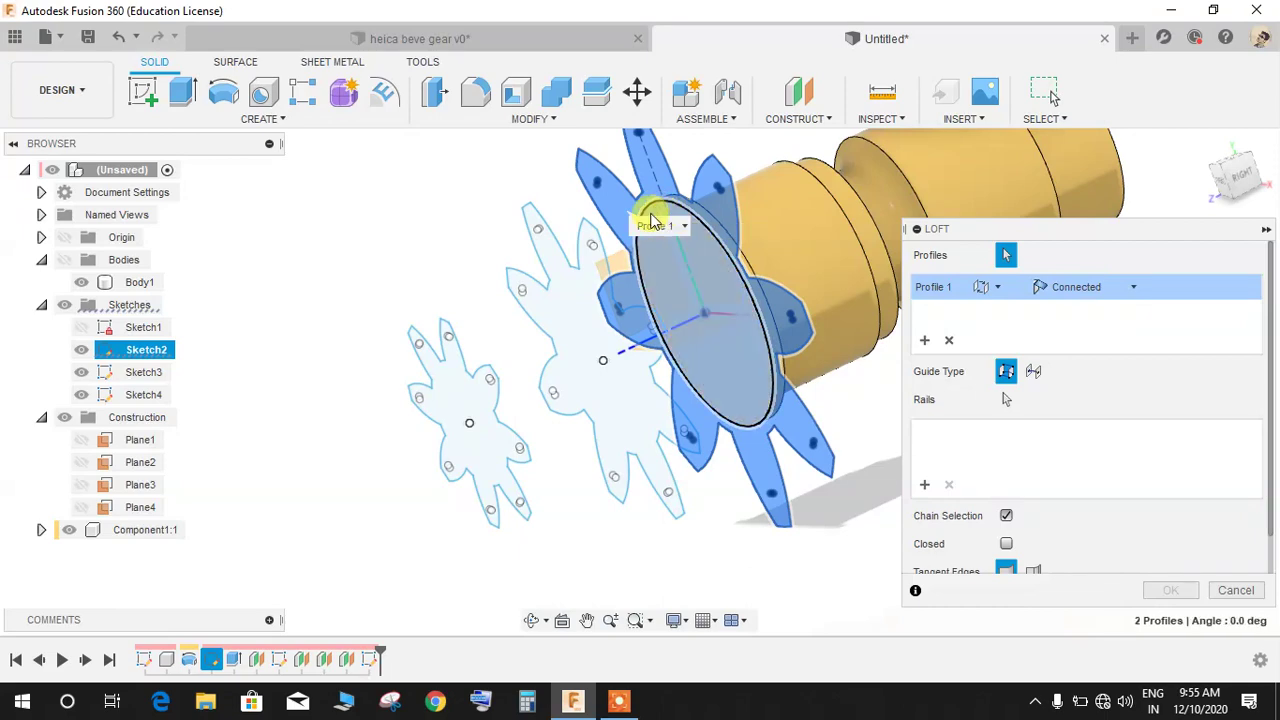
pyautogui.moveTo(557, 223)
pyautogui.keyDown('shift'); pyautogui.mouseDown(button='middle')
pyautogui.moveTo(694, 309)
pyautogui.moveTo(455, 253)
pyautogui.moveTo(531, 258)
pyautogui.moveTo(423, 217)
pyautogui.moveTo(598, 307)
pyautogui.mouseUp(button='middle'); pyautogui.keyUp('shift')
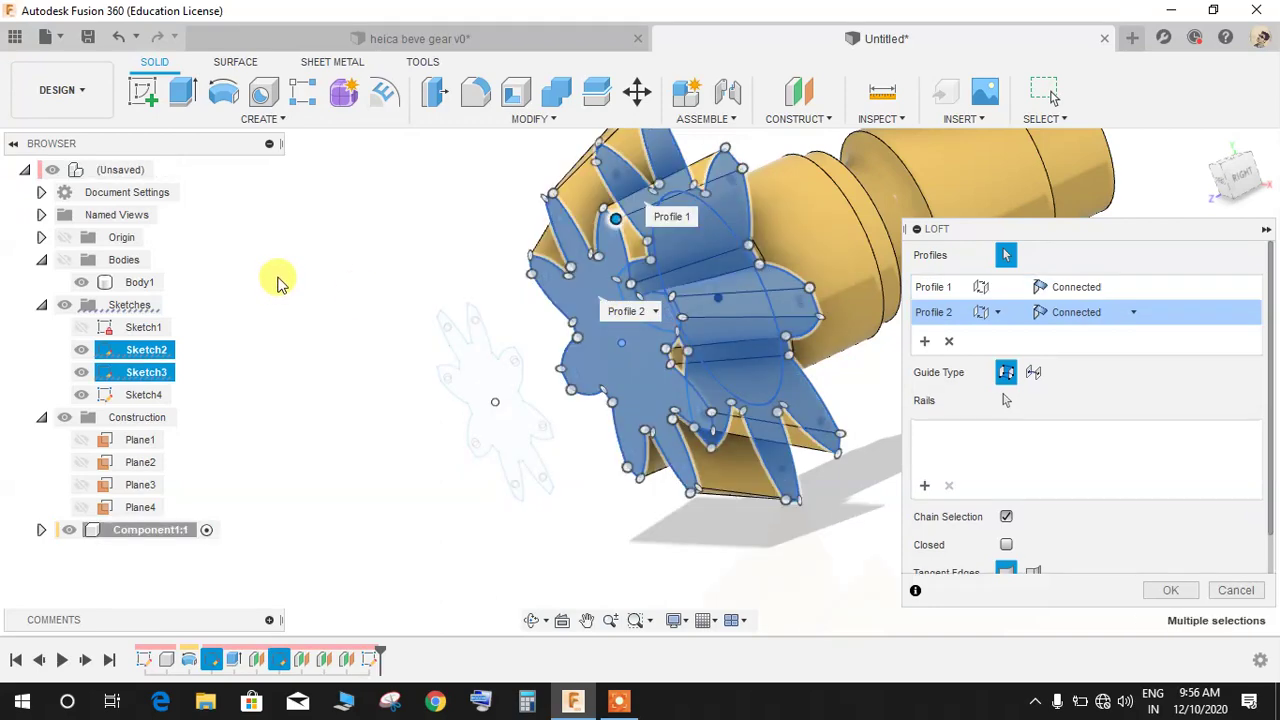
pyautogui.keyDown('shift'); pyautogui.moveTo(626, 289); pyautogui.dragTo(745, 470, button='middle'); pyautogui.keyUp('shift')
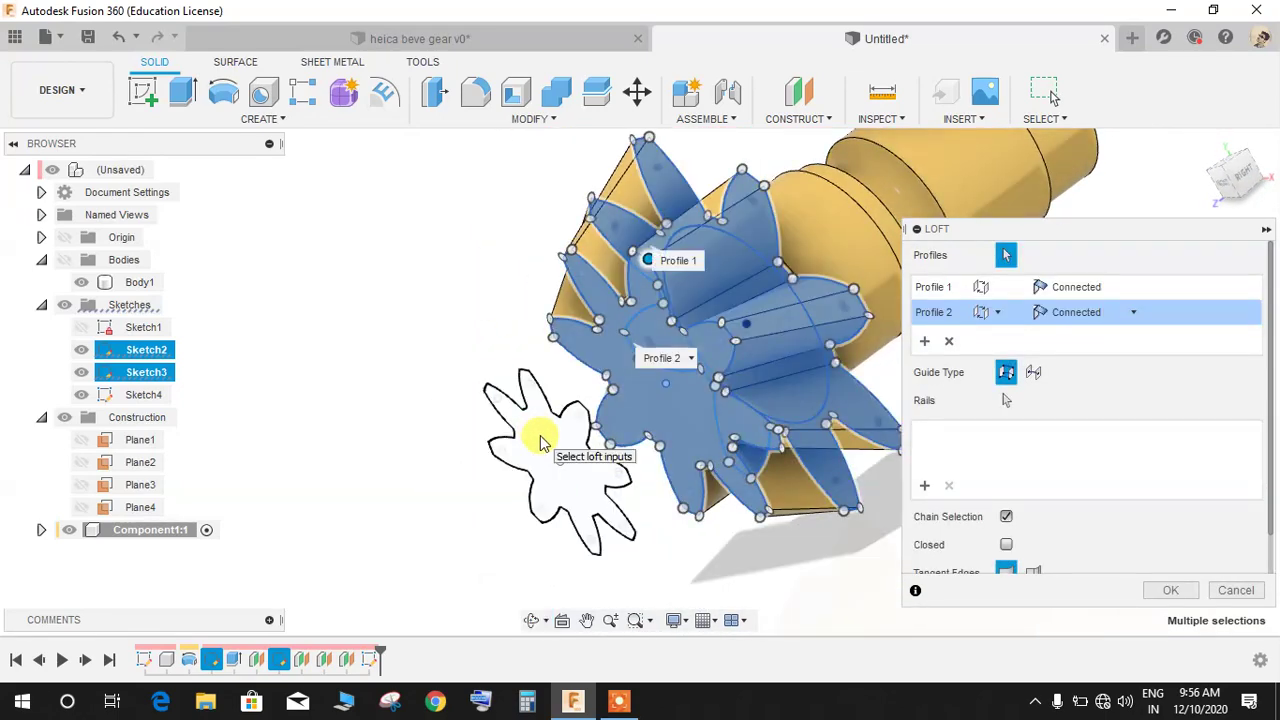
pyautogui.click(343, 441)
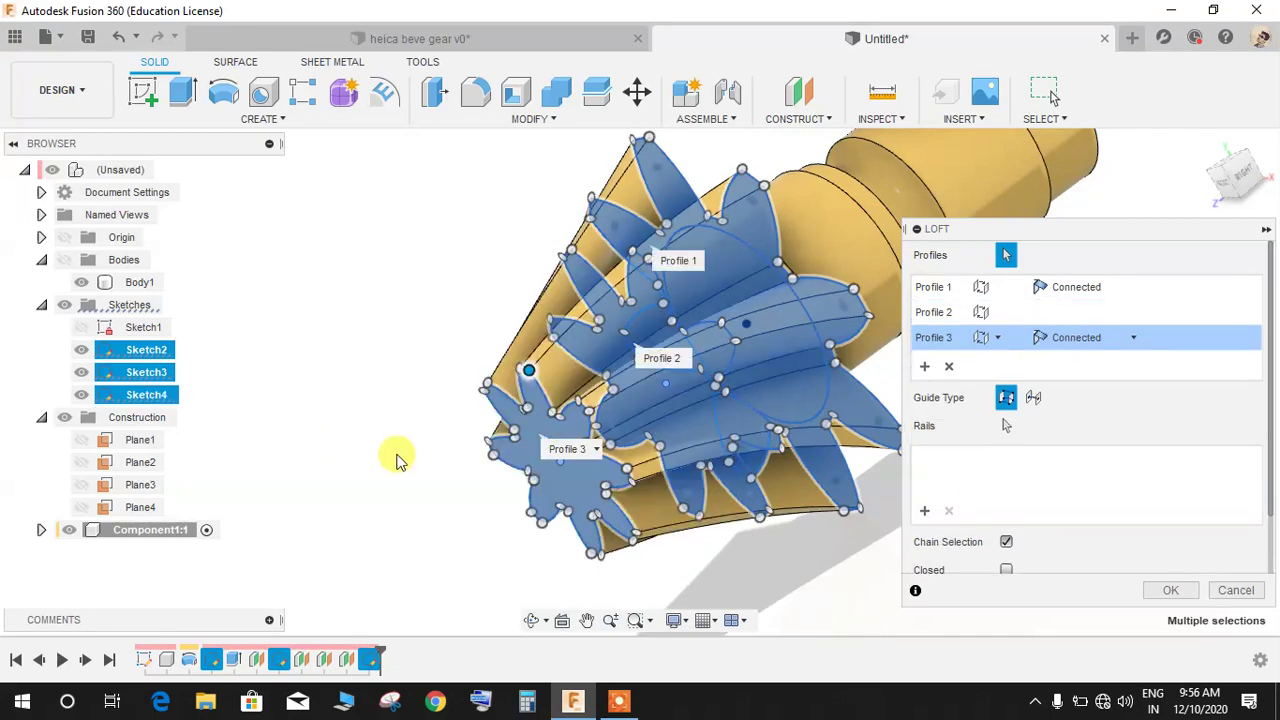
pyautogui.moveTo(777, 471)
pyautogui.keyDown('shift'); pyautogui.mouseDown(button='middle')
pyautogui.moveTo(720, 488)
pyautogui.moveTo(714, 457)
pyautogui.mouseUp(button='middle'); pyautogui.keyUp('shift')
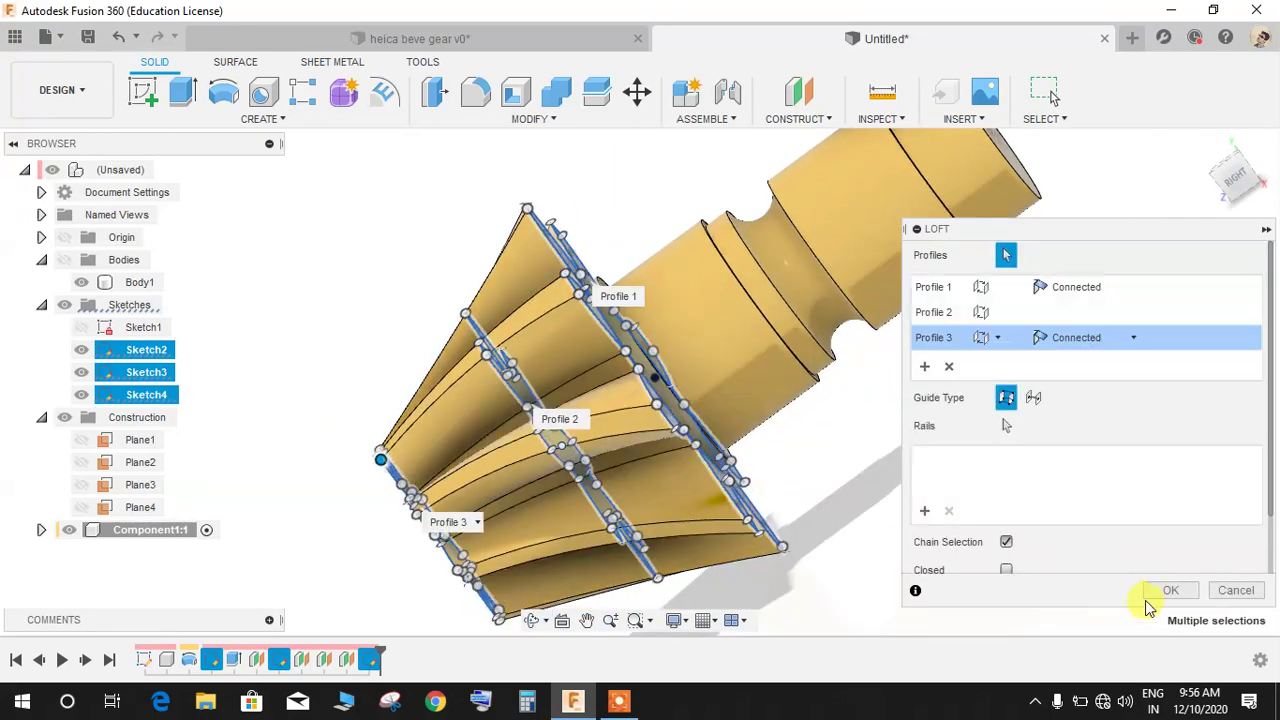
pyautogui.scroll(-2, 1268, 481)
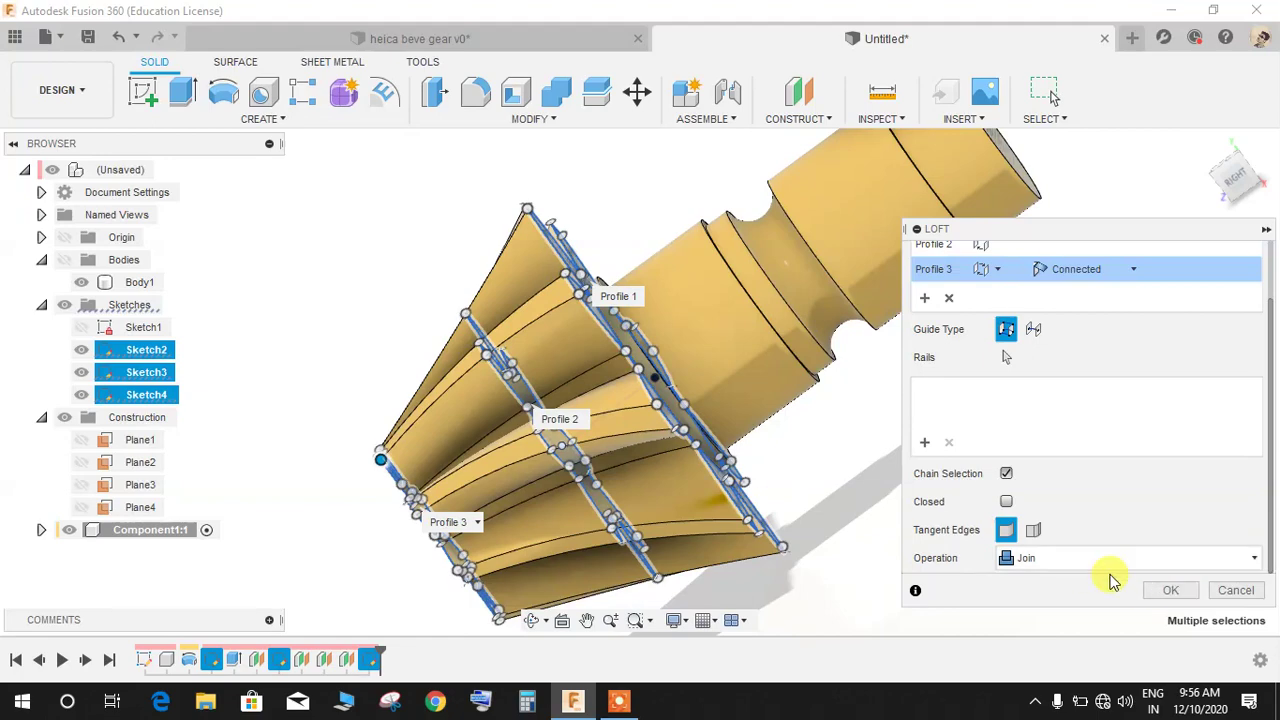
pyautogui.click(1171, 590)
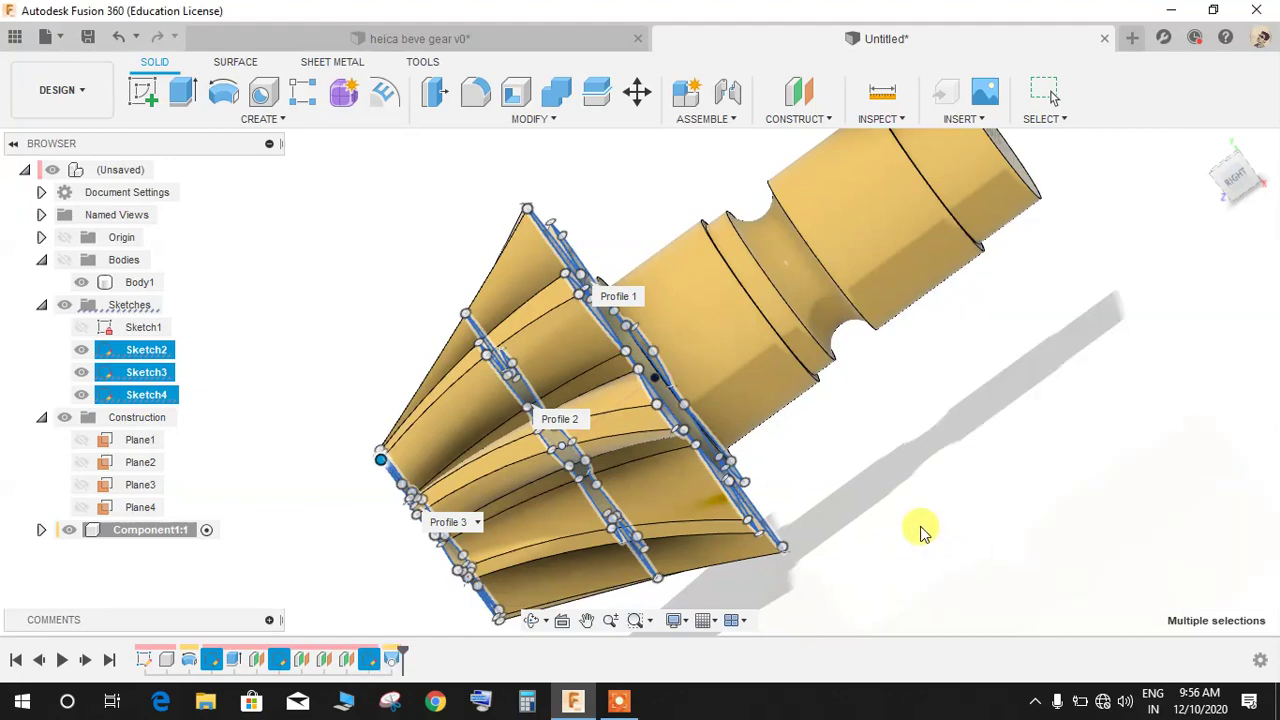
# Hide Sketch2 so that only the lofted gear and its shaft are displayed
pyautogui.keyDown('shift'); pyautogui.moveTo(910, 525); pyautogui.dragTo(200, 413, button='middle'); pyautogui.keyUp('shift')
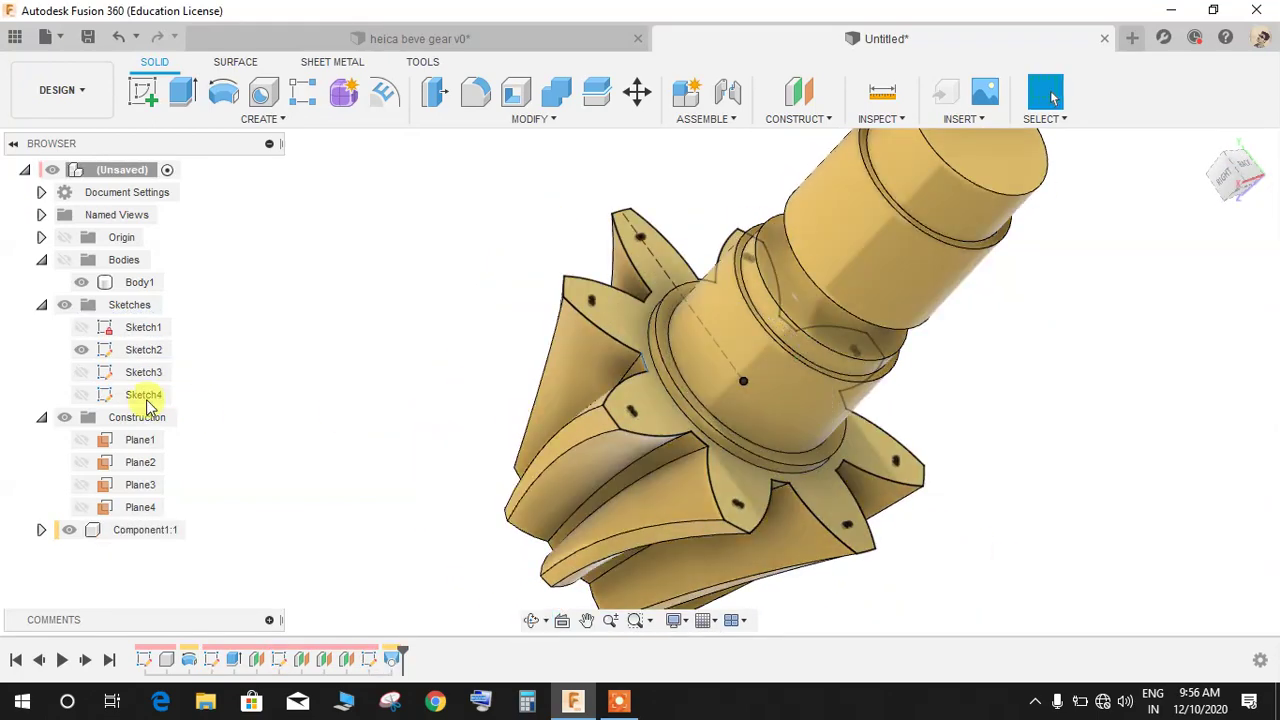
pyautogui.scroll(-5, 716, 361)
pyautogui.keyDown('shift'); pyautogui.moveTo(751, 353); pyautogui.dragTo(409, 289, button='middle'); pyautogui.keyUp('shift')
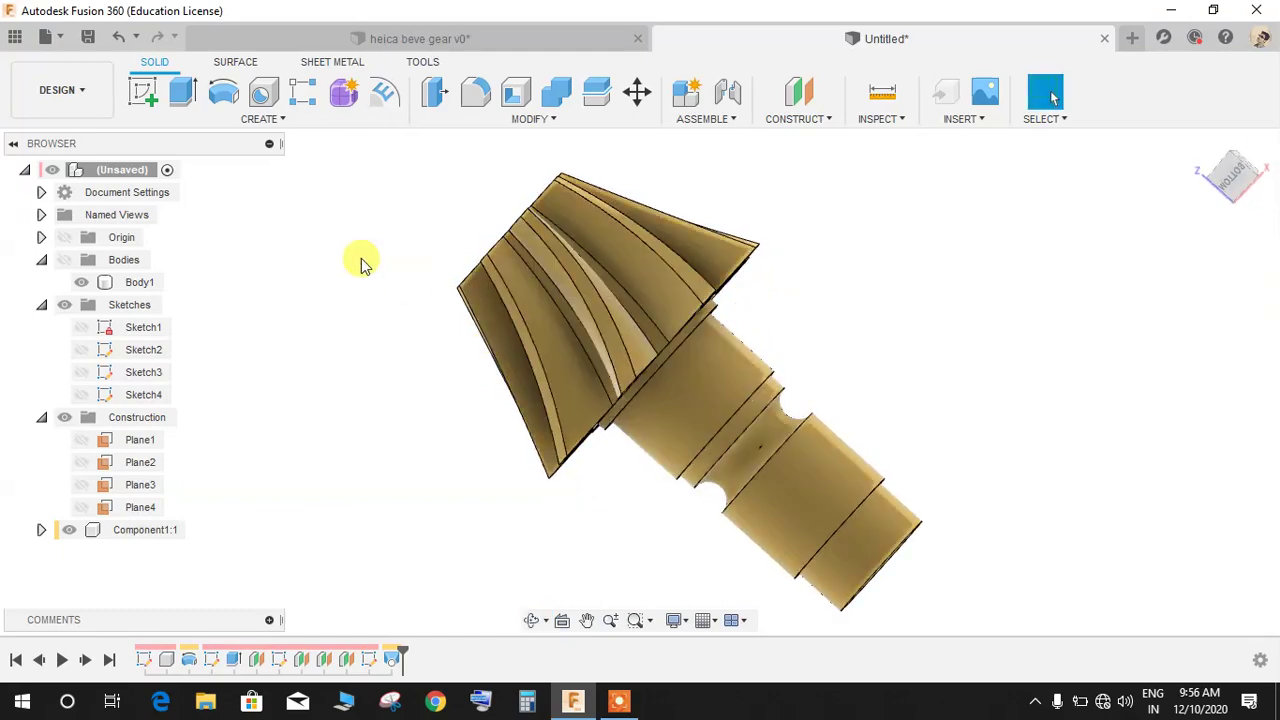
# Sketch a 30 mm diameter circle centred on the small end face of the gear and finish the sketch
pyautogui.click(142, 95)
pyautogui.moveTo(771, 400)
pyautogui.keyDown('shift'); pyautogui.mouseDown(button='middle')
pyautogui.moveTo(829, 457)
pyautogui.moveTo(600, 316)
pyautogui.mouseUp(button='middle'); pyautogui.keyUp('shift')
pyautogui.click(600, 316)
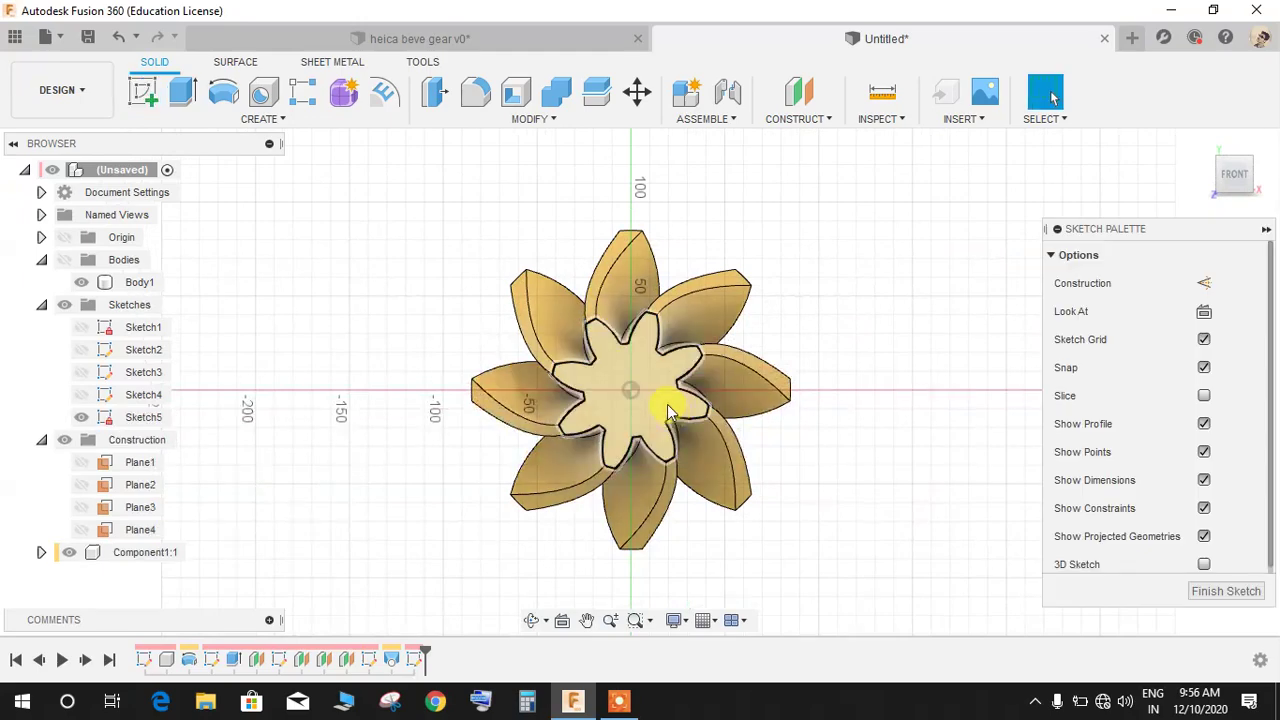
pyautogui.press('c')
pyautogui.click(631, 394)
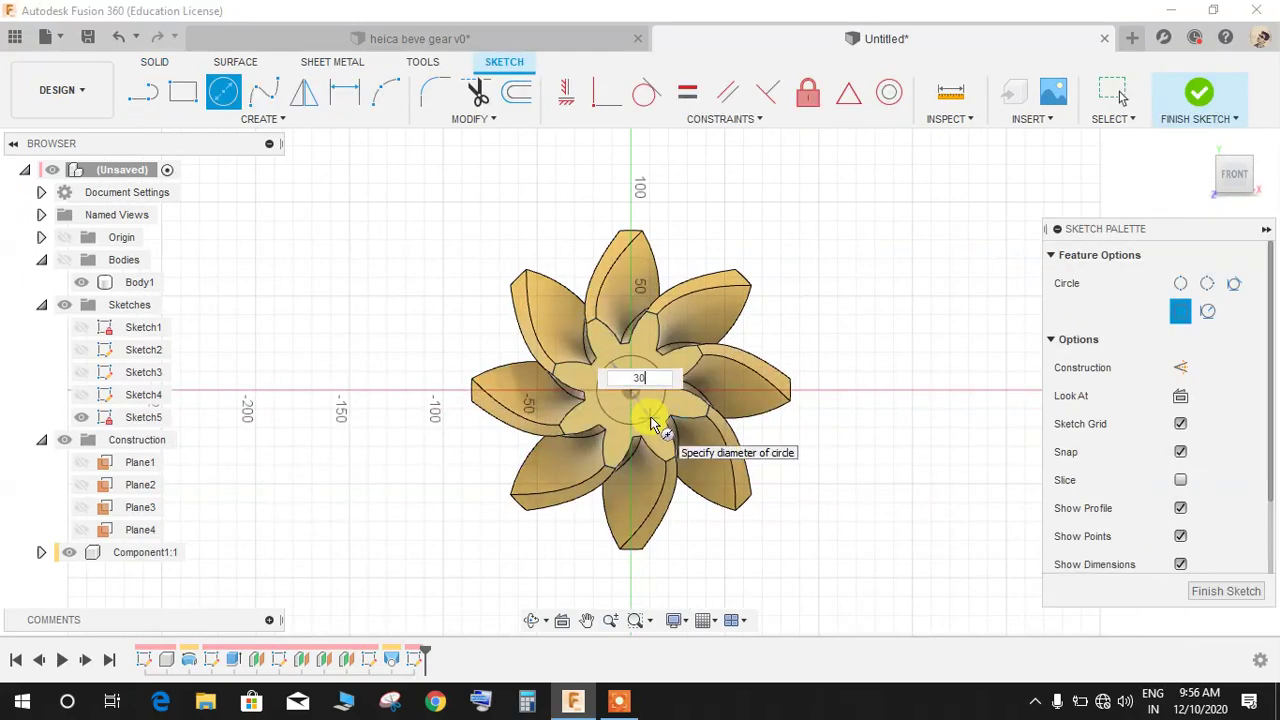
pyautogui.write('30')
pyautogui.press('Return')
pyautogui.press('Escape')
pyautogui.click(1192, 100)
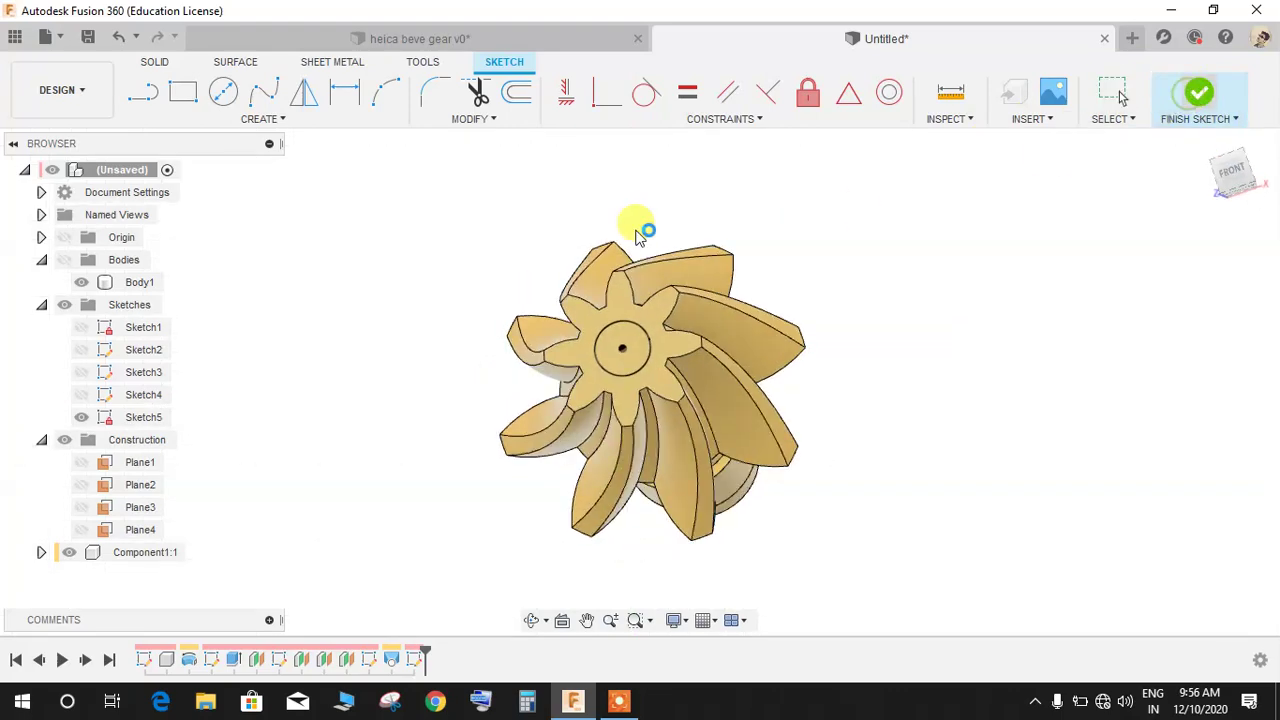
# Extrude the circle -430 mm as a cut to bore through the gear and the full shaft
pyautogui.click(182, 92)
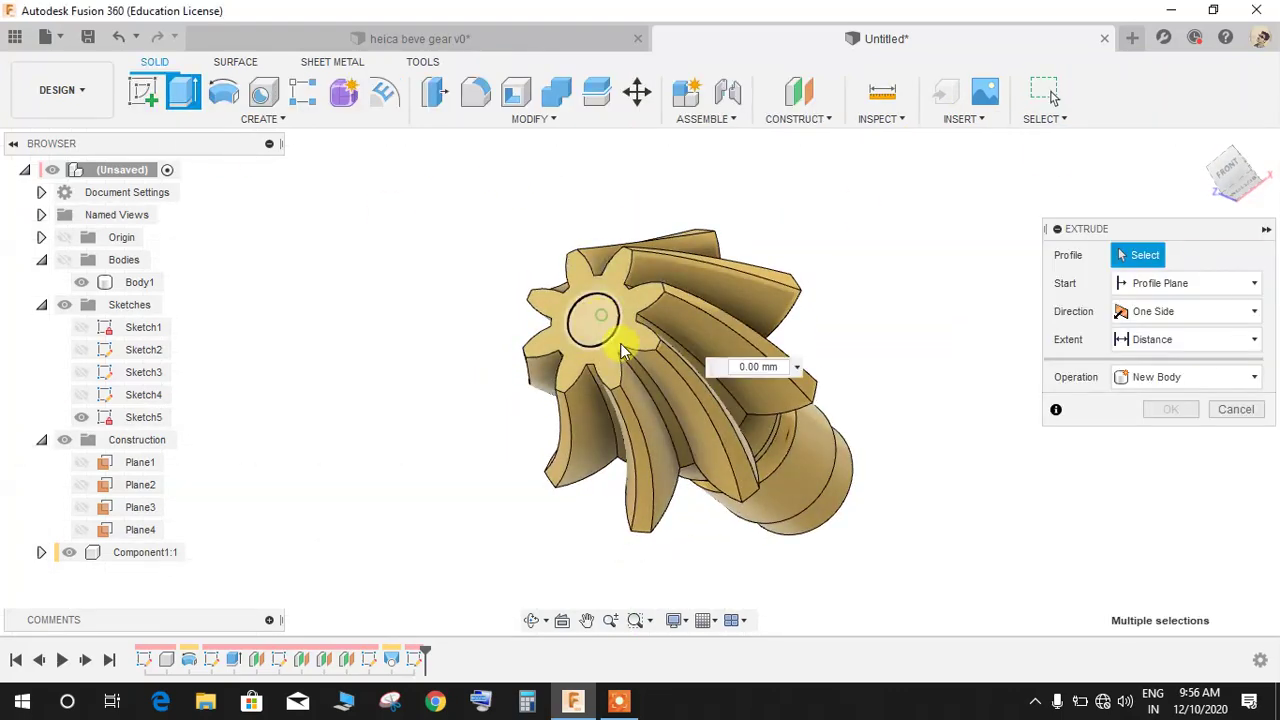
pyautogui.click(593, 322)
pyautogui.moveTo(593, 322); pyautogui.dragTo(890, 548)
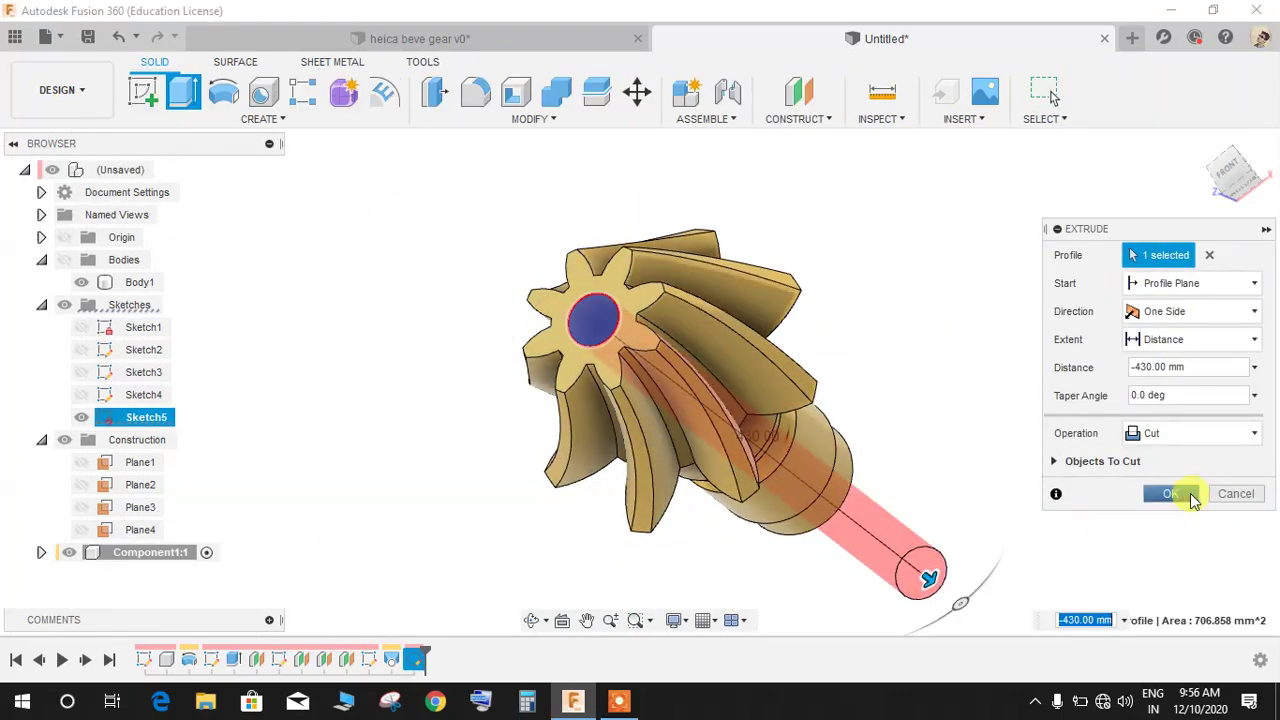
pyautogui.click(1170, 493)
# Create a new sketch on the annular shoulder face near the bored back end of the shaft, viewed squarely from the back
pyautogui.moveTo(960, 357)
pyautogui.keyDown('shift'); pyautogui.mouseDown(button='middle')
pyautogui.moveTo(807, 298)
pyautogui.moveTo(720, 290)
pyautogui.mouseUp(button='middle'); pyautogui.keyUp('shift')
pyautogui.click(143, 92)
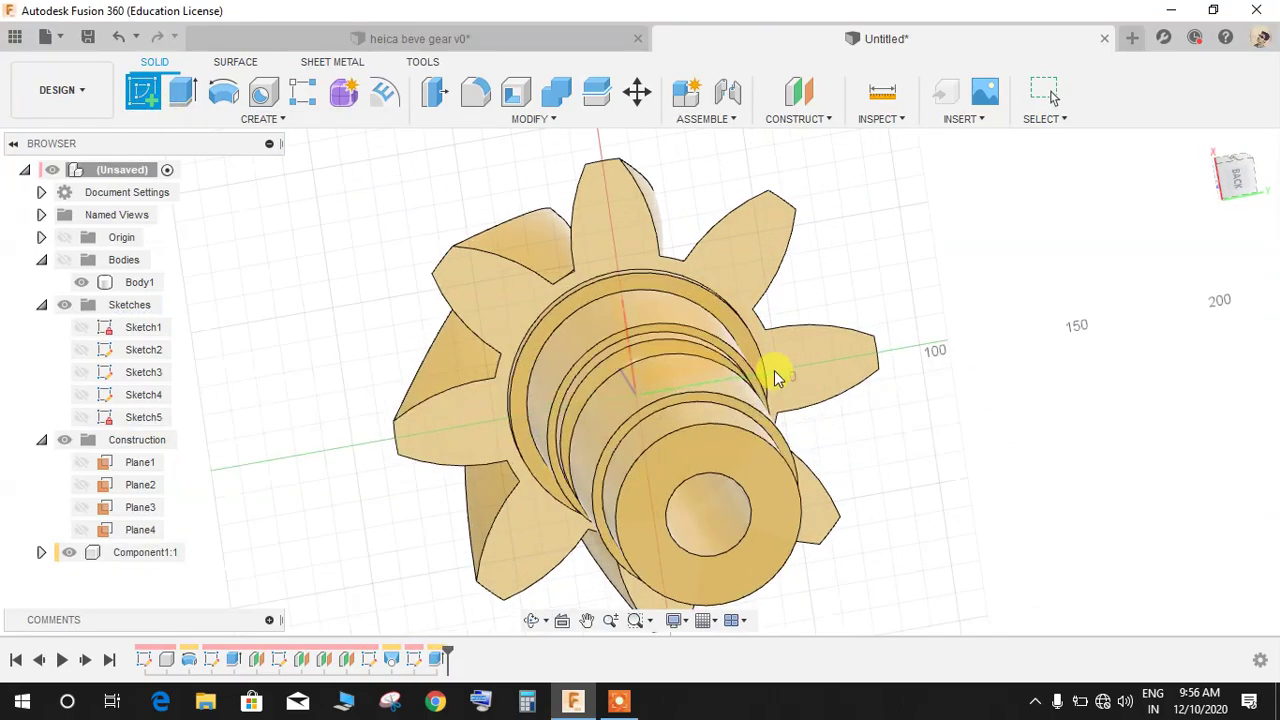
pyautogui.click(711, 403)
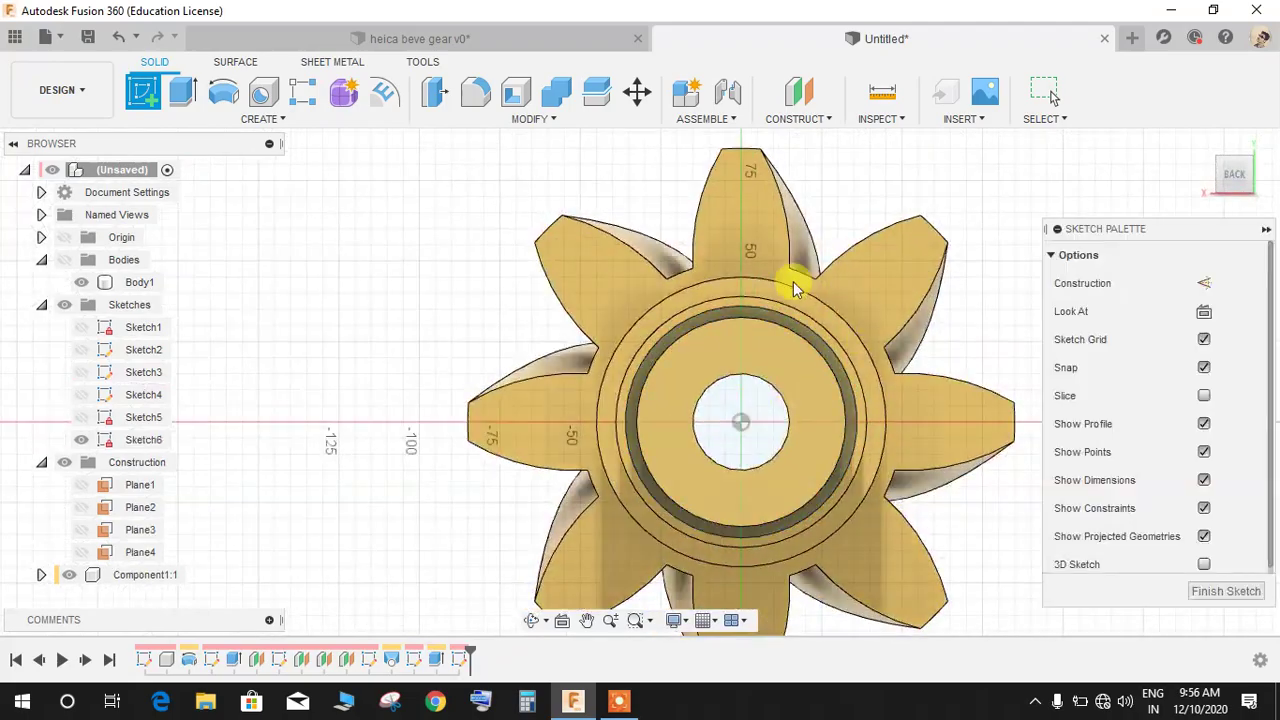
pyautogui.scroll(5, 757, 306)
pyautogui.moveTo(681, 342)
pyautogui.keyDown('shift'); pyautogui.mouseDown(button='middle')
pyautogui.moveTo(691, 363)
pyautogui.moveTo(543, 623)
pyautogui.mouseUp(button='middle'); pyautogui.keyUp('shift')
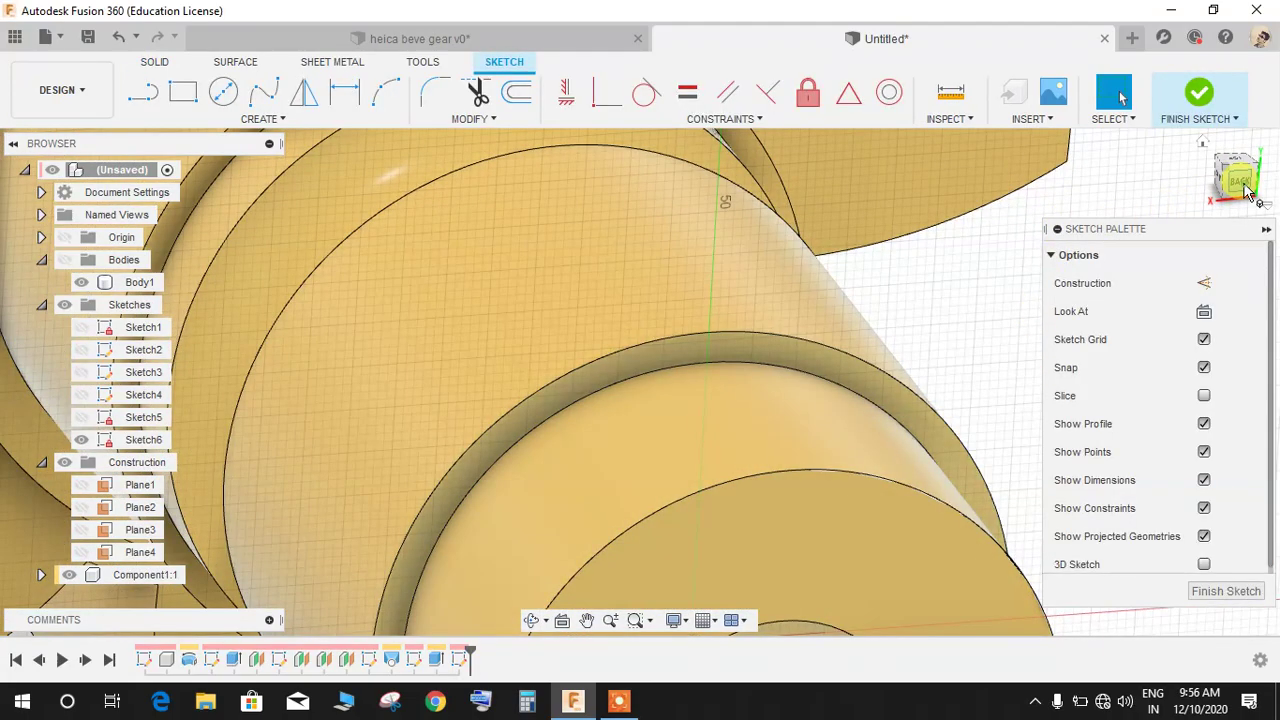
pyautogui.click(1245, 190)
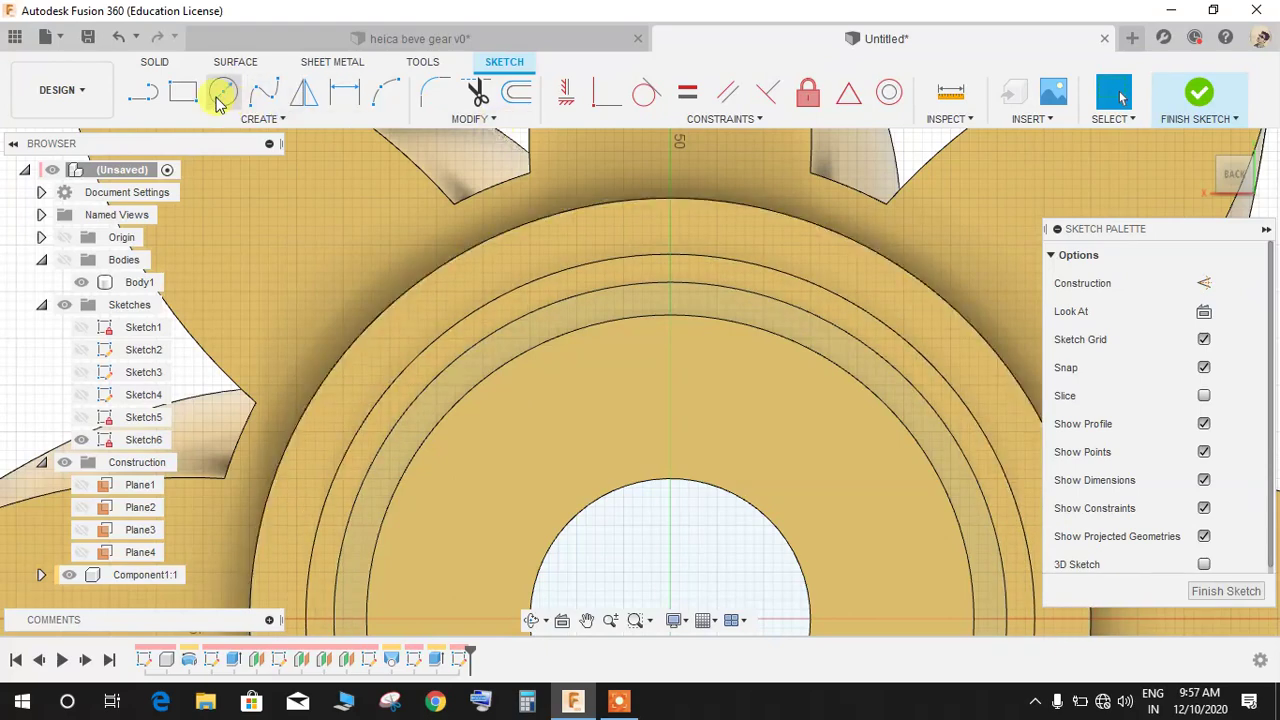